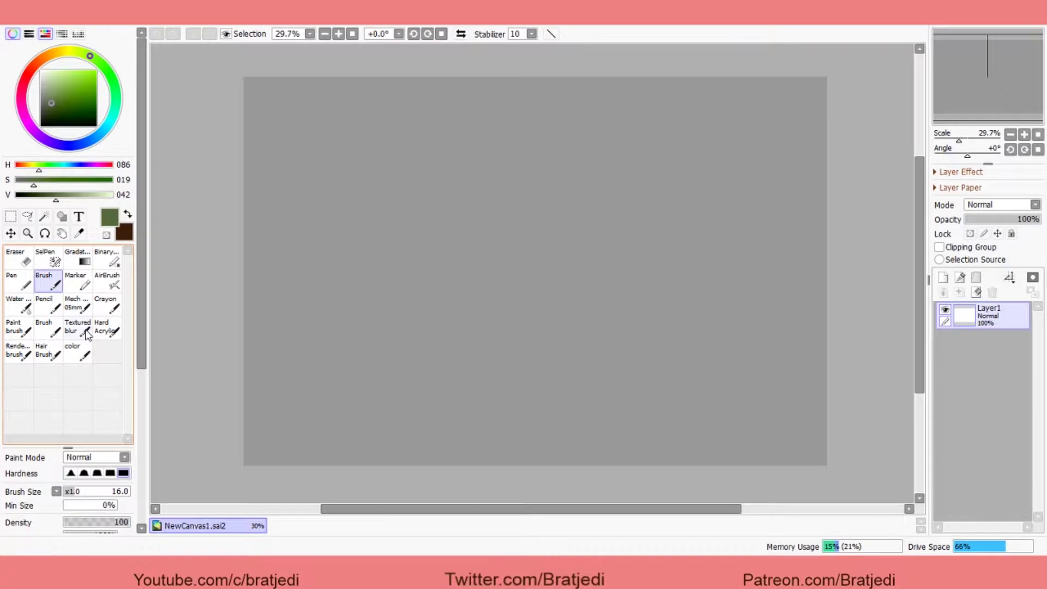
Set the brush size to 35 and add a new layer above Layer1.
left_click_drag(68, 448, 71, 367)
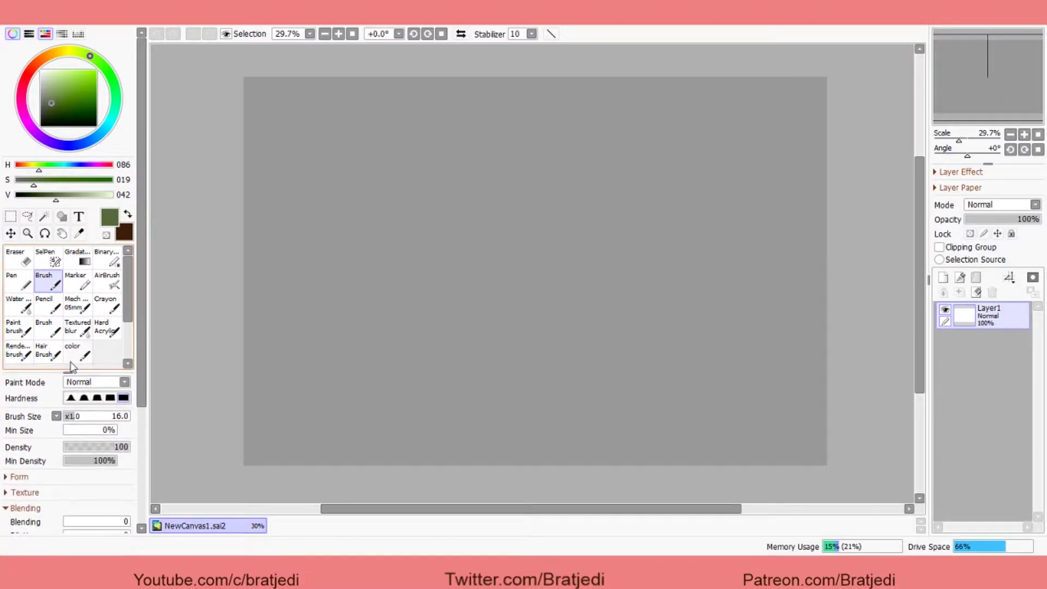
key("bracketright")
key("bracketright")
key("bracketright")
key("bracketright")
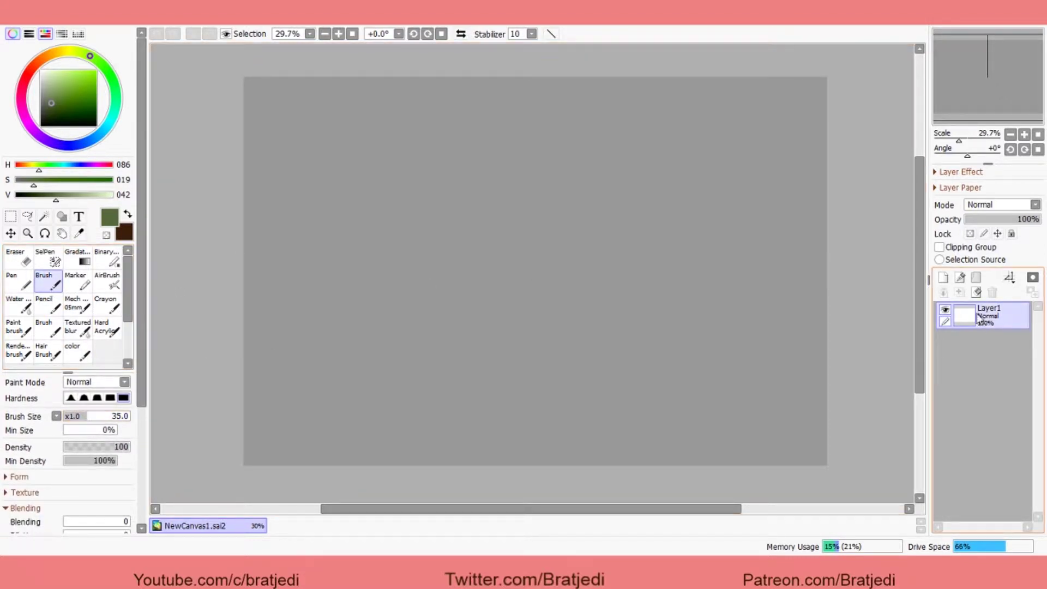
left_click(941, 276)
Sketch a flower pot in green with a wide flared rim and a tapered body near the middle of the canvas.
left_click_drag(446, 210, 570, 209)
mouse_move(447, 227)
left_mouse_down()
mouse_move(551, 232)
mouse_move(569, 209)
left_mouse_up()
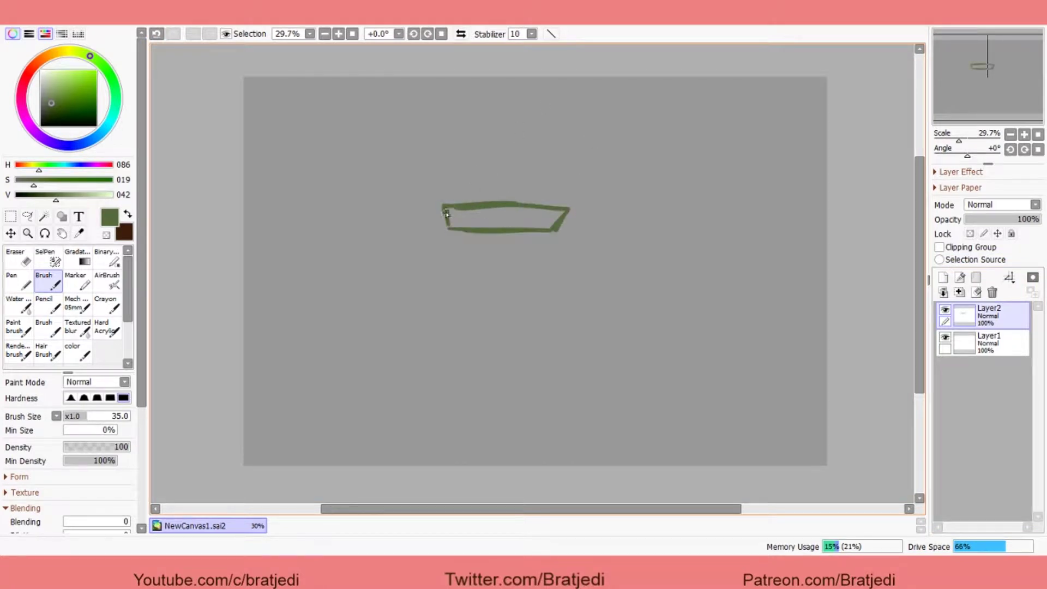
mouse_move(464, 275)
left_mouse_down()
mouse_move(545, 285)
mouse_move(545, 258)
left_mouse_up()
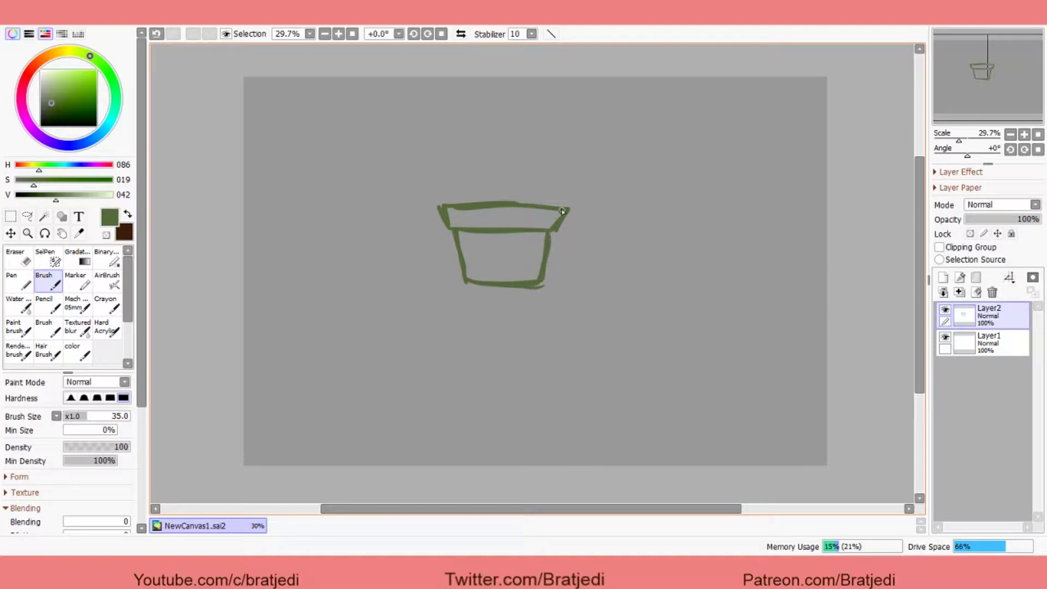
Sketch a rounded cactus rising from the pot, with an angry frowning face, clusters of spines and vertical rib lines.
mouse_move(467, 198)
left_mouse_down()
mouse_move(465, 139)
mouse_move(480, 97)
mouse_move(502, 88)
mouse_move(538, 132)
mouse_move(527, 95)
mouse_move(537, 206)
left_mouse_up()
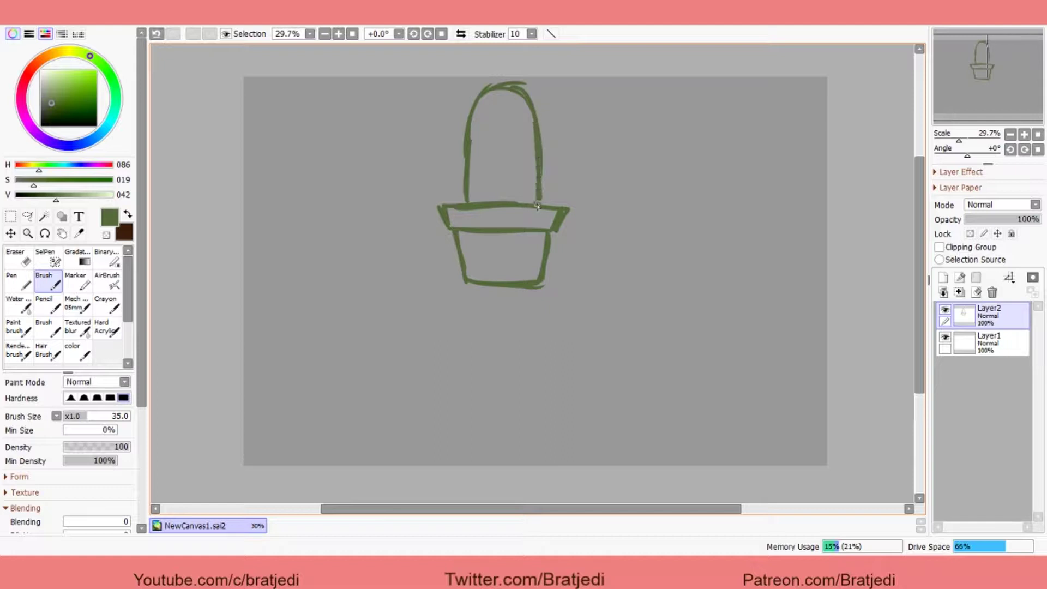
left_click_drag(484, 119, 497, 124)
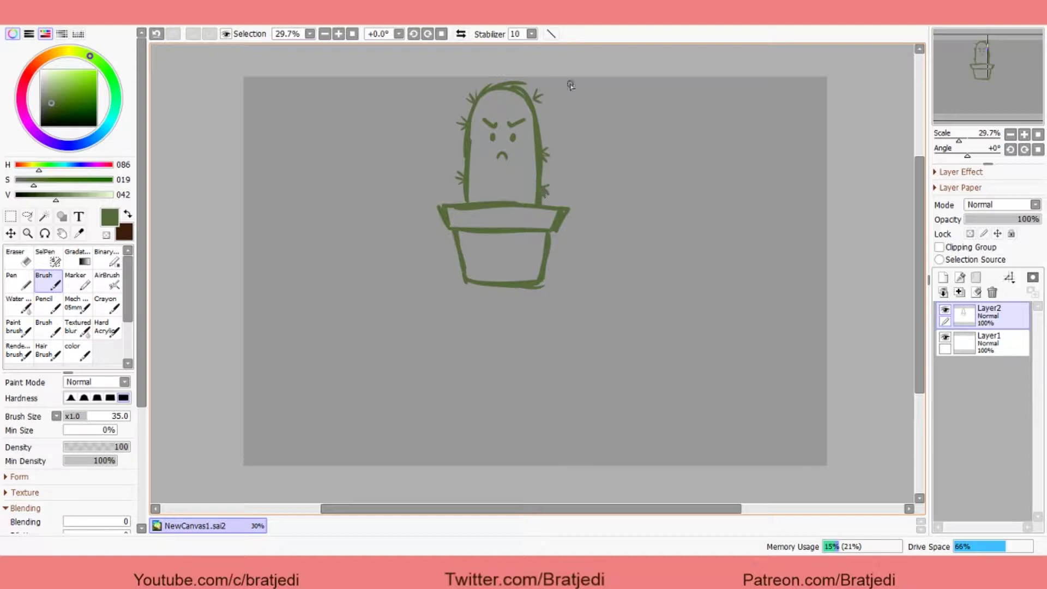
left_click_drag(519, 173, 517, 201)
left_click_drag(485, 136, 482, 201)
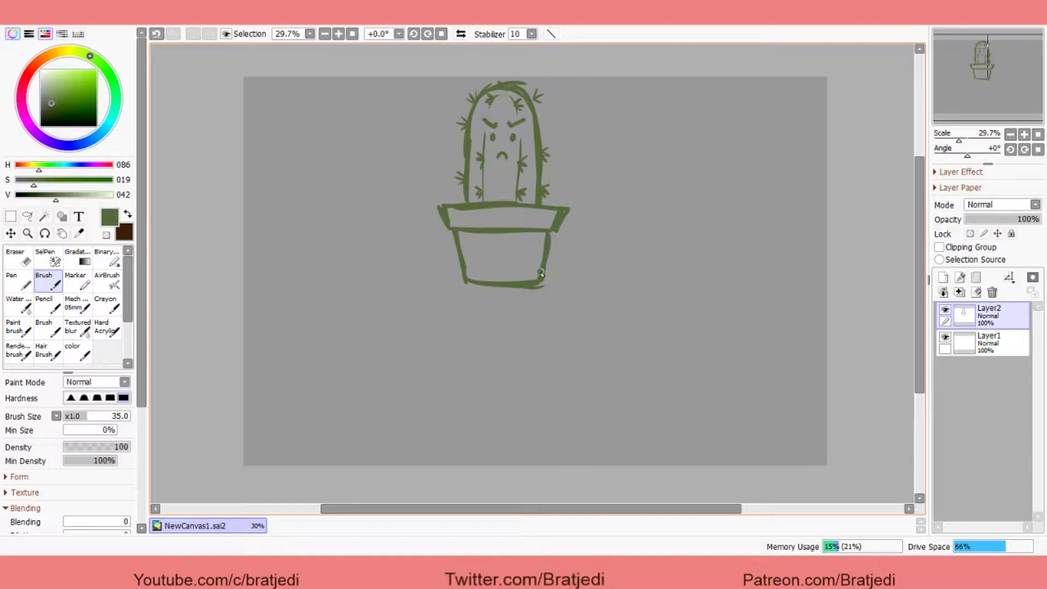
mouse_move(439, 303)
left_mouse_down()
mouse_move(509, 321)
mouse_move(507, 312)
mouse_move(568, 315)
left_mouse_up()
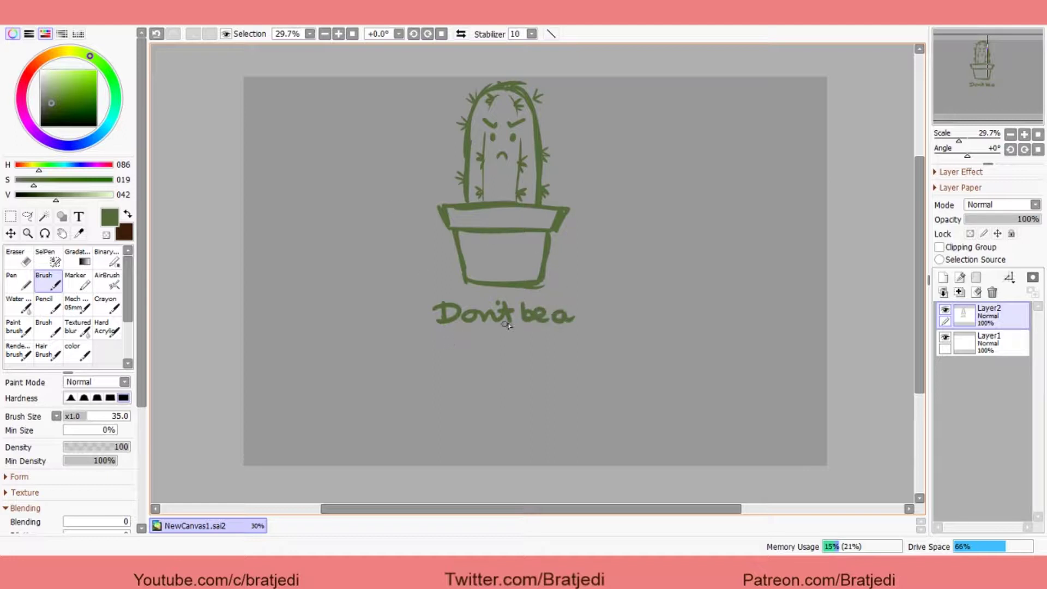
key("ctrl+z")
key("ctrl+z")
key("ctrl+z")
key("ctrl+z")
key("ctrl+z")
key("ctrl+z")
key("ctrl+z")
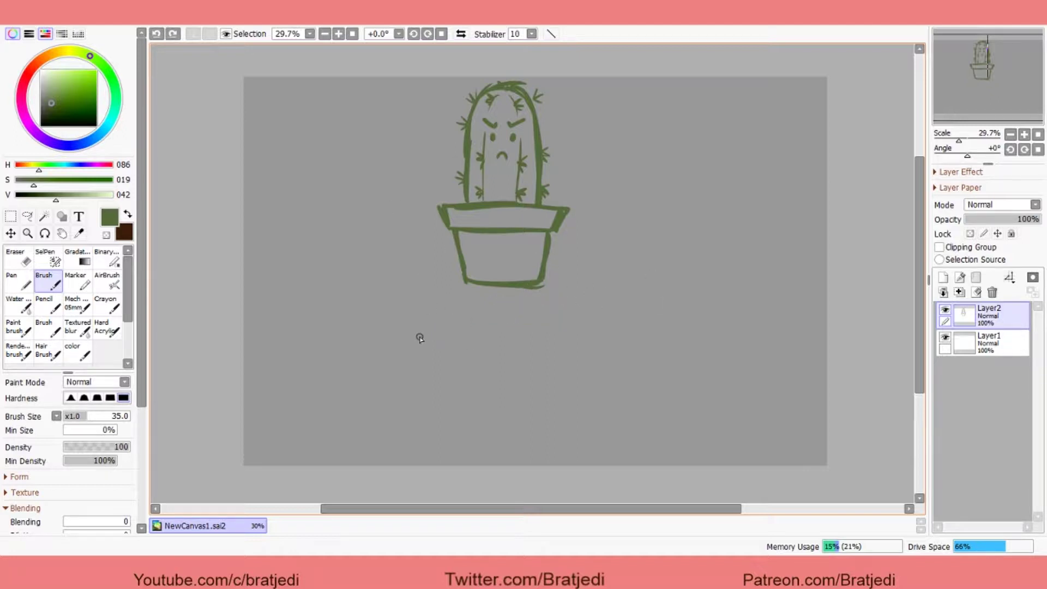
key("ctrl+z")
mouse_move(420, 338)
left_mouse_down()
mouse_move(583, 328)
mouse_move(570, 323)
left_mouse_up()
key("ctrl+z")
Move the cactus sketch down so there is room for lettering above it.
left_click(11, 234)
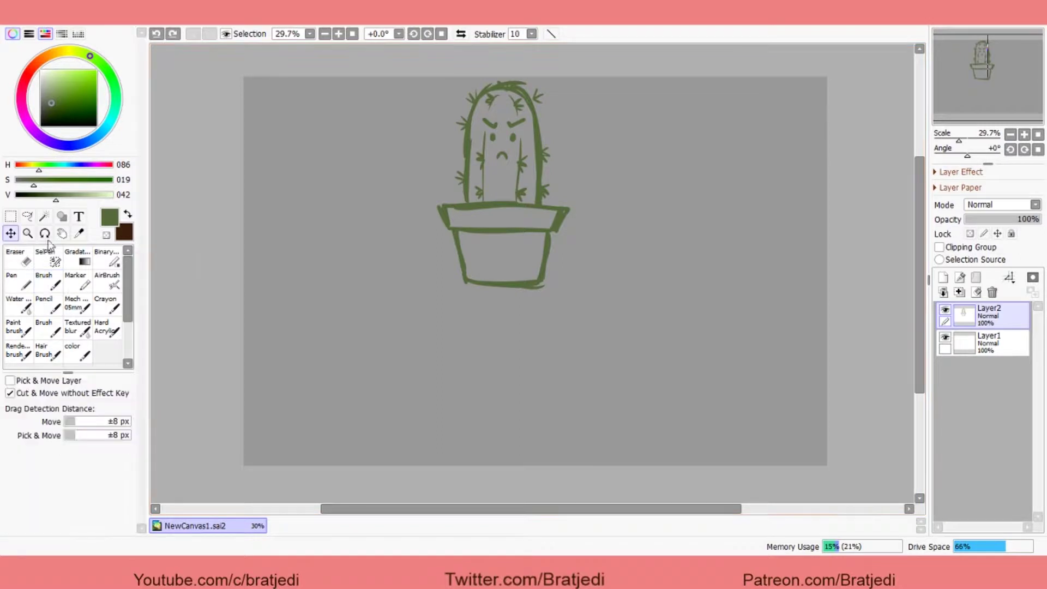
left_click_drag(350, 63, 355, 145)
key("b")
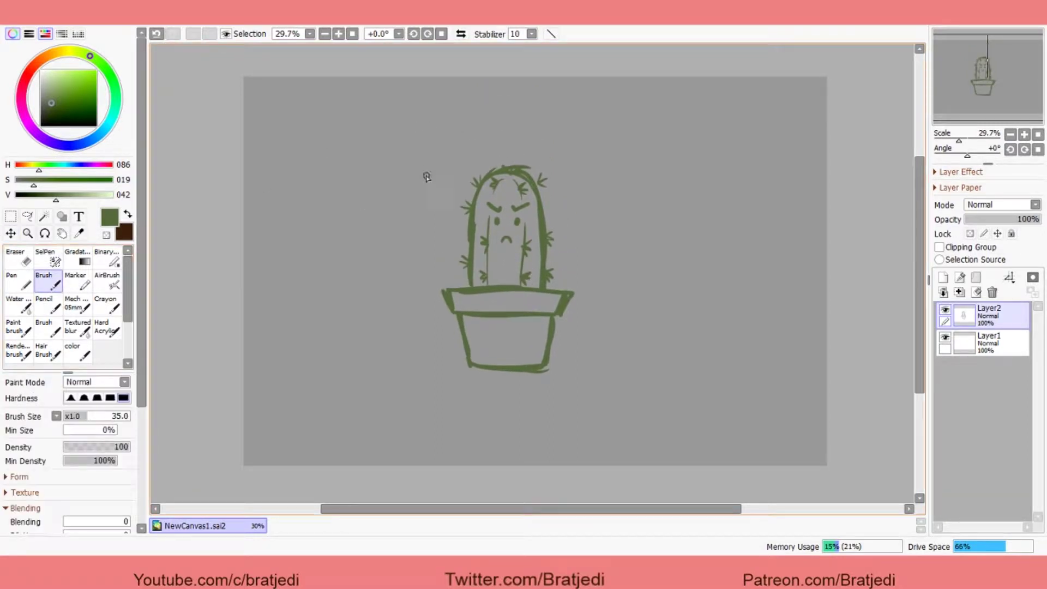
Draw a smooth guide arc above the cactus, undoing the strokes that do not fit.
key("ctrl+z")
mouse_move(426, 178)
left_mouse_down()
mouse_move(536, 139)
mouse_move(568, 166)
left_mouse_up()
mouse_move(426, 166)
left_mouse_down()
mouse_move(458, 141)
mouse_move(445, 131)
mouse_move(506, 122)
left_mouse_up()
key("ctrl+z")
key("ctrl+z")
key("ctrl+z")
key("ctrl+z")
key("ctrl+z")
key("ctrl+z")
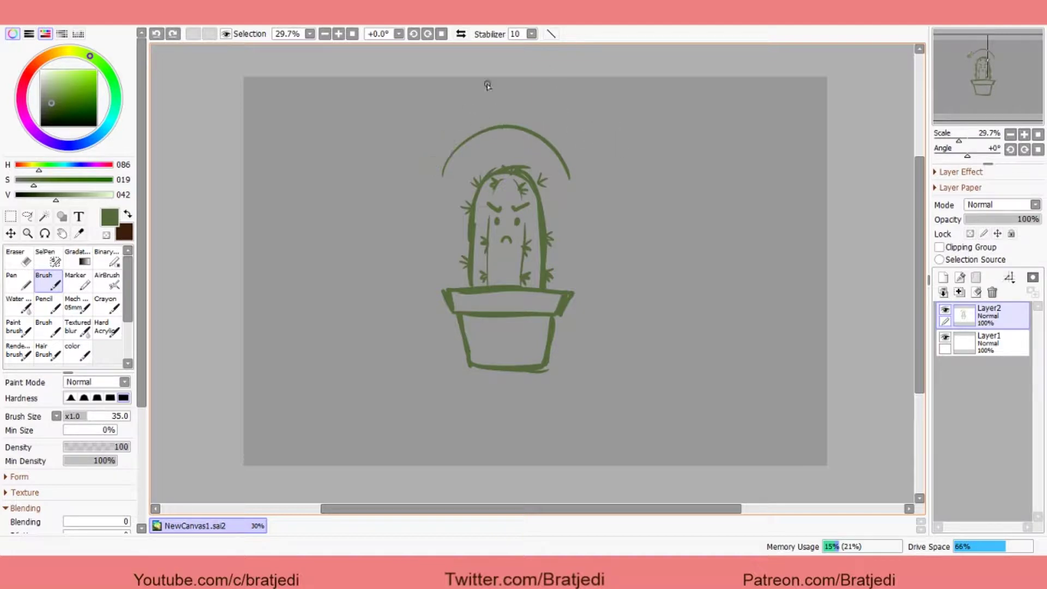
left_click_drag(445, 141, 473, 119)
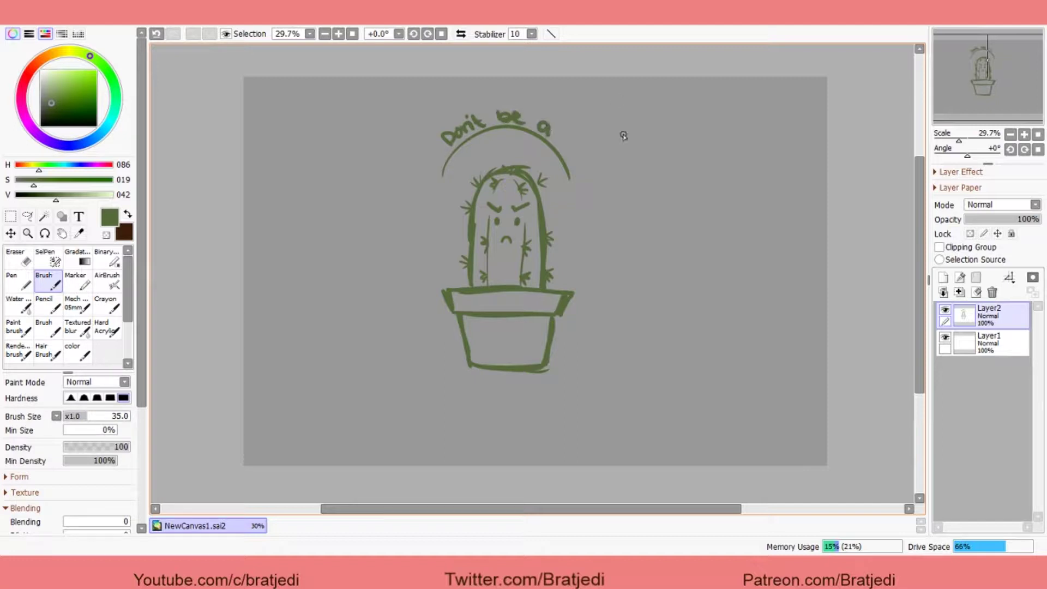
key("e")
mouse_move(432, 168)
left_mouse_down()
mouse_move(559, 159)
mouse_move(571, 177)
left_mouse_up()
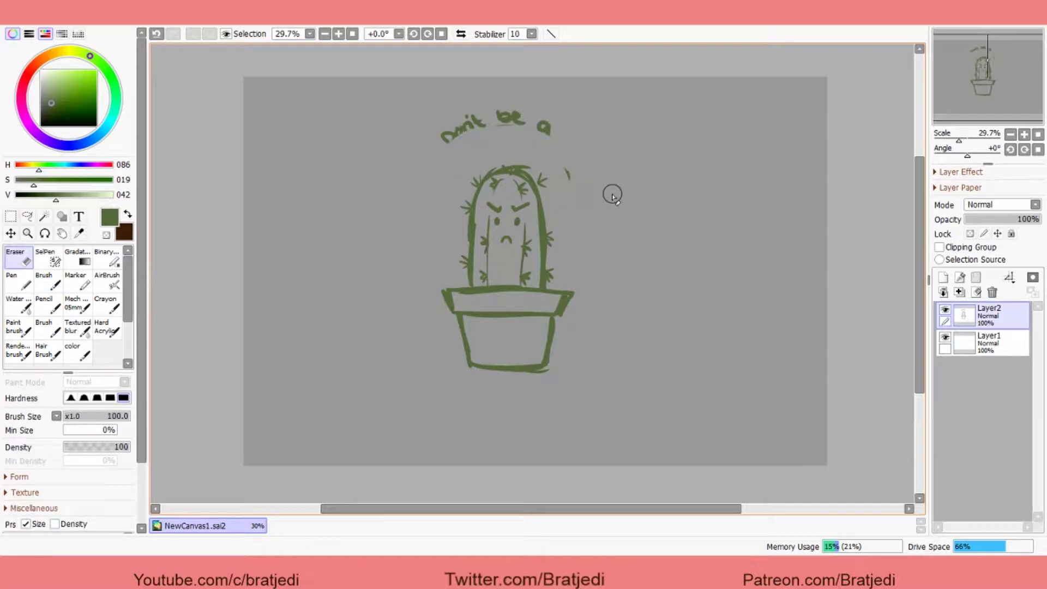
key("ctrl+z")
key("ctrl+z")
key("ctrl+z")
key("ctrl+z")
key("ctrl+z")
key("b")
key("ctrl+z")
key("ctrl+z")
key("ctrl+z")
key("ctrl+z")
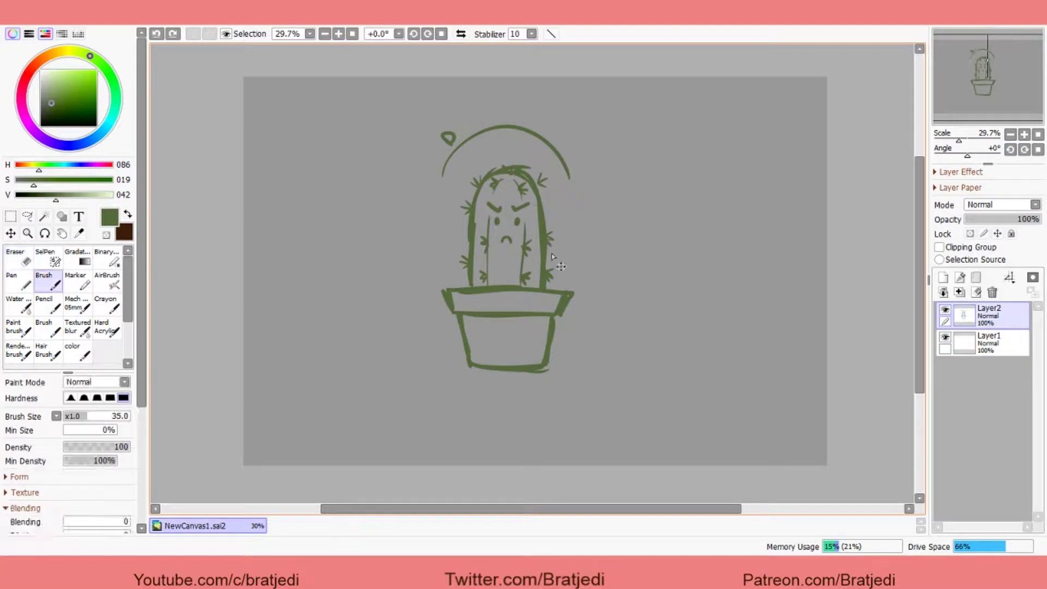
Hand-letter "Don't be a" in a curve above the cactus without the guide arc, and an underlined "Prick" below the pot.
left_click_drag(453, 153, 491, 131)
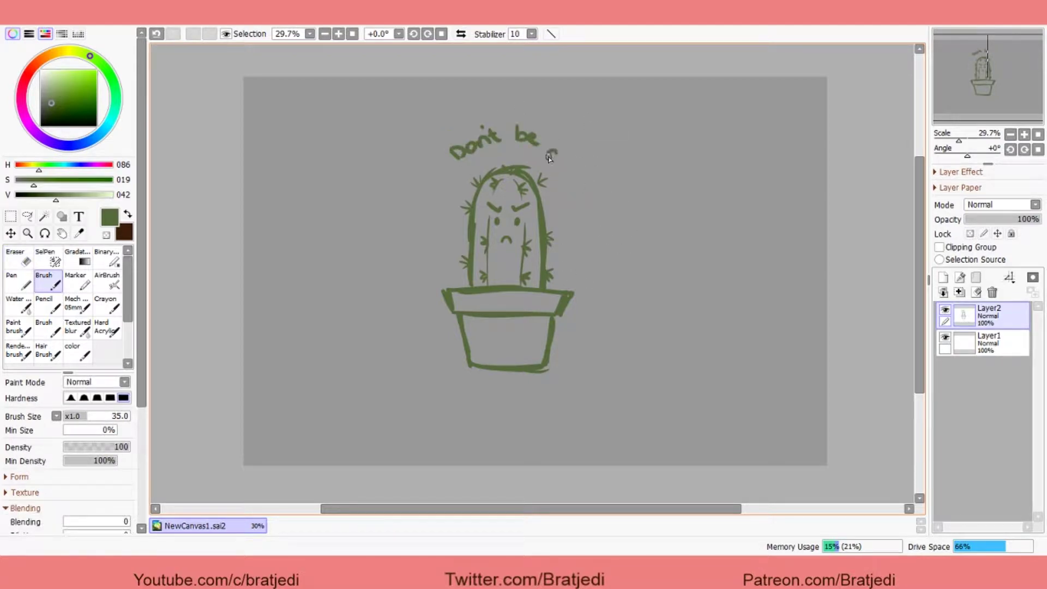
left_click_drag(467, 390, 468, 408)
mouse_move(463, 390)
left_mouse_down()
mouse_move(484, 404)
mouse_move(504, 390)
mouse_move(528, 404)
mouse_move(560, 406)
left_mouse_up()
left_click_drag(465, 415, 559, 417)
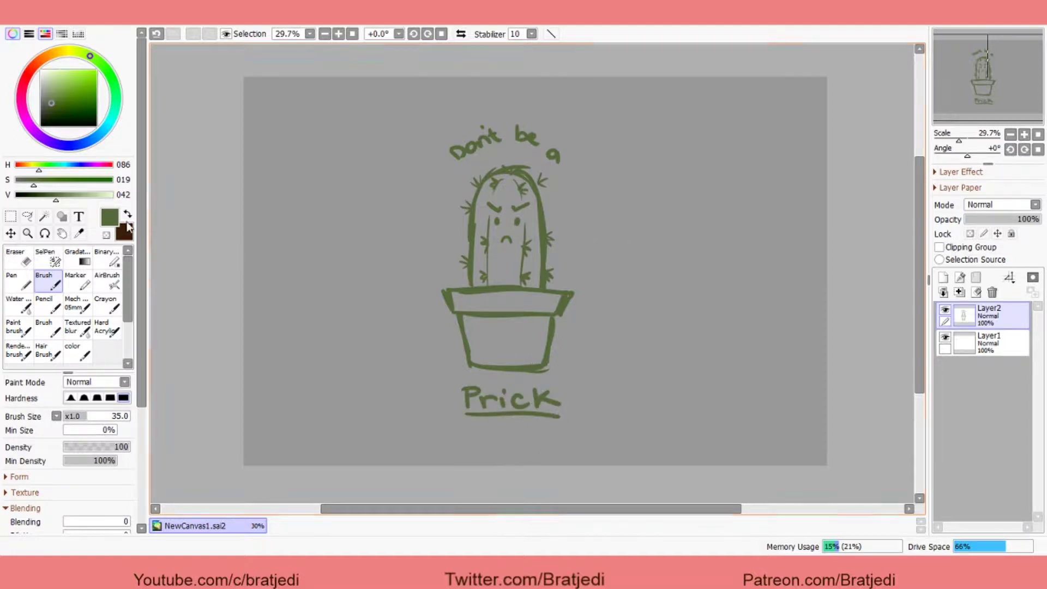
Reposition the whole drawing slightly and crop the canvas tightly around the cactus and its lettering.
left_click(10, 234)
left_click_drag(304, 249, 310, 231)
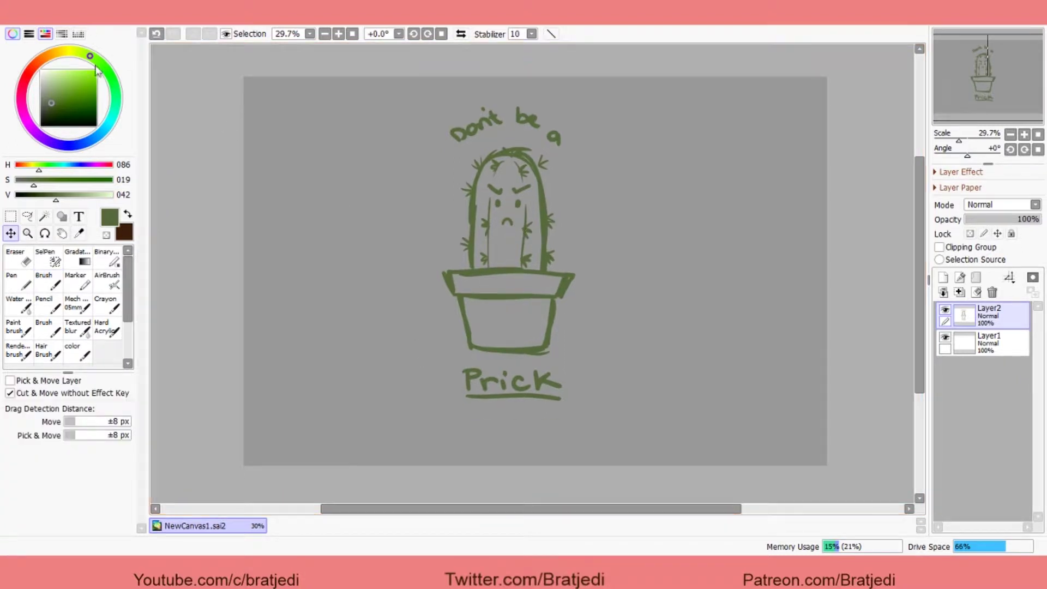
left_click(11, 216)
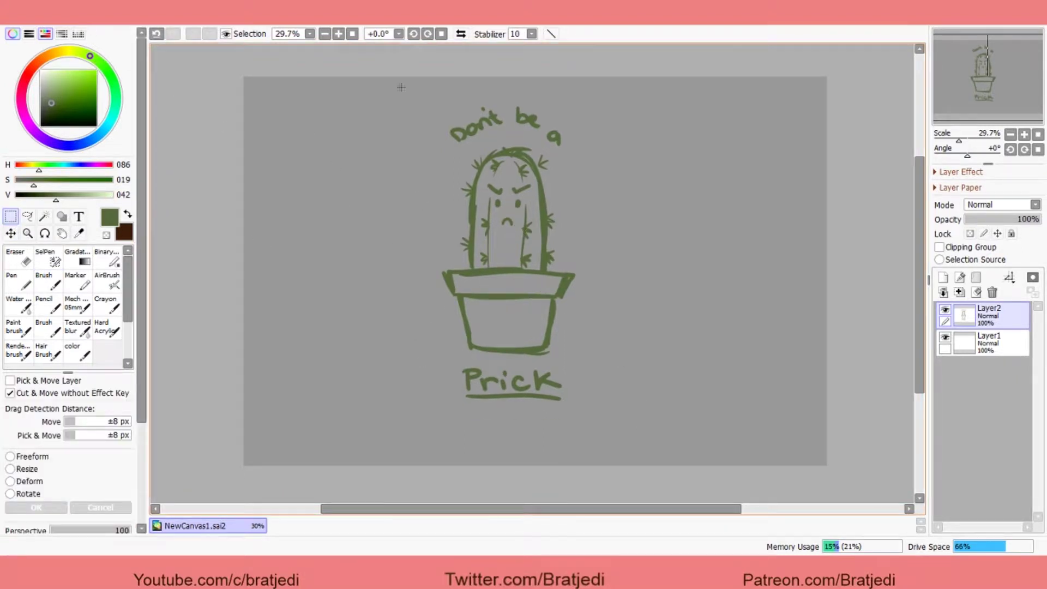
left_click_drag(411, 72, 476, 257)
key("ctrl+d")
key("ctrl+a")
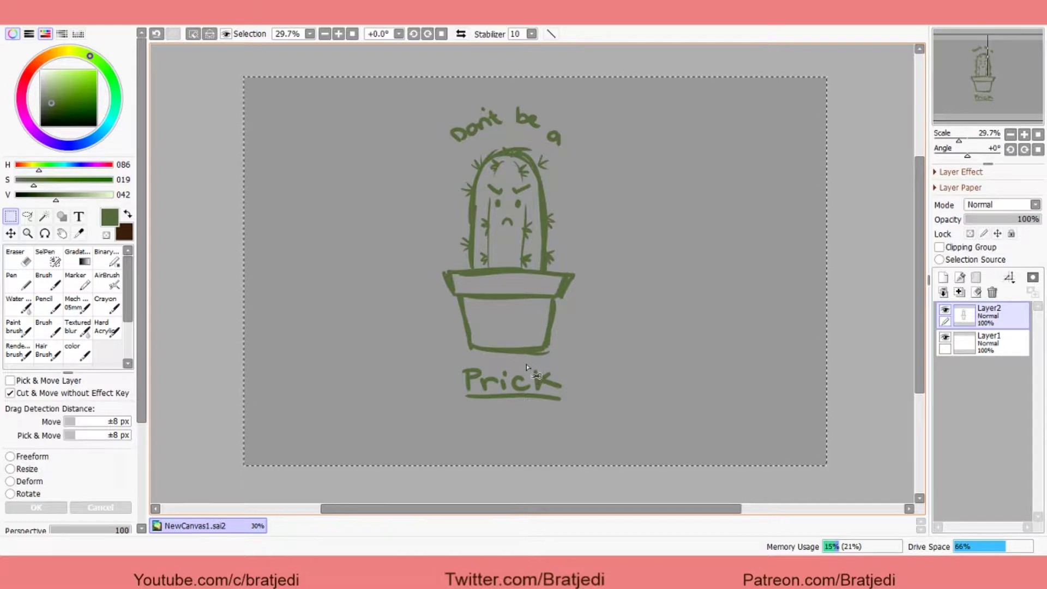
left_click_drag(514, 268, 514, 277)
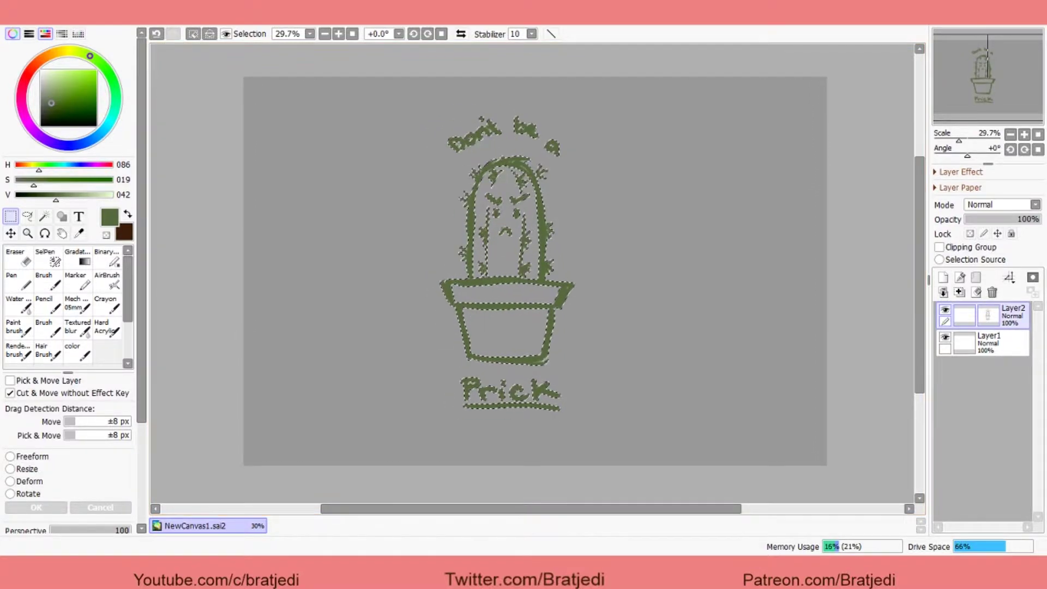
key("ctrl+d")
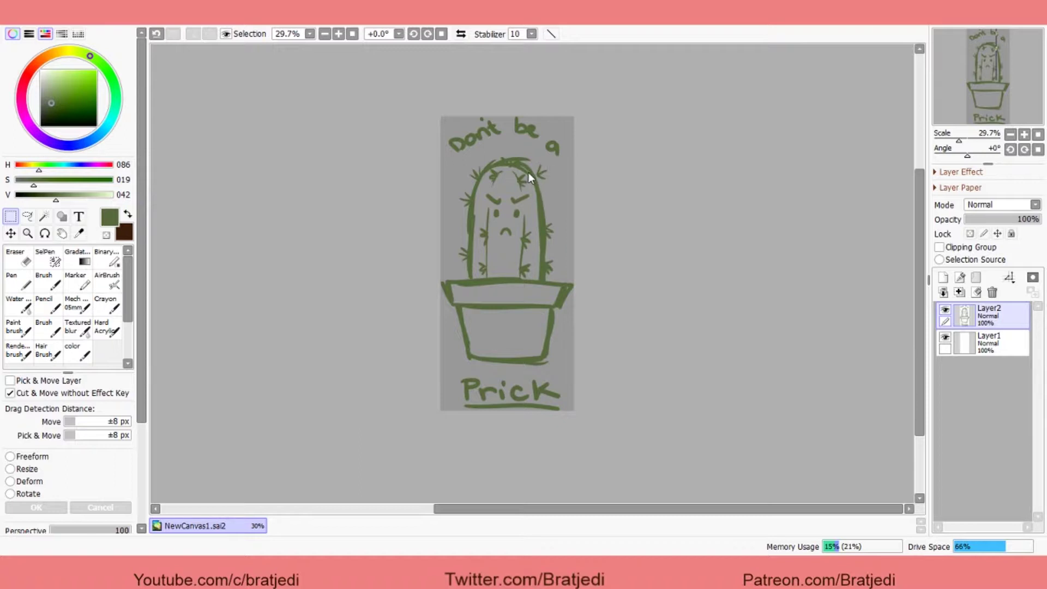
Lower the sketch layer's opacity to 54% and add a new layer above it for the line work.
scroll(550, 207, "up", 2)
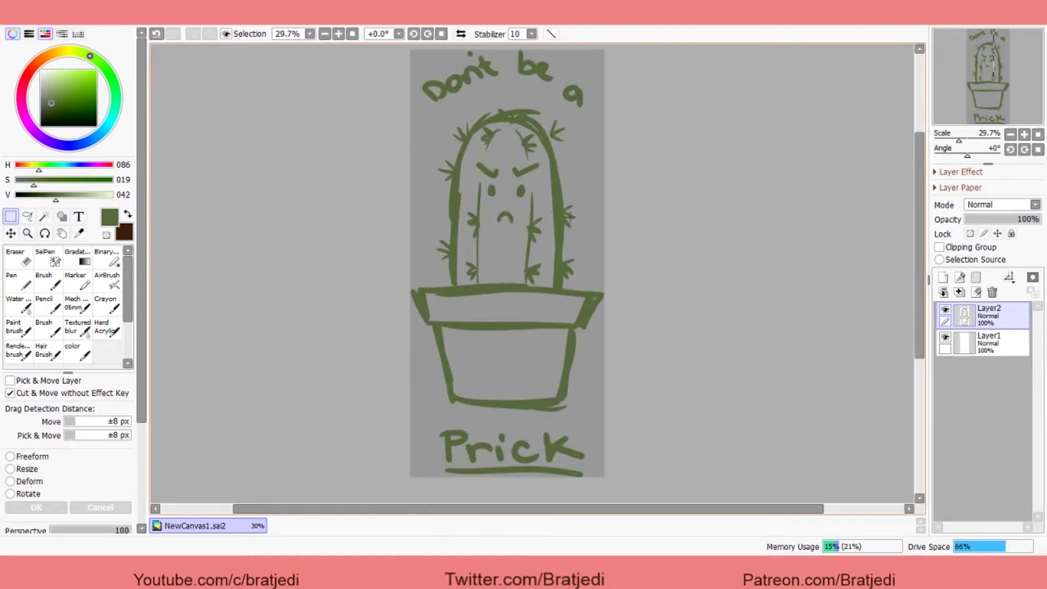
left_click(1007, 218)
left_click(943, 277)
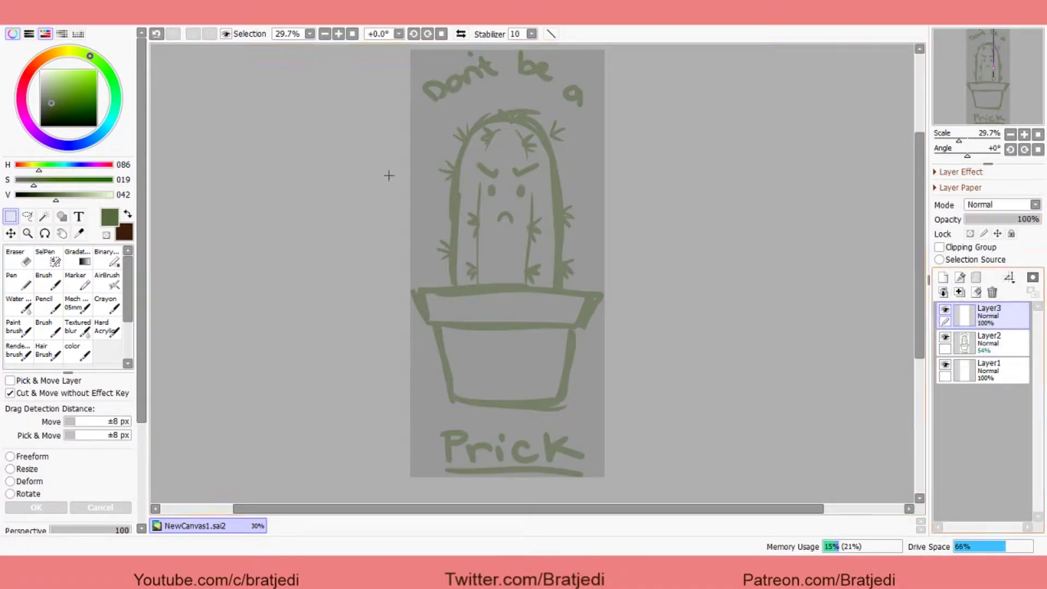
Prepare the Brush for tracing with stabilizer S-4 and a brown colour of H 030, S 087, V 052.
left_click(338, 34)
left_click(342, 35)
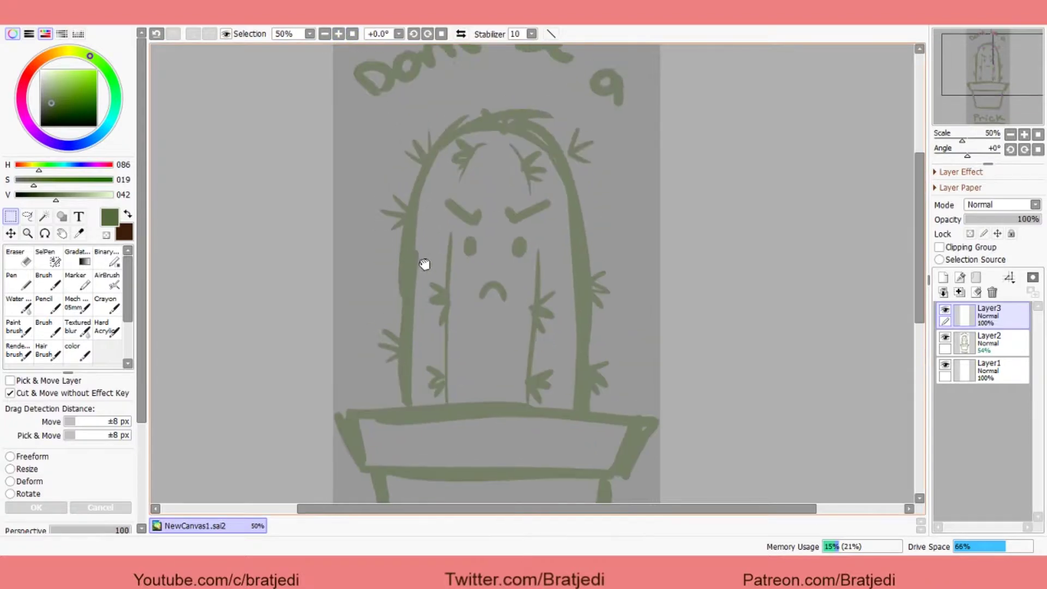
left_click(44, 282)
left_click_drag(48, 111, 92, 120)
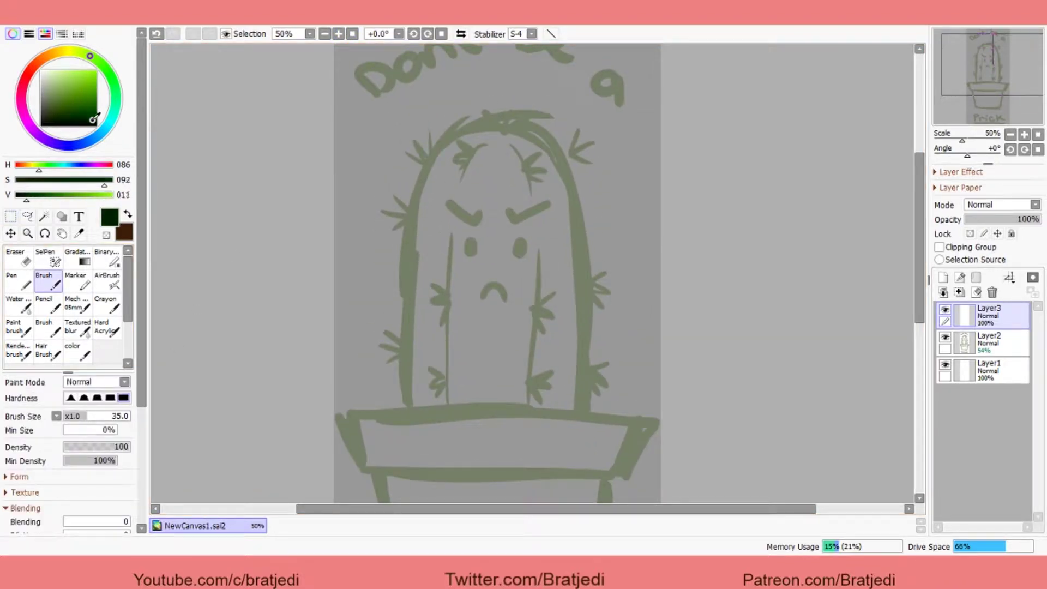
left_click_drag(460, 315, 460, 173)
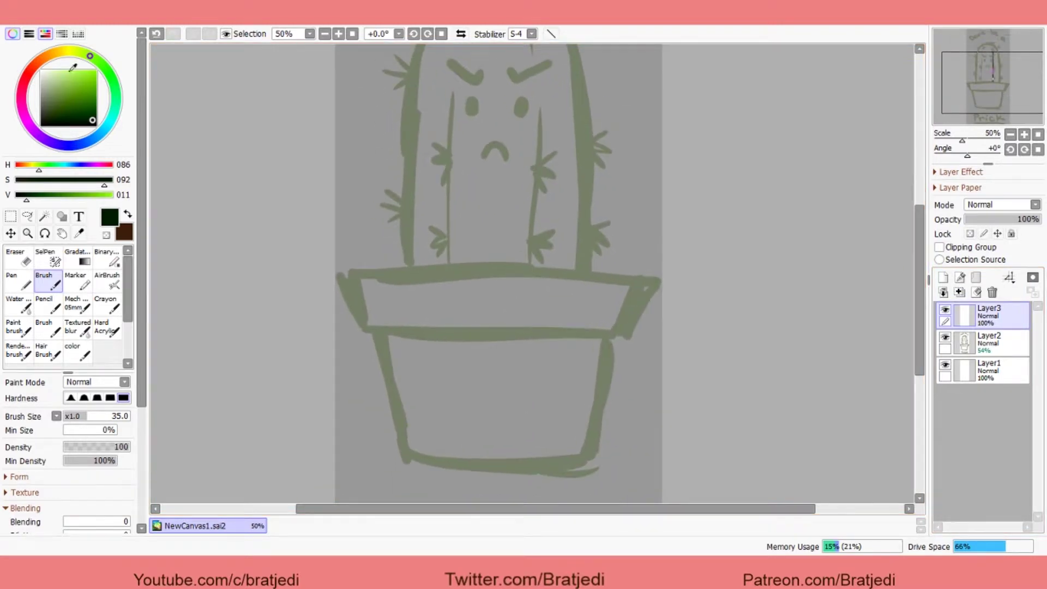
left_click(34, 67)
left_click_drag(80, 99, 89, 97)
left_click(45, 57)
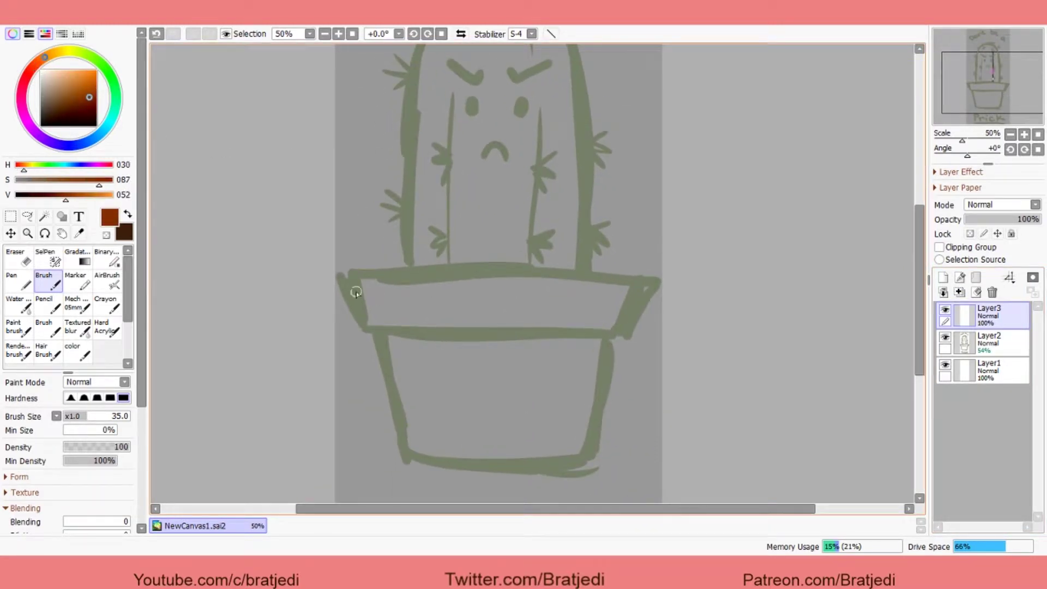
Trace the left half of the pot's rim over the sketch in a darker brown of H 030, S 084, V 046.
left_click_drag(349, 271, 362, 321)
key("ctrl+z")
scroll(444, 257, "down", 2)
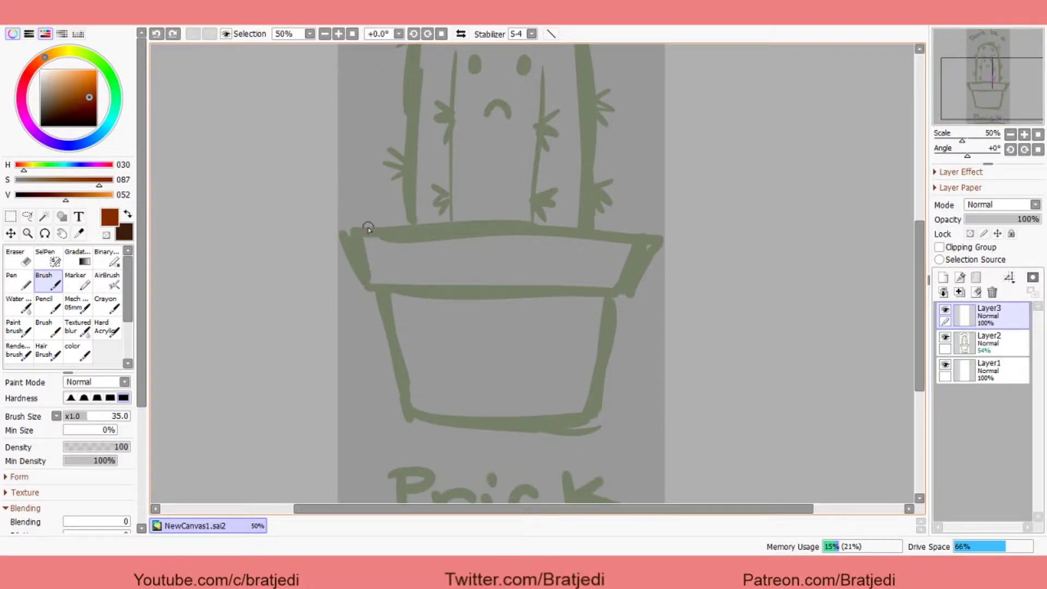
left_click(88, 101)
left_click_drag(352, 233, 369, 284)
left_click_drag(352, 233, 519, 227)
key("ctrl+z")
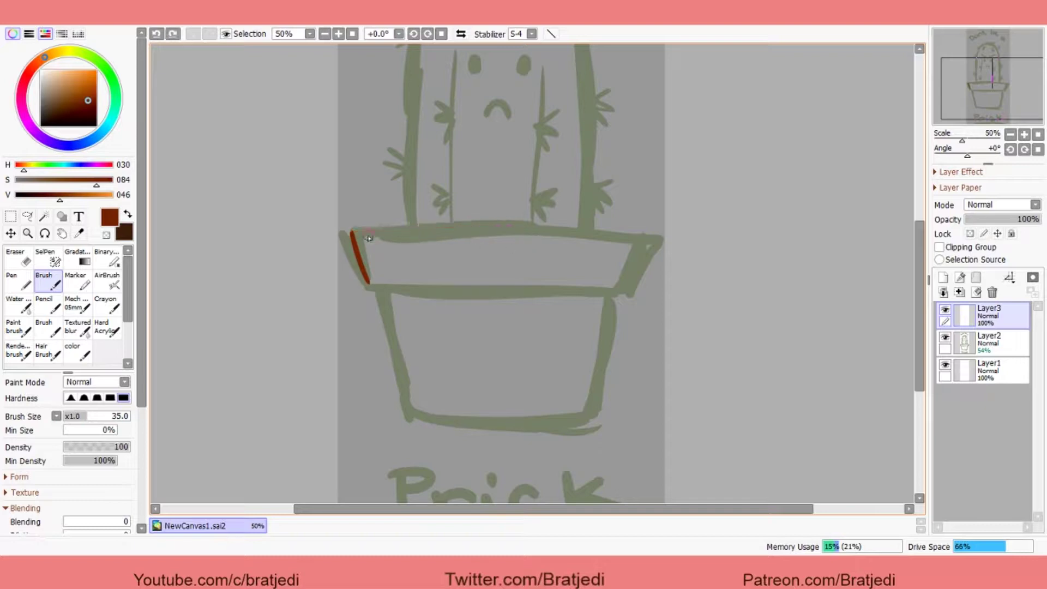
left_click_drag(352, 232, 533, 228)
left_click_drag(369, 285, 524, 291)
Copy the traced half of the rim and paste it onto a new layer.
key("ctrl+a")
key("ctrl+c")
key("ctrl+v")
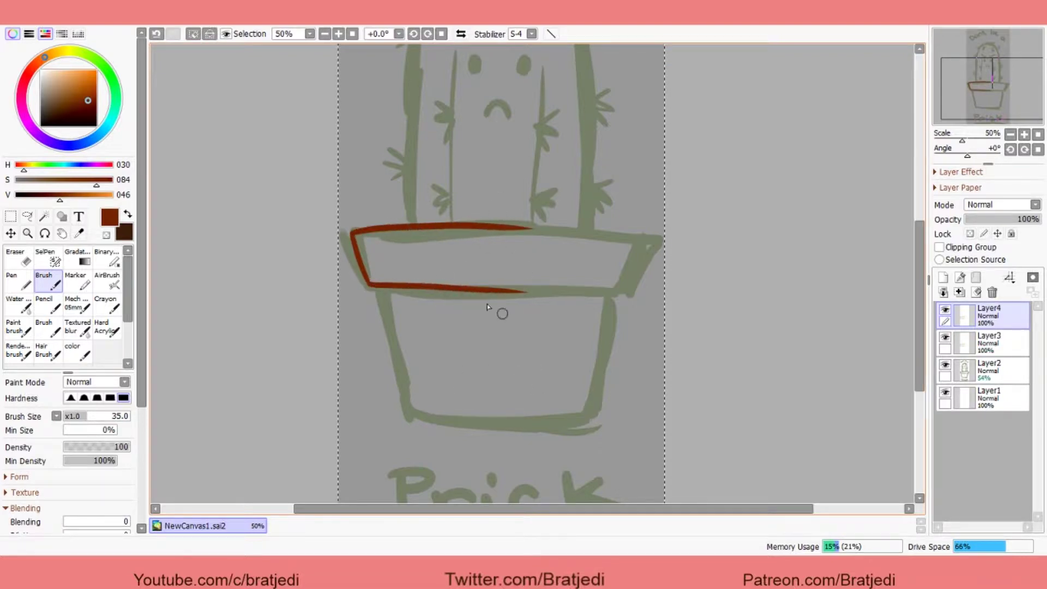
Flip the pasted half horizontally and move it right to complete the pot's rim.
scroll(93, 480, "down", 5)
left_click(10, 57)
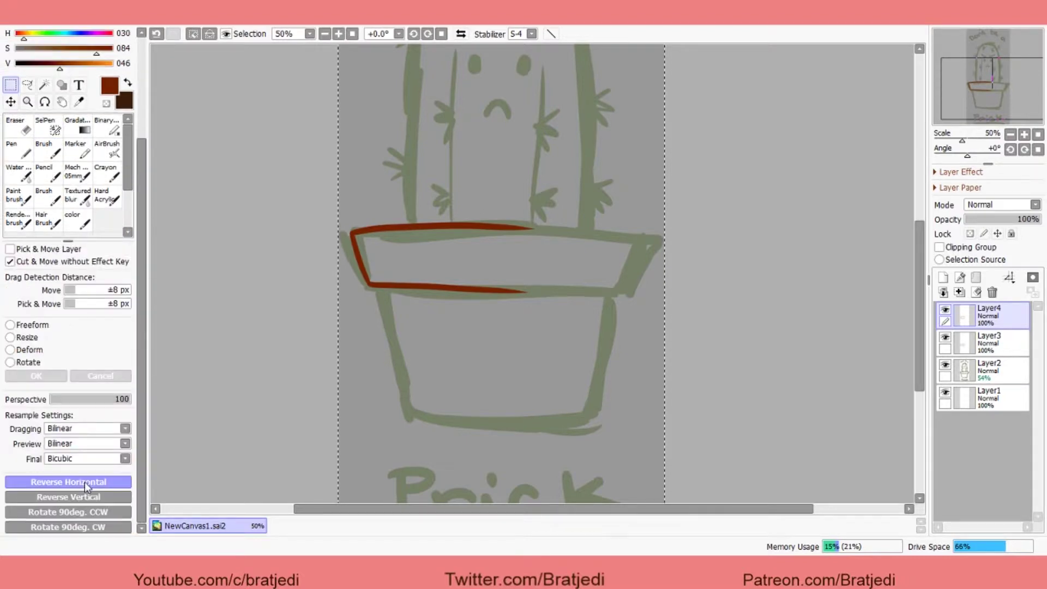
left_click(87, 484)
left_click(11, 101)
left_click_drag(467, 300, 571, 302)
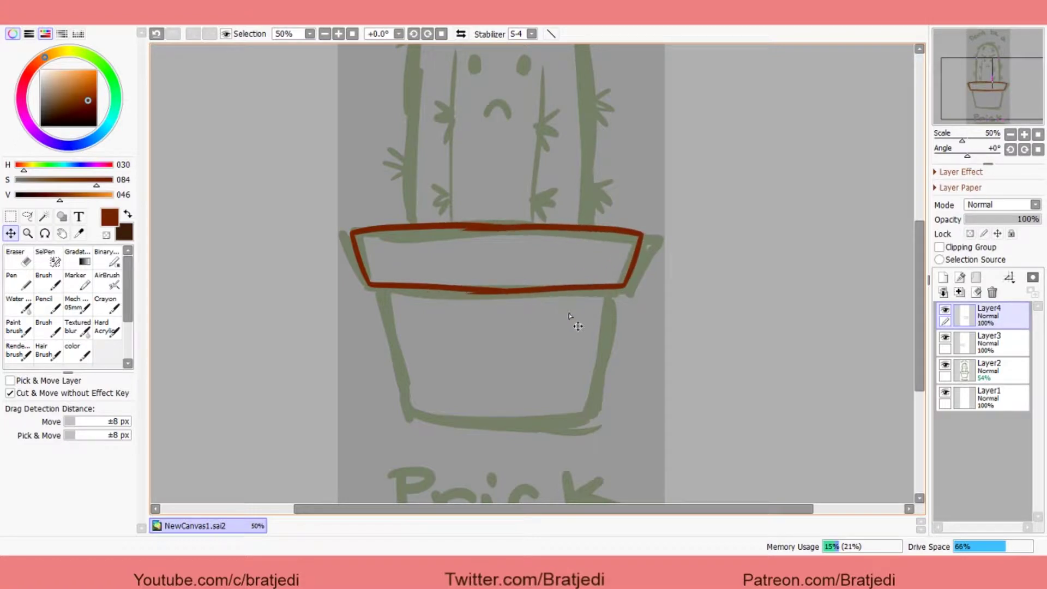
Merge the mirrored half into the layer below, then erase the rim's bottom line and the overlapping middle of its top line.
key("e")
key("ctrl+e")
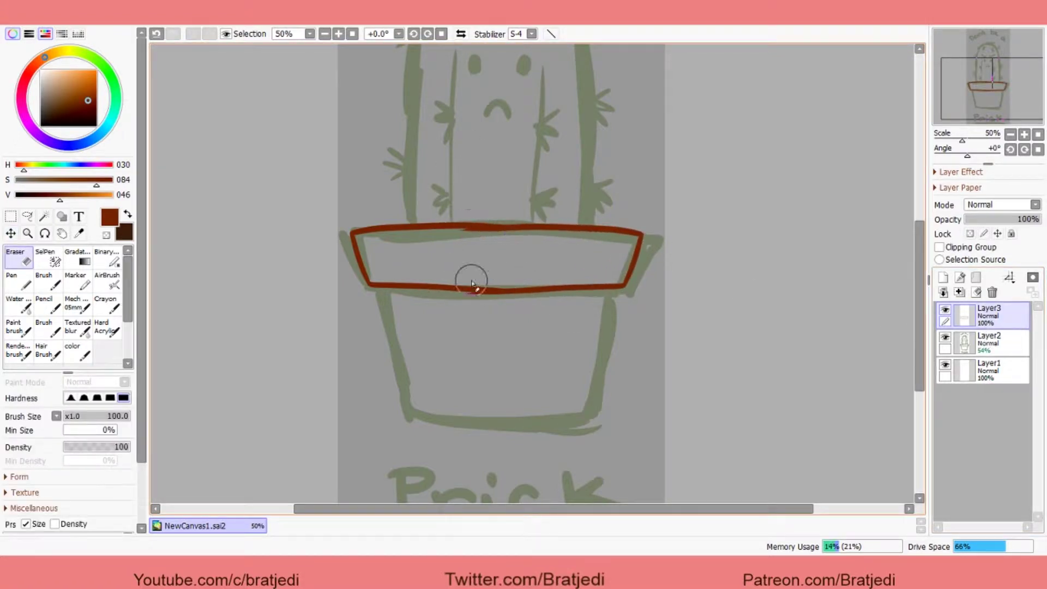
mouse_move(471, 281)
left_mouse_down()
mouse_move(488, 200)
mouse_move(508, 305)
mouse_move(529, 349)
mouse_move(519, 298)
mouse_move(624, 300)
mouse_move(385, 287)
left_mouse_up()
key("v")
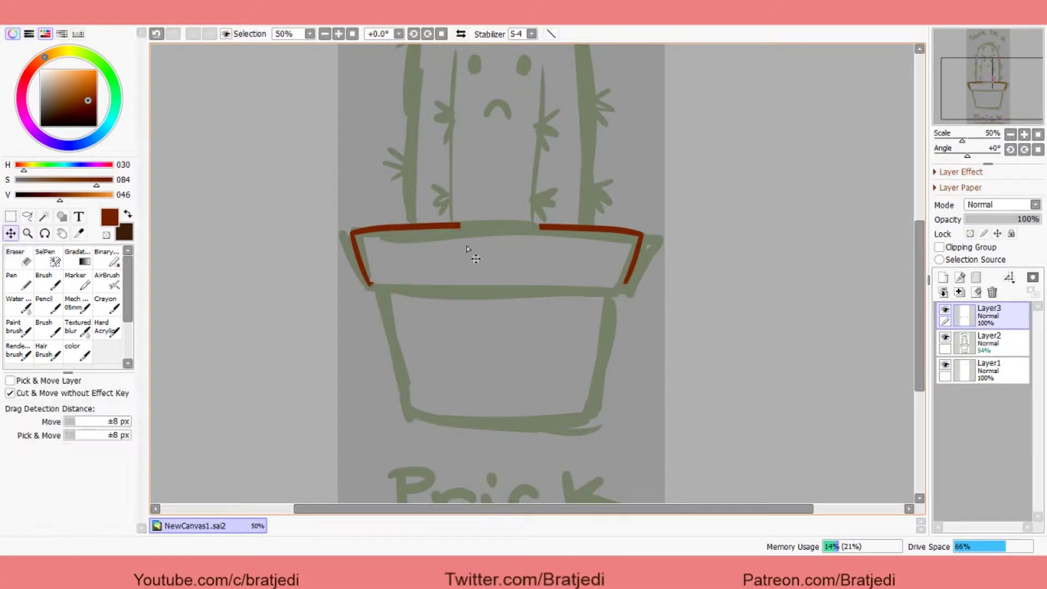
Bridge the gap in the middle of the rim's top line with a size 35 brush stroke in the same brown.
left_click(27, 285)
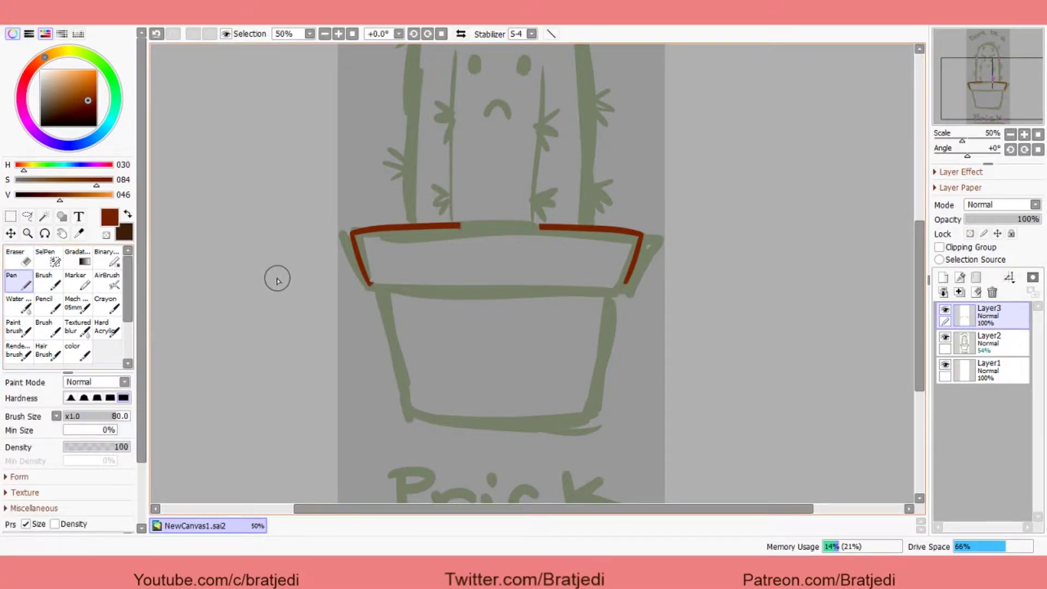
key("b")
left_click_drag(469, 226, 516, 220)
key("ctrl+z")
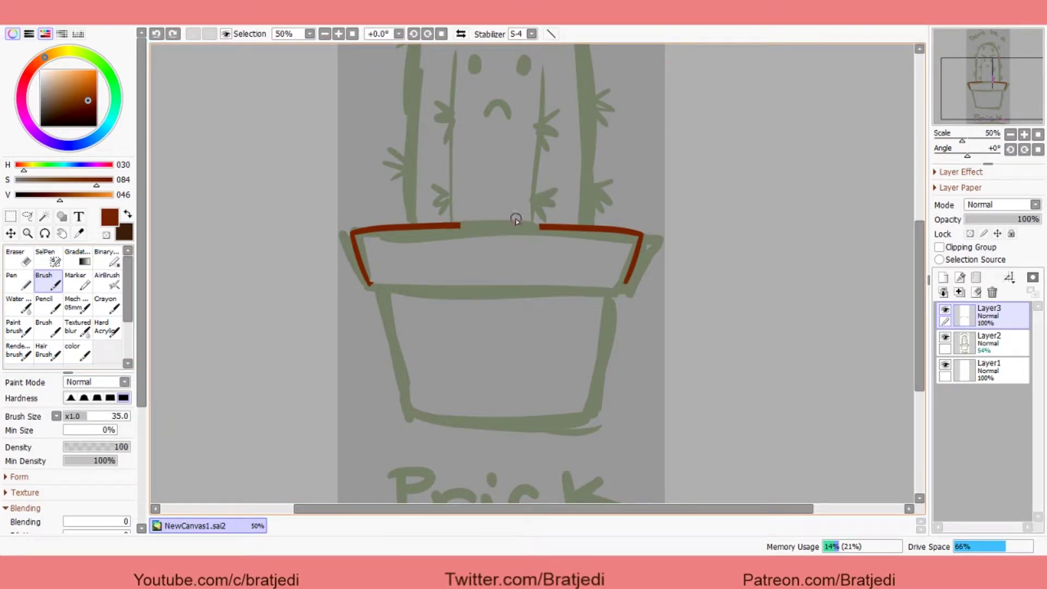
left_click_drag(452, 226, 556, 225)
key("ctrl+z")
left_click_drag(454, 226, 556, 225)
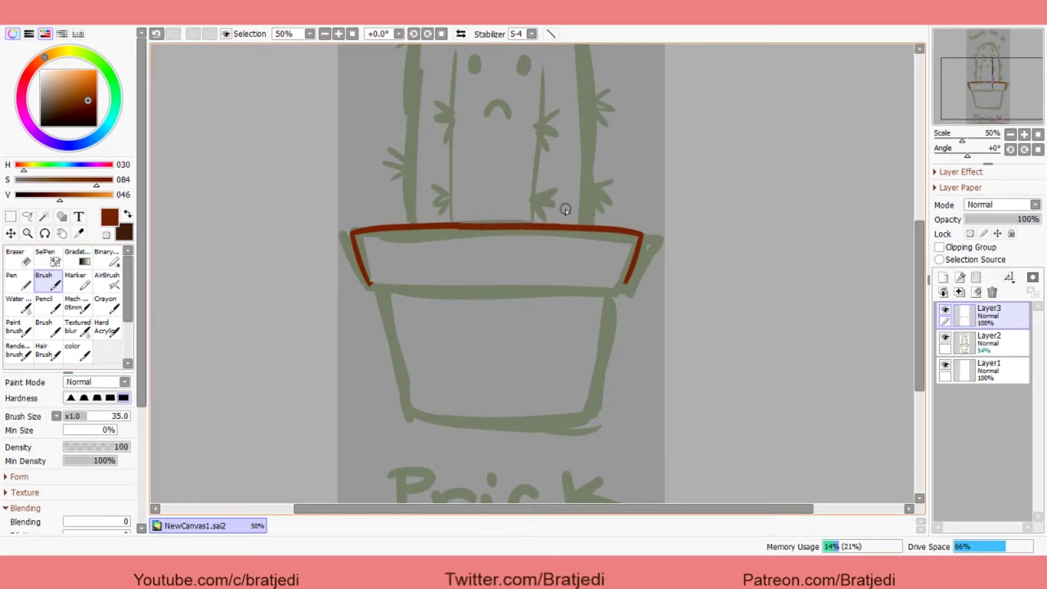
key("ctrl+z")
left_click_drag(458, 227, 556, 225)
Erase the uneven lower edge of the rim's top line and redraw its right part so the line runs smoothly.
key("e")
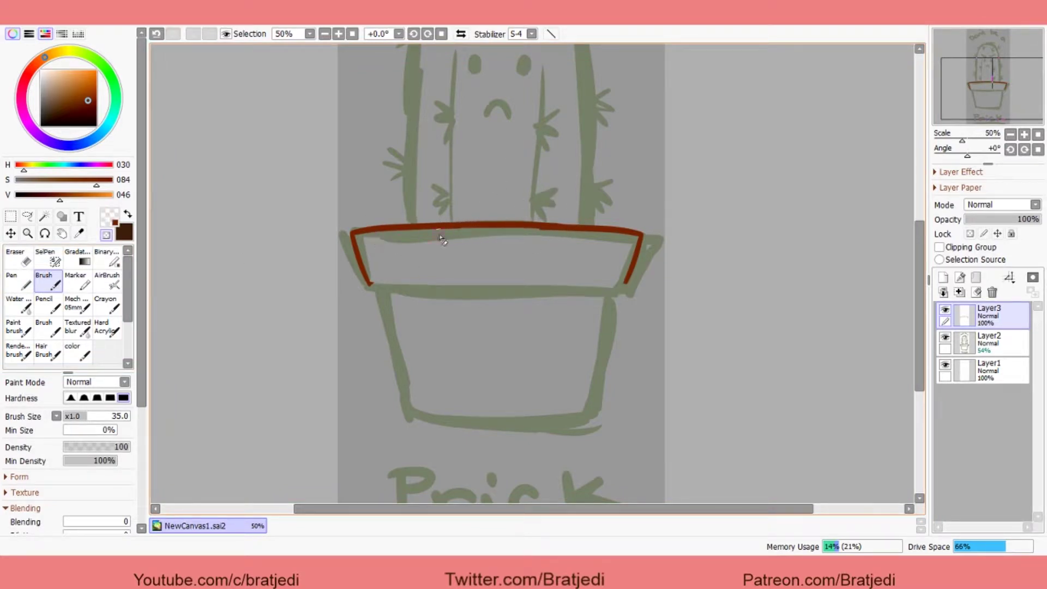
left_click_drag(441, 238, 561, 236)
left_click_drag(474, 232, 600, 234)
key("ctrl+z")
left_click_drag(489, 232, 598, 236)
key("ctrl+z")
left_click_drag(493, 234, 592, 235)
key("c")
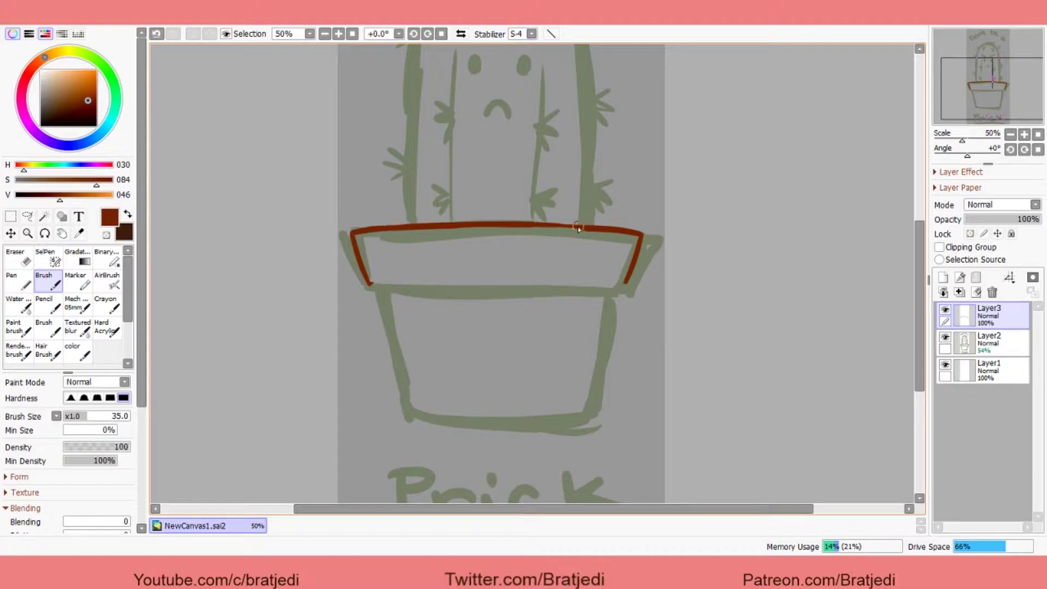
left_click_drag(579, 227, 615, 229)
key("ctrl+z")
left_click_drag(530, 224, 591, 230)
Draw the rim's bottom line on a new layer, joining the two slanted sides, and trim its excess.
left_click(414, 34)
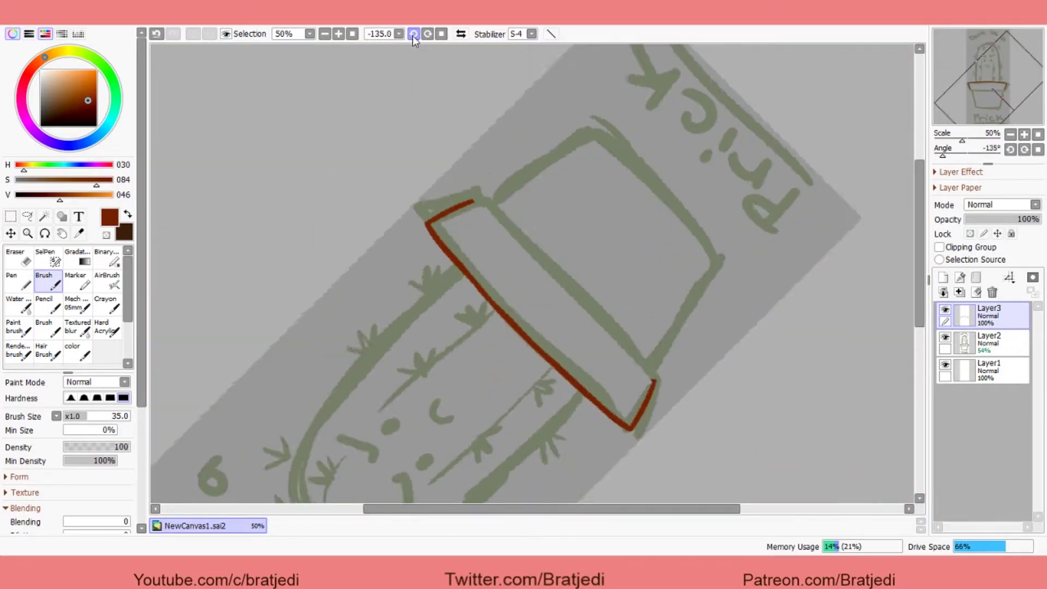
left_click_drag(488, 176, 420, 148)
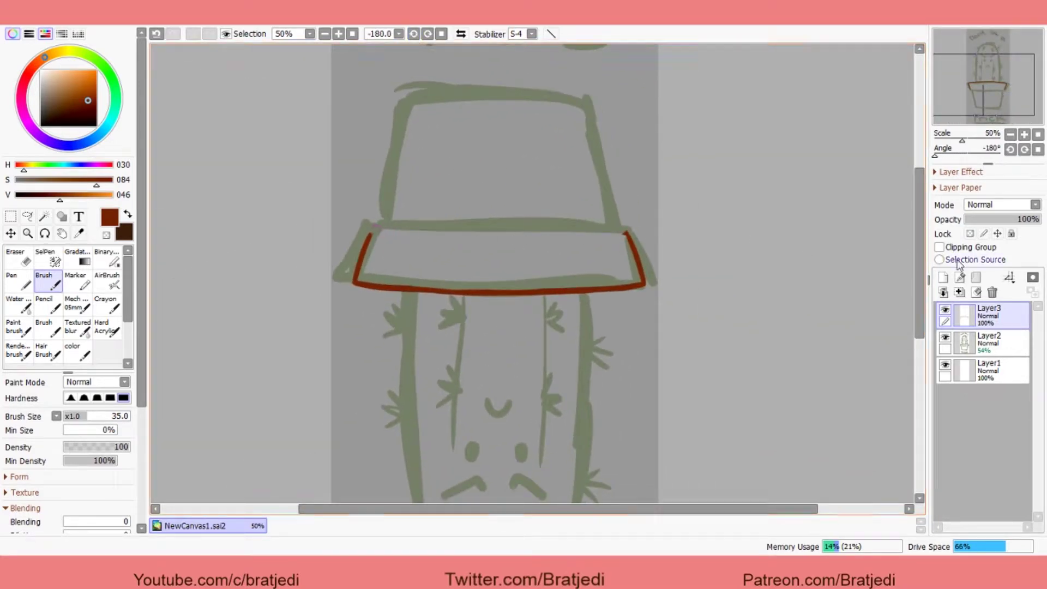
left_click(944, 277)
left_click_drag(357, 232, 657, 229)
key("ctrl+z")
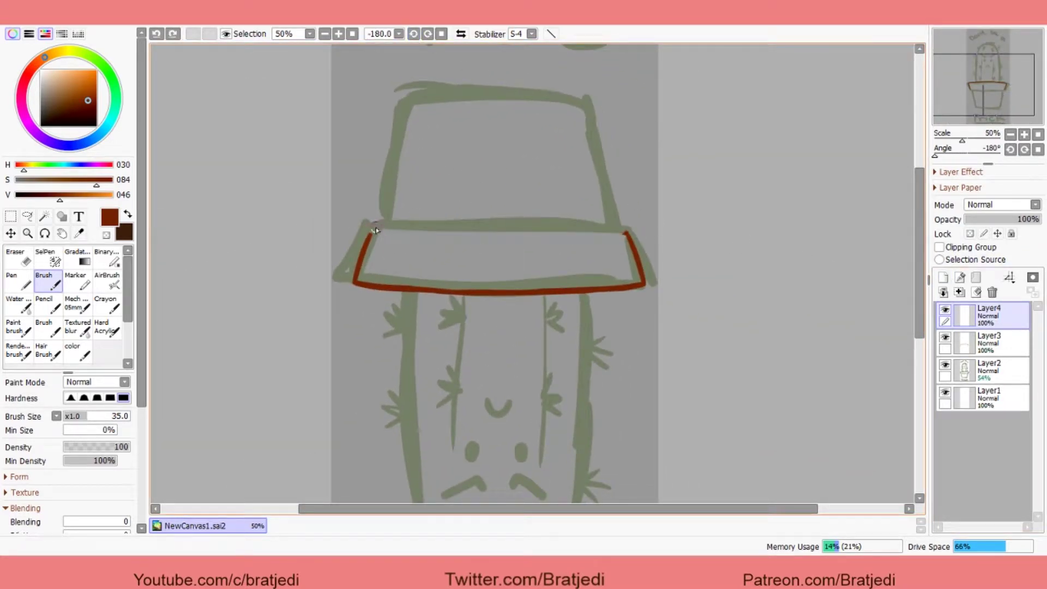
mouse_move(376, 224)
left_mouse_down()
mouse_move(363, 254)
mouse_move(463, 226)
mouse_move(441, 230)
mouse_move(628, 231)
mouse_move(629, 243)
left_mouse_up()
key("ctrl+z")
key("minus")
key("ctrl+z")
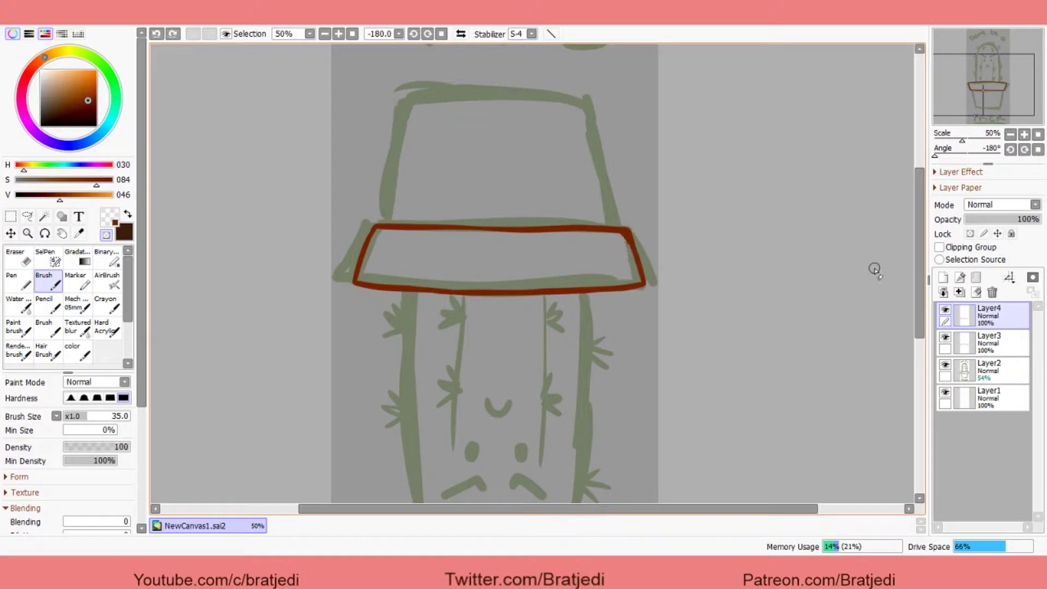
Merge the rim's bottom line into Layer3 and clean up the rim's lower left corner.
double_click(962, 295)
left_click(943, 277)
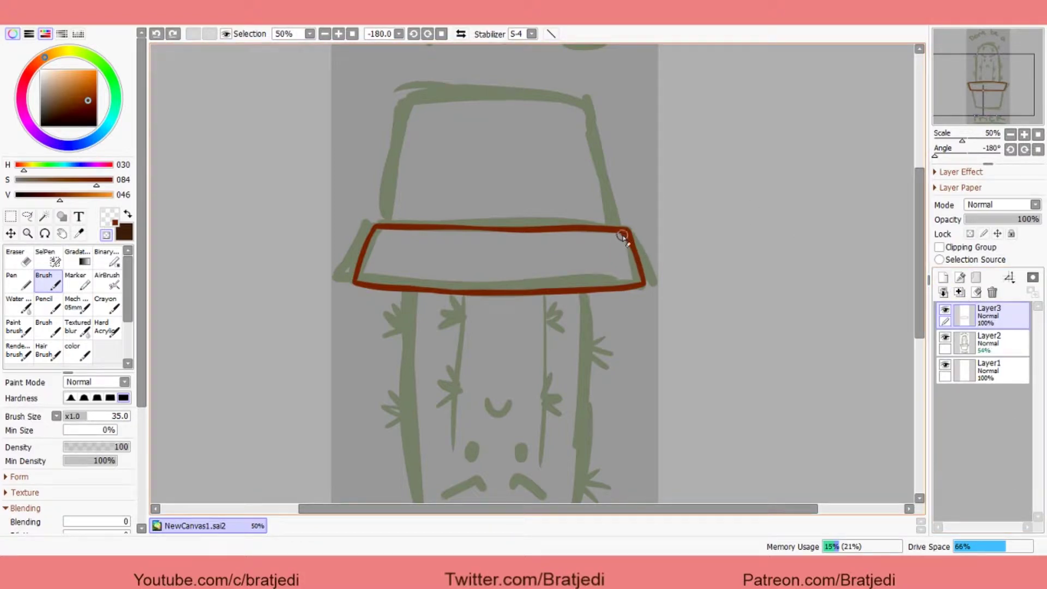
key("ctrl+z")
left_click_drag(623, 238, 627, 242)
key("minus")
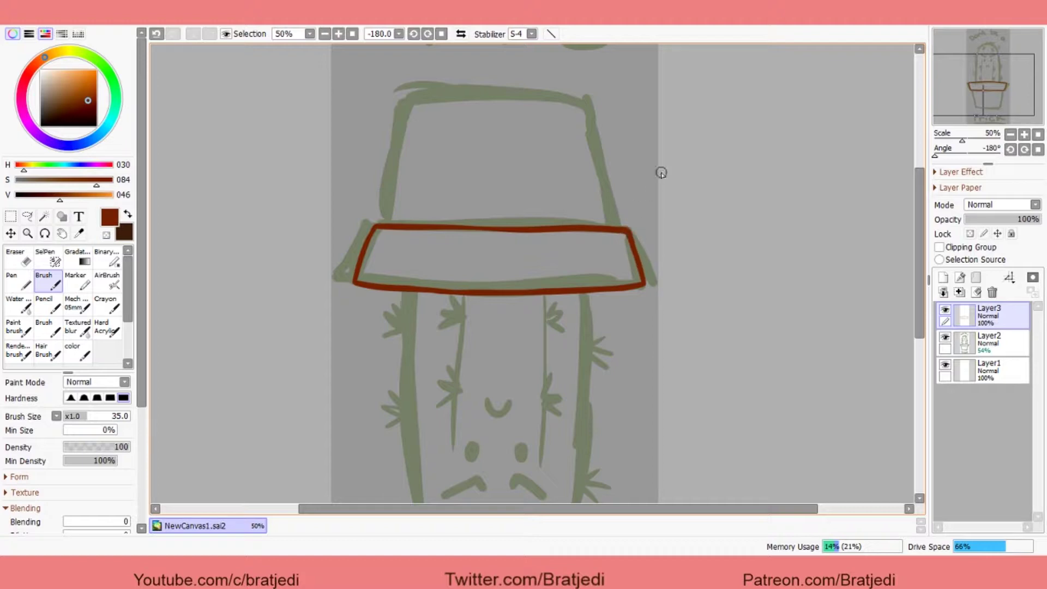
Trace the two sides of the pot's body on a new layer with the brush size set to 25.
left_click(441, 34)
left_click_drag(575, 222, 525, 216)
left_click_drag(565, 286, 559, 230)
left_click(943, 277)
key("bracketleft")
key("bracketleft")
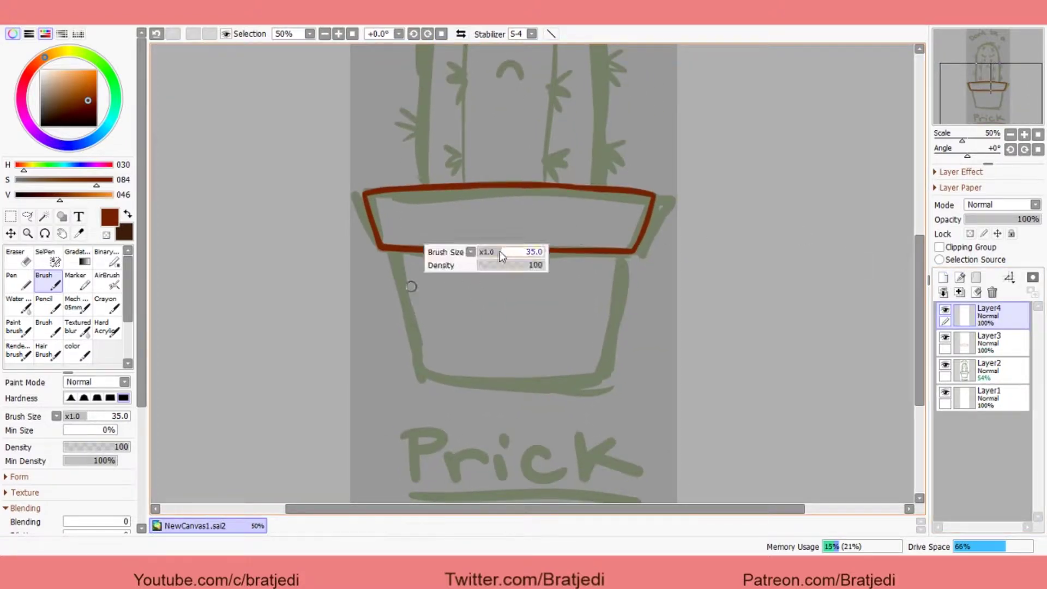
left_click_drag(394, 252, 425, 380)
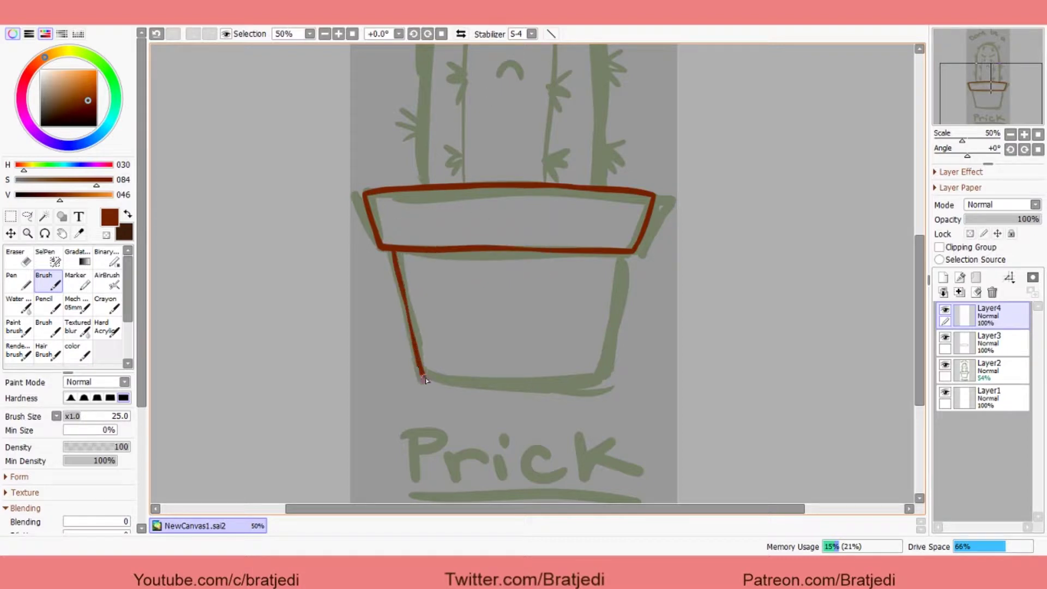
left_click_drag(622, 270, 598, 383)
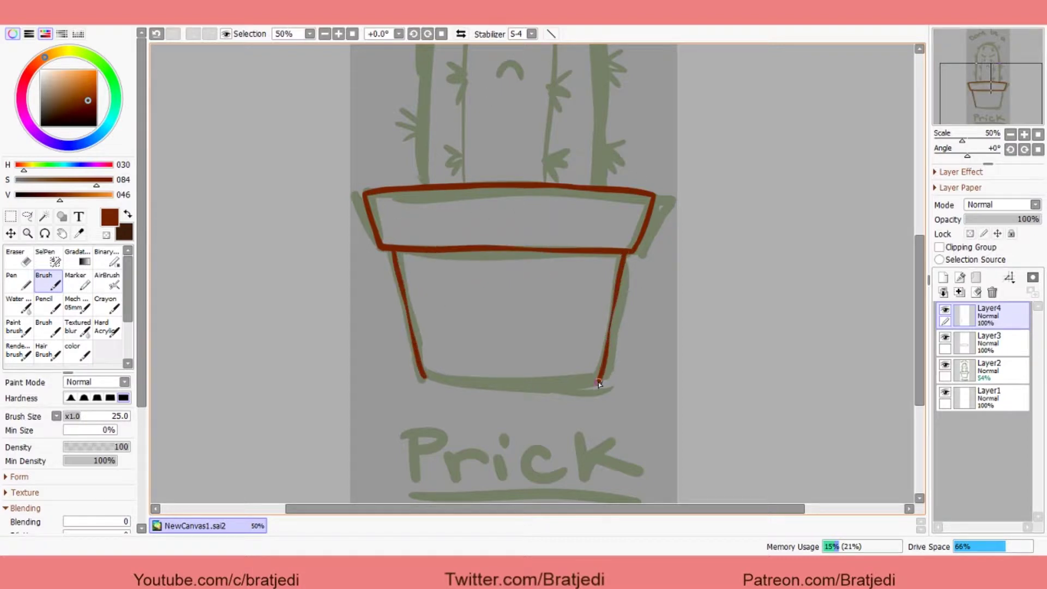
Draw the pot's bottom line between its two sides, redoing the stroke until it follows the sketch.
left_click_drag(430, 380, 554, 392)
key("ctrl+z")
left_click_drag(466, 384, 600, 384)
key("ctrl+z")
mouse_move(425, 380)
left_mouse_down()
mouse_move(600, 384)
mouse_move(599, 406)
left_mouse_up()
key("c")
key("ctrl+z")
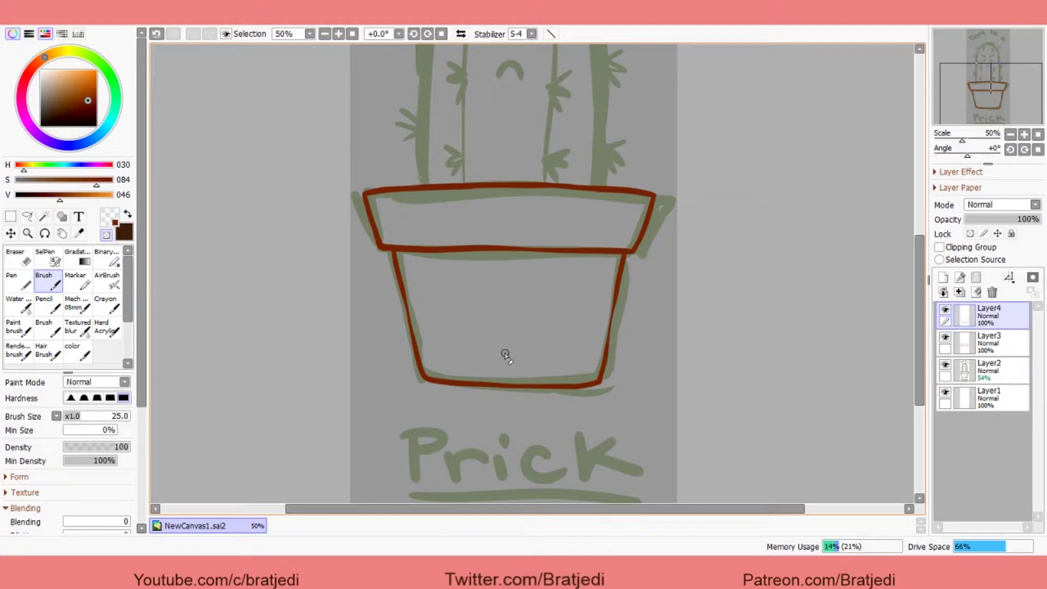
Trace the cactus body outline in dark green of H 088, S 026, V 025, and move its layer below the pot's layer.
left_click_drag(470, 267, 477, 385)
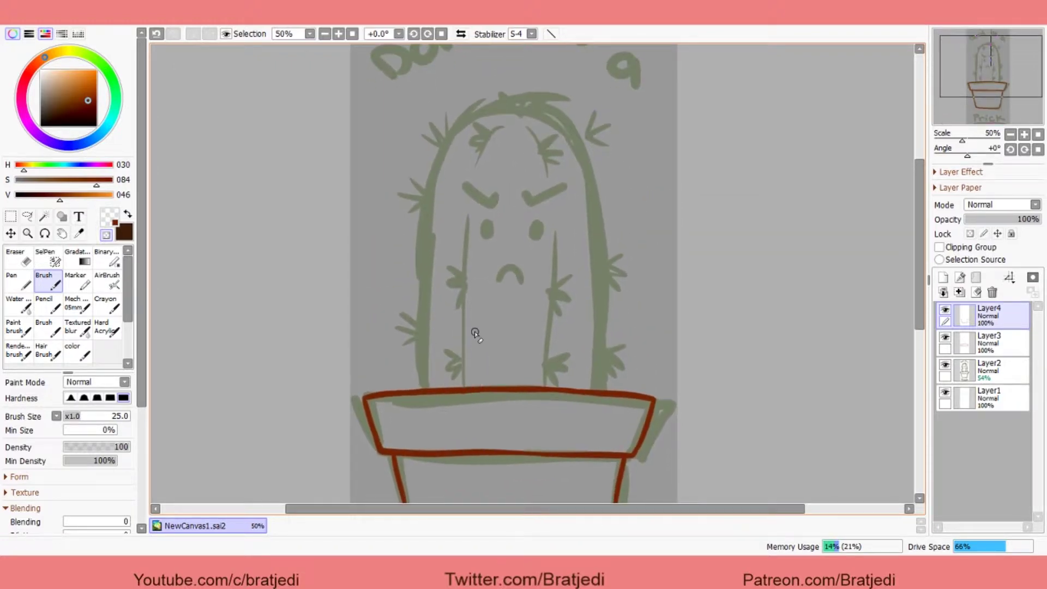
left_click(107, 71)
left_click(92, 112)
left_click_drag(85, 54, 91, 56)
left_click(89, 112)
left_click_drag(88, 112, 53, 111)
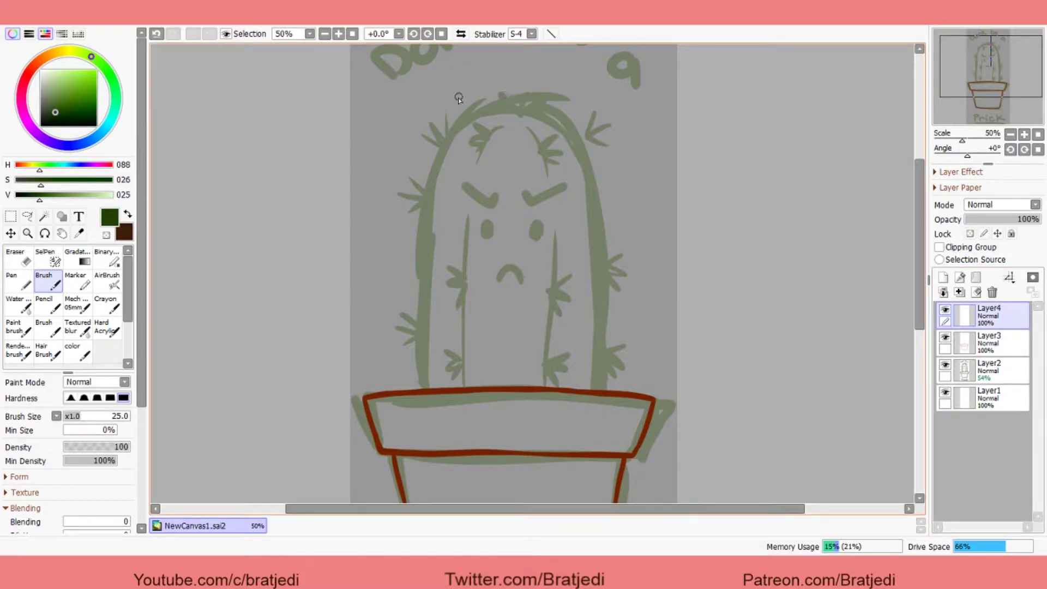
mouse_move(516, 103)
left_mouse_down()
mouse_move(469, 118)
mouse_move(433, 166)
mouse_move(420, 391)
left_mouse_up()
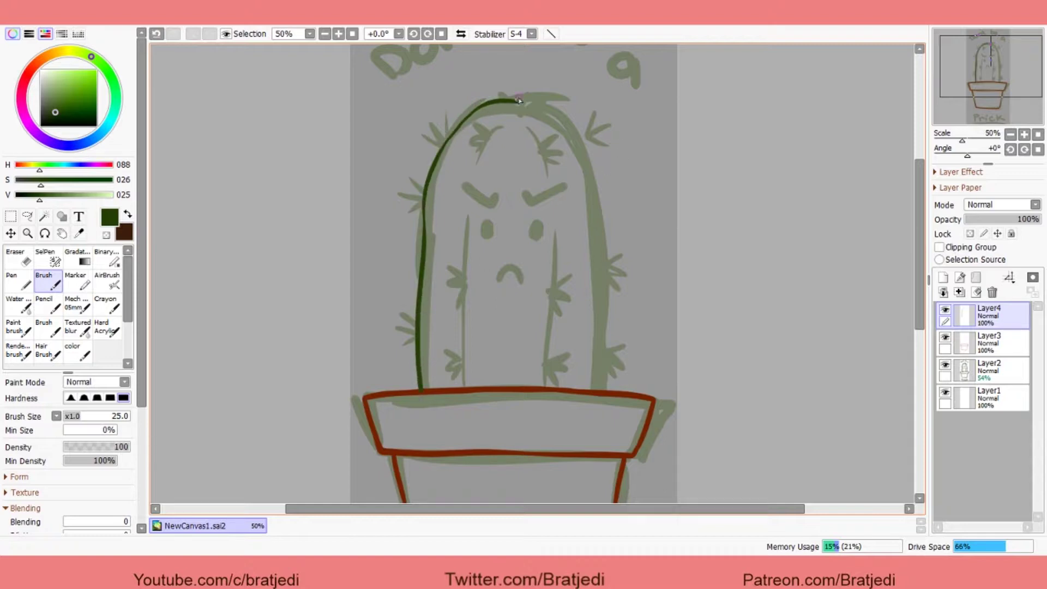
mouse_move(502, 104)
left_mouse_down()
mouse_move(557, 117)
mouse_move(589, 188)
left_mouse_up()
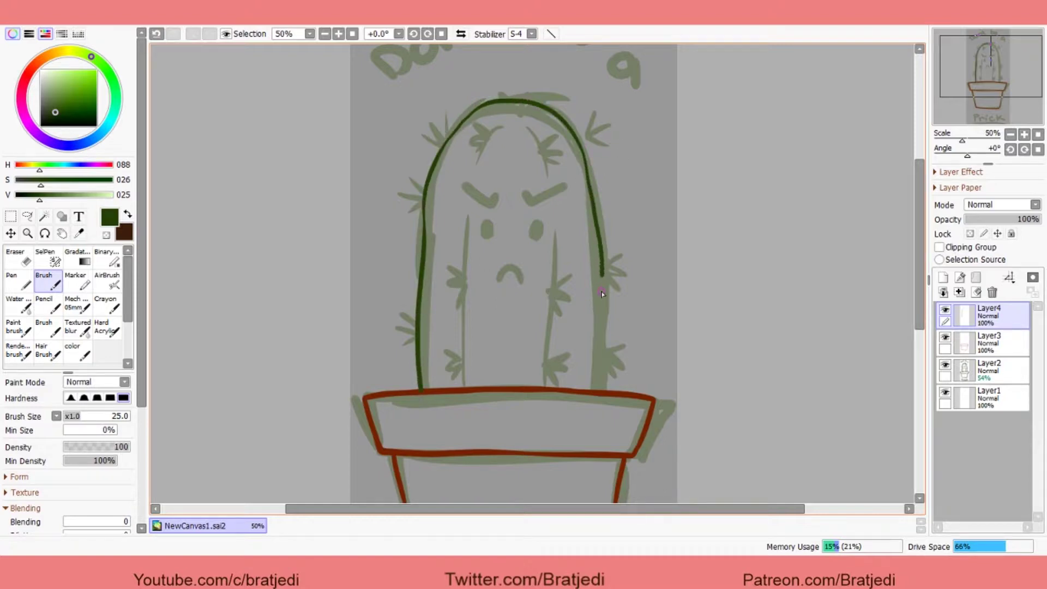
left_click_drag(601, 291, 600, 406)
key("e")
key("b")
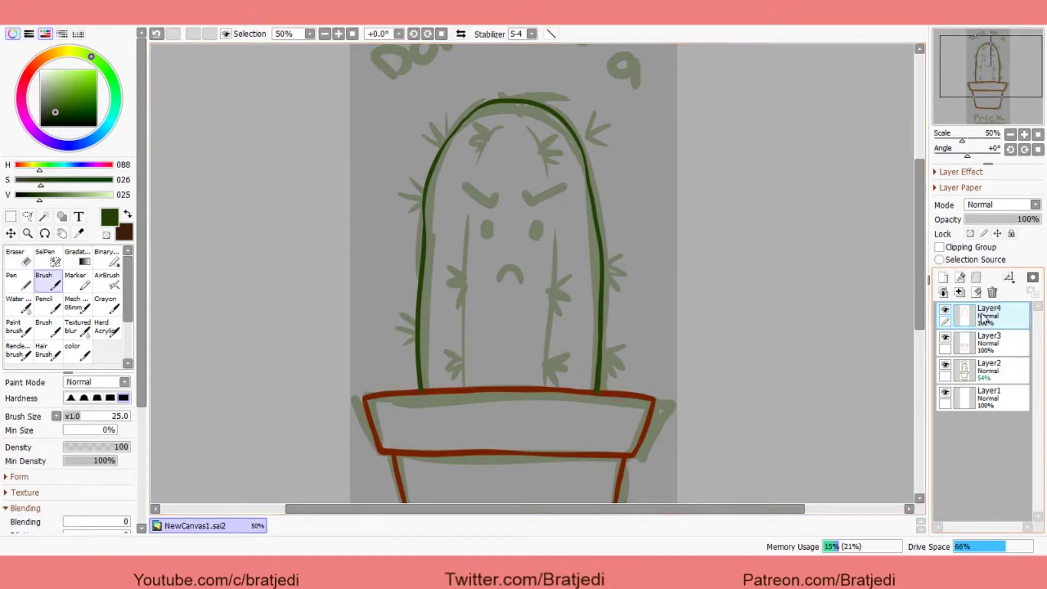
left_click_drag(988, 316, 993, 343)
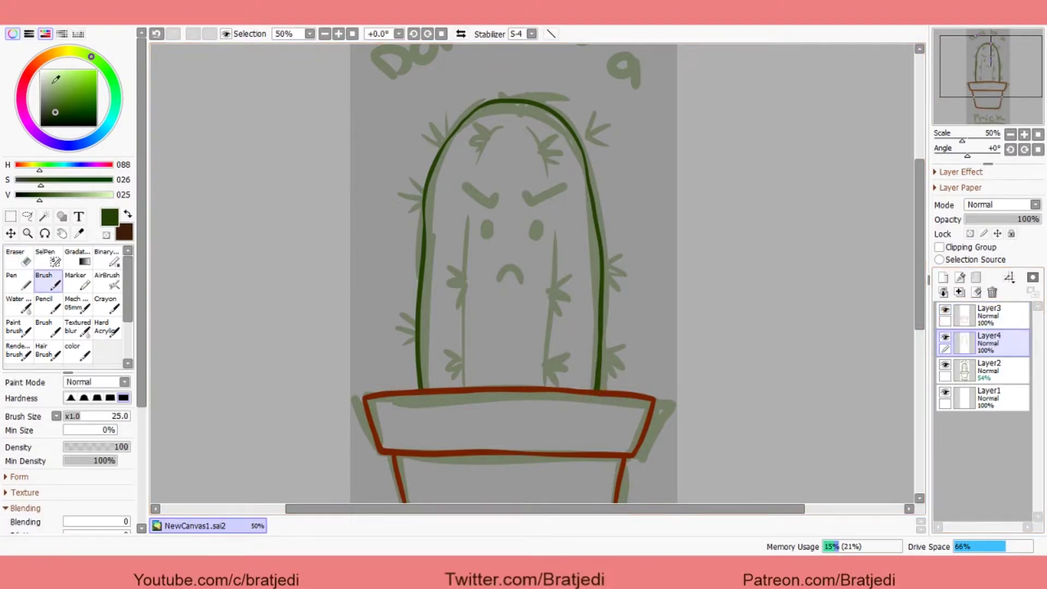
Draw the spine clusters on the cactus's left half on Layer3 in light green of H 075, S 035, V 084.
mouse_move(52, 77)
left_mouse_down()
mouse_move(48, 85)
mouse_move(60, 80)
left_mouse_up()
left_click(81, 53)
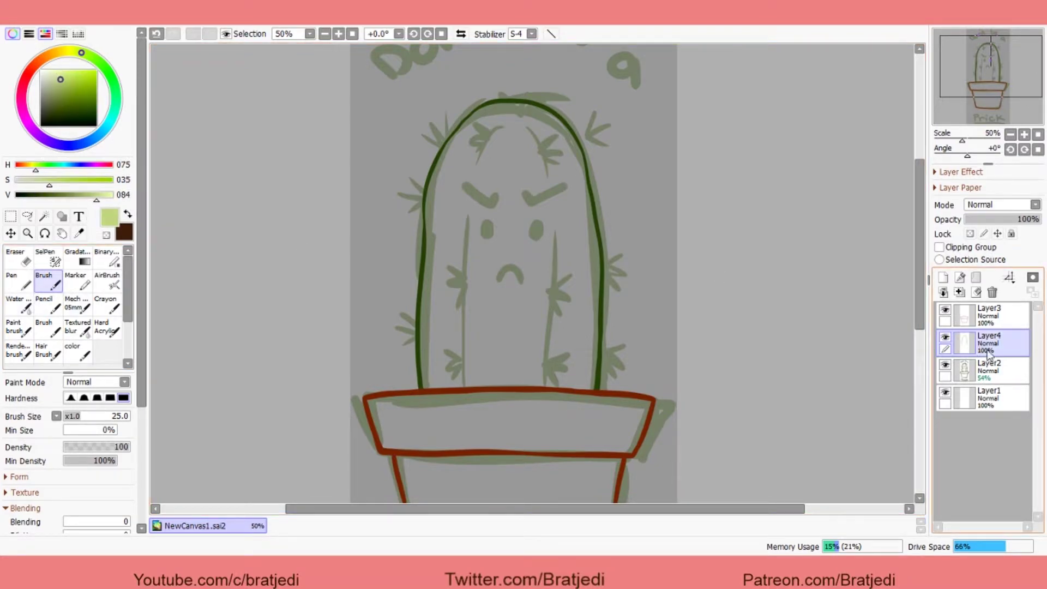
left_click(969, 312)
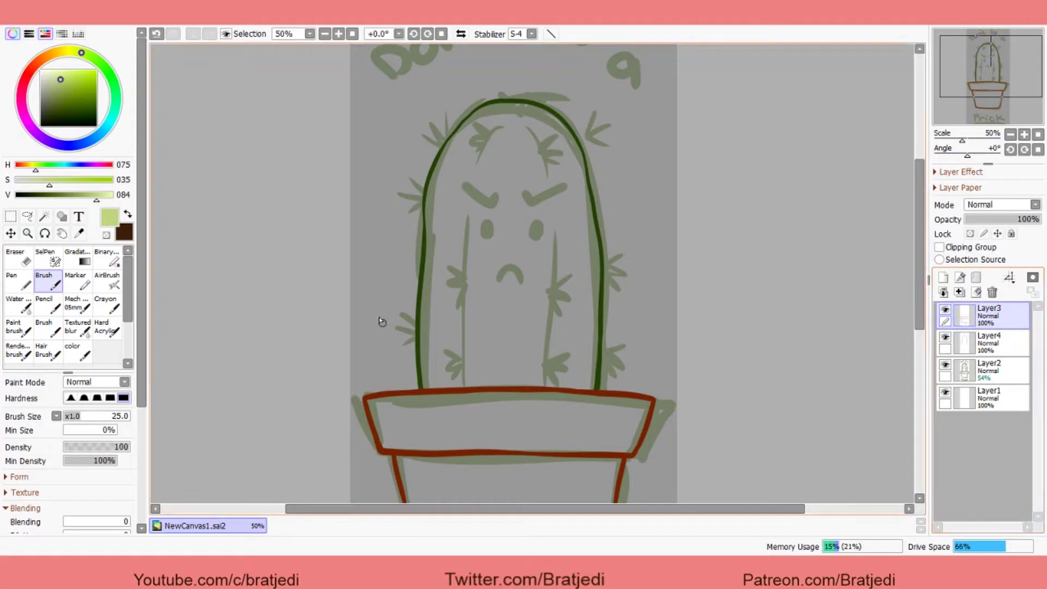
left_click_drag(403, 313, 416, 334)
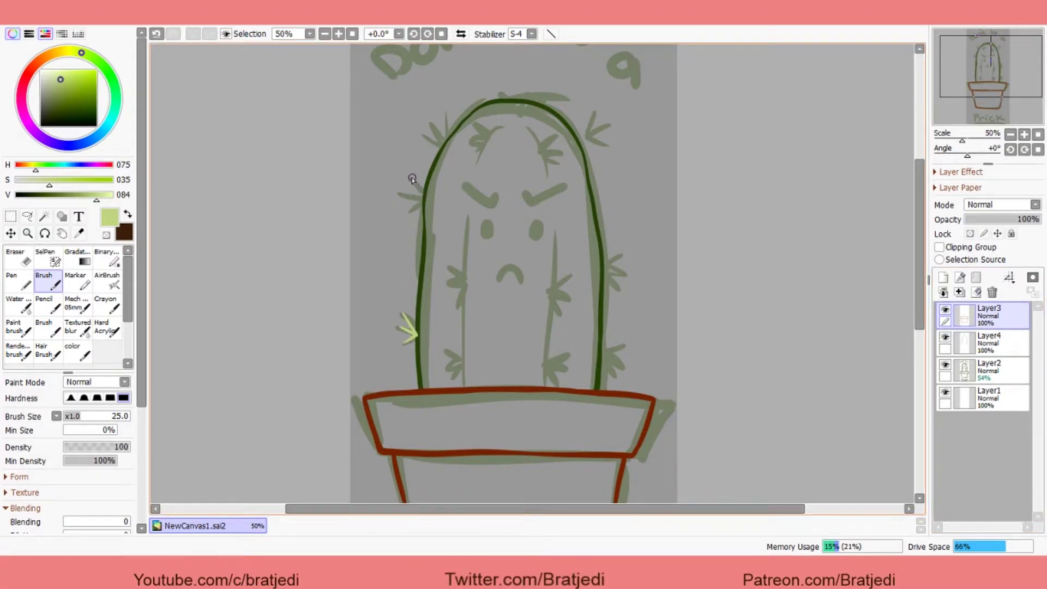
left_click_drag(413, 178, 424, 199)
left_click_drag(461, 281, 464, 282)
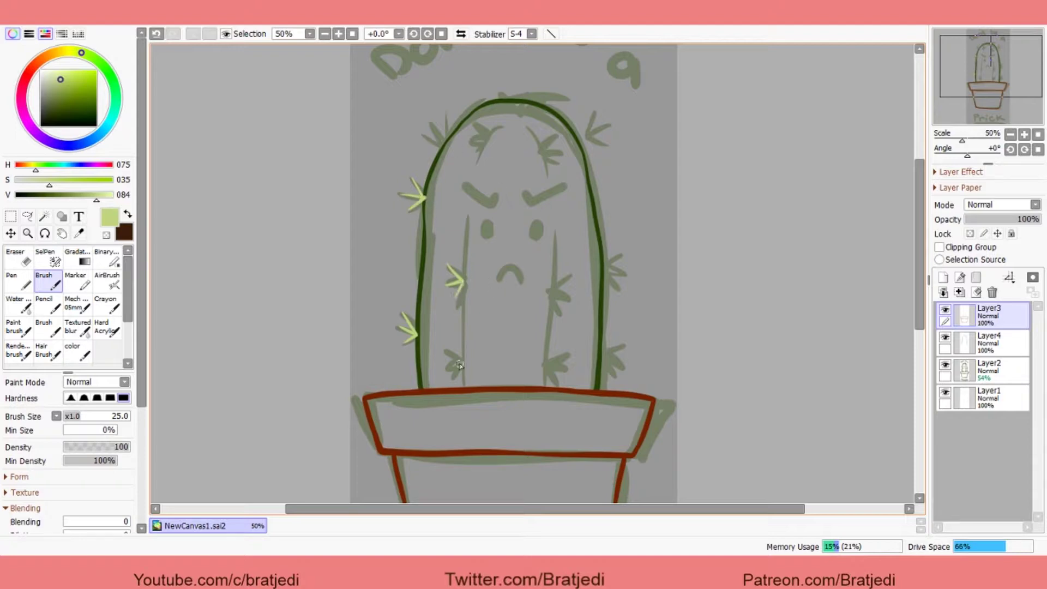
left_click_drag(450, 381, 464, 366)
mouse_move(423, 134)
left_mouse_down()
mouse_move(447, 127)
mouse_move(444, 142)
mouse_move(487, 142)
left_mouse_up()
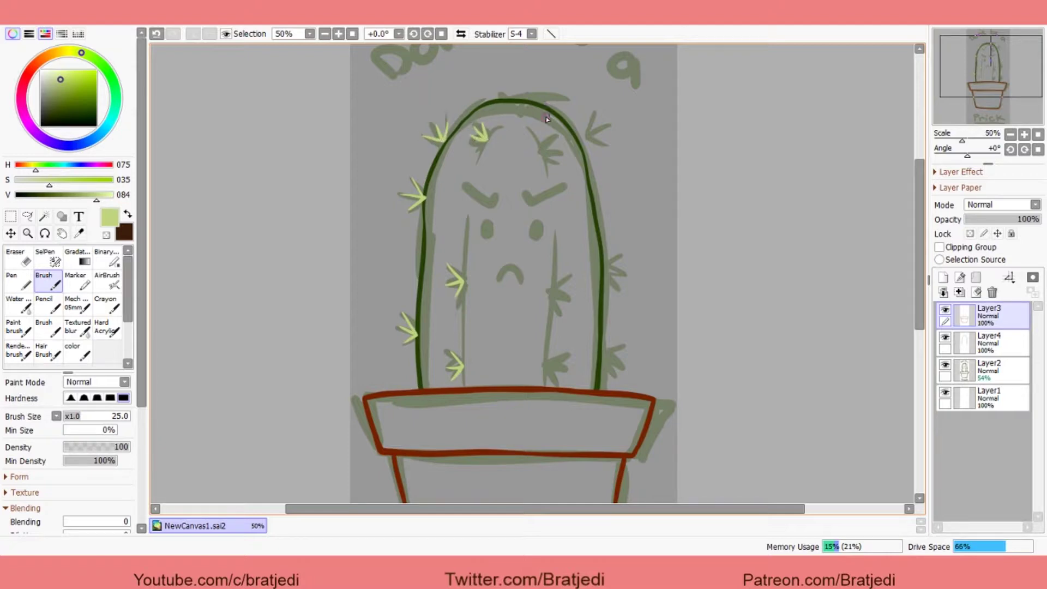
Draw the light green spine clusters at the cactus's tip, along its right edge and on its right rib.
left_click_drag(509, 101, 510, 102)
left_click_drag(513, 88, 511, 102)
left_click_drag(586, 125, 582, 144)
left_click_drag(621, 254, 604, 279)
key("ctrl+z")
key("ctrl+z")
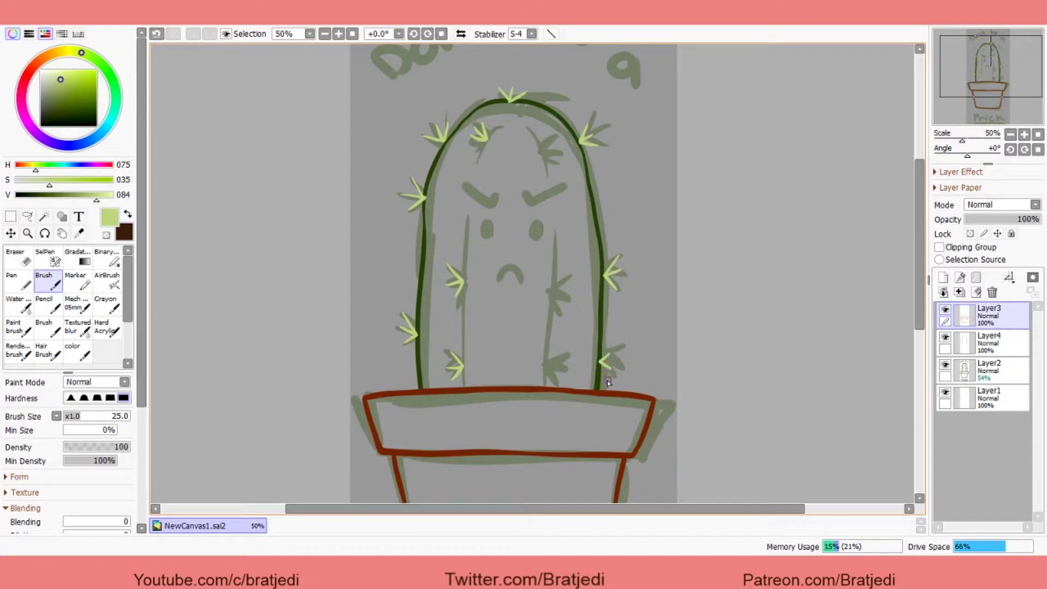
left_click_drag(608, 382, 609, 359)
mouse_move(545, 151)
left_mouse_down()
mouse_move(554, 136)
mouse_move(547, 147)
mouse_move(560, 157)
left_mouse_up()
left_click_drag(562, 312, 550, 294)
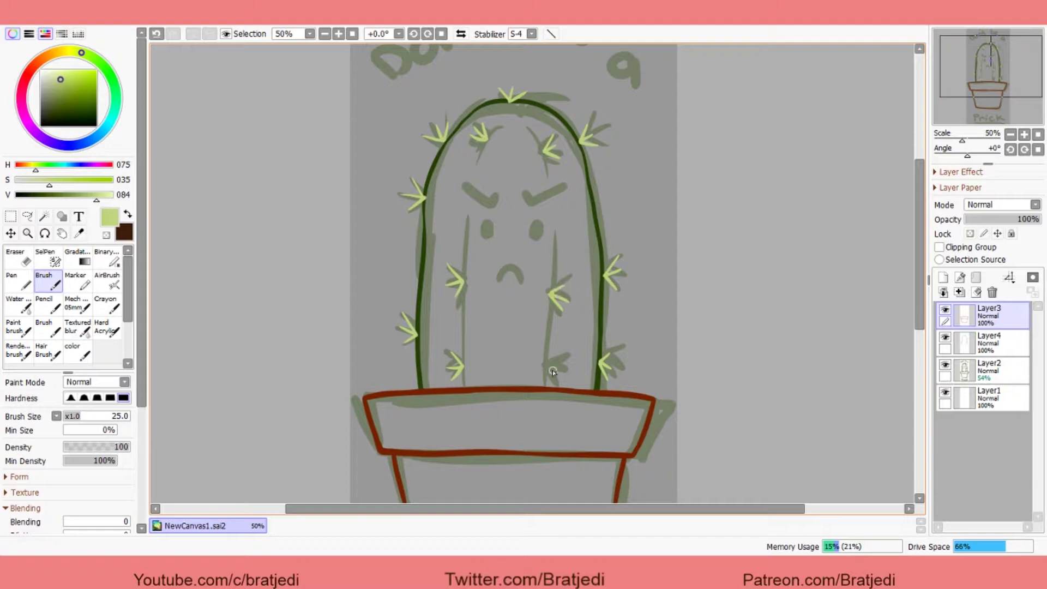
left_click_drag(562, 377, 549, 371)
Sample the outline's dark green and trace the cactus's inner rib lines on Layer4, leaving breaks as in the sketch.
left_click(605, 261, "alt")
left_click(979, 338)
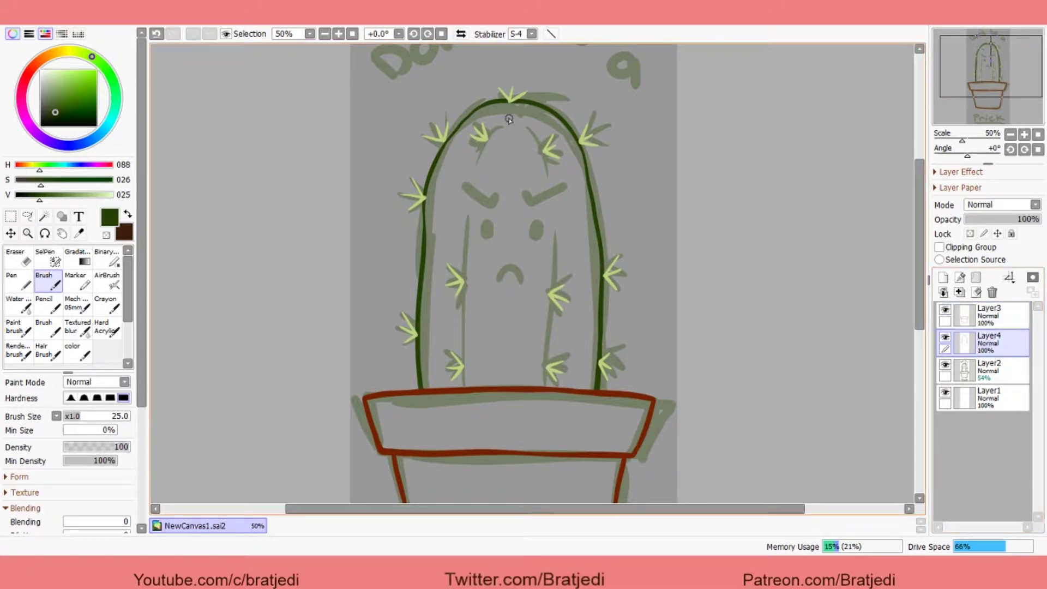
left_click_drag(493, 131, 477, 171)
left_click_drag(521, 112, 540, 147)
mouse_move(469, 212)
left_mouse_down()
mouse_move(461, 339)
mouse_move(464, 385)
mouse_move(476, 388)
left_mouse_up()
left_click_drag(549, 348, 544, 386)
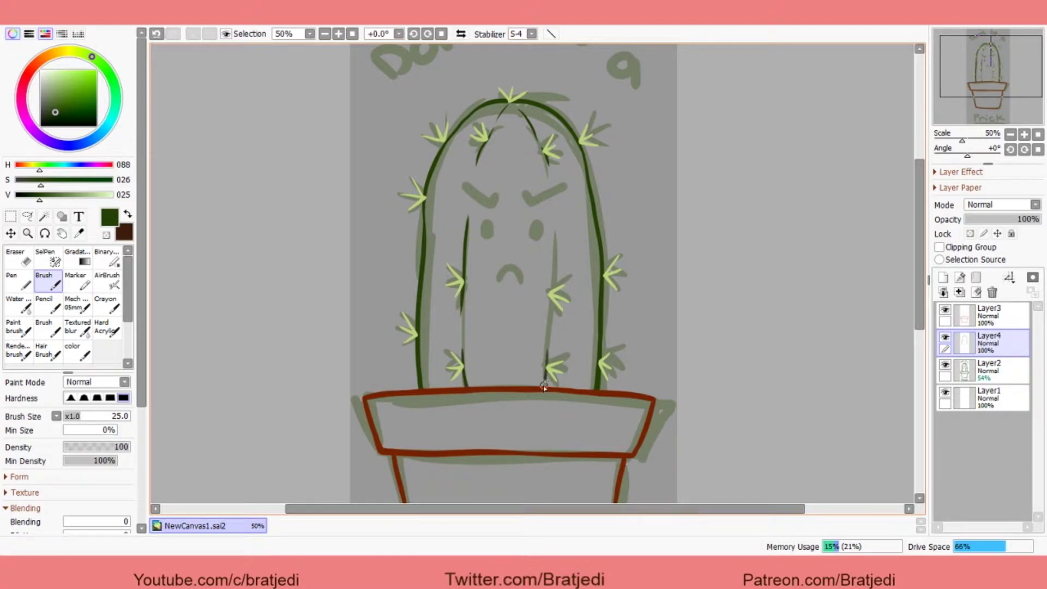
left_click_drag(554, 185, 548, 318)
Lasso the middle spine cluster of the right rib on Layer3, shift it slightly right and deselect it.
left_click(27, 216)
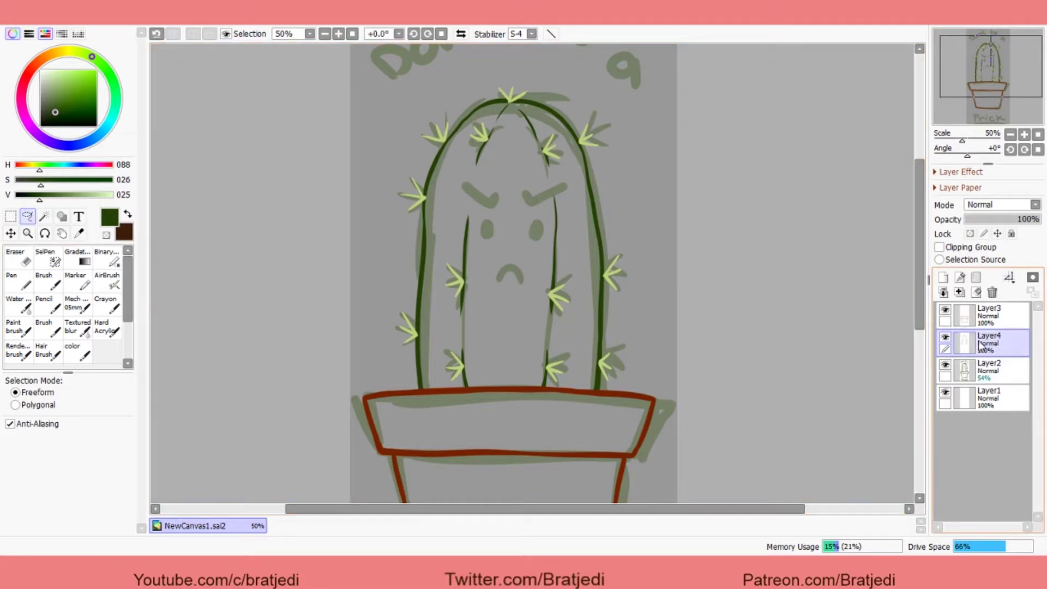
left_click(989, 315)
mouse_move(570, 269)
left_mouse_down()
mouse_move(579, 307)
mouse_move(571, 241)
mouse_move(588, 343)
mouse_move(575, 310)
left_mouse_up()
key("ctrl+d")
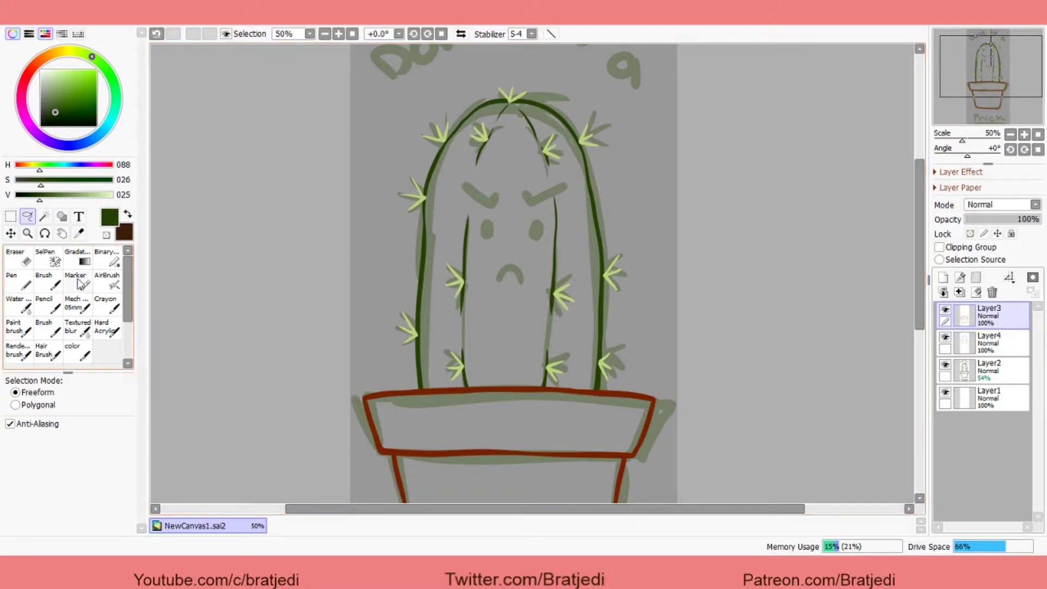
Sample the spines' light green and add one more cluster to each outer edge of the cactus on Layer3.
left_click(20, 283)
right_click(549, 151)
left_click(51, 288)
left_click(989, 342)
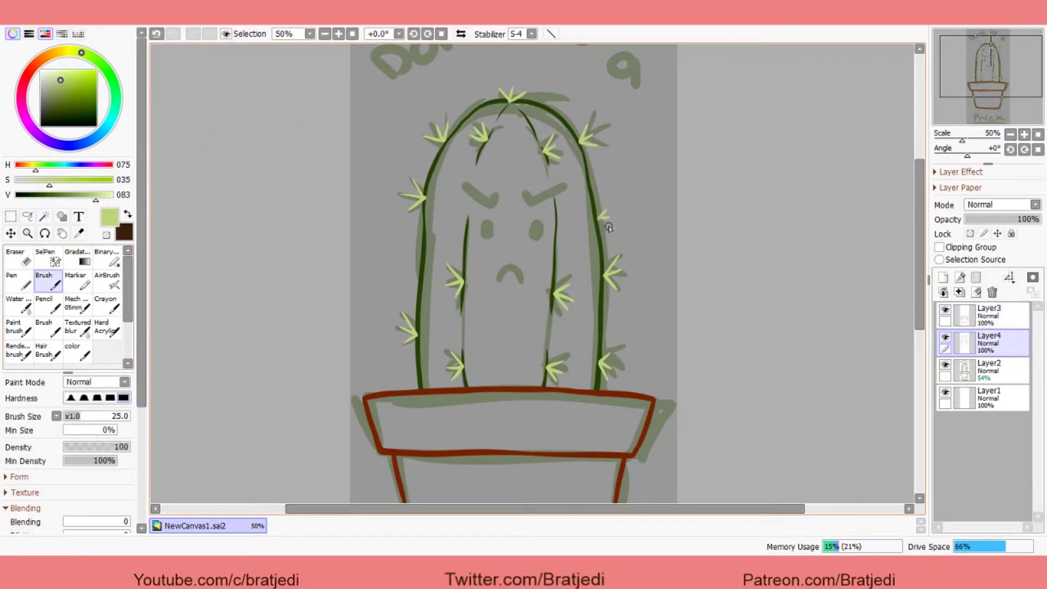
key("ctrl+z")
left_click(989, 316)
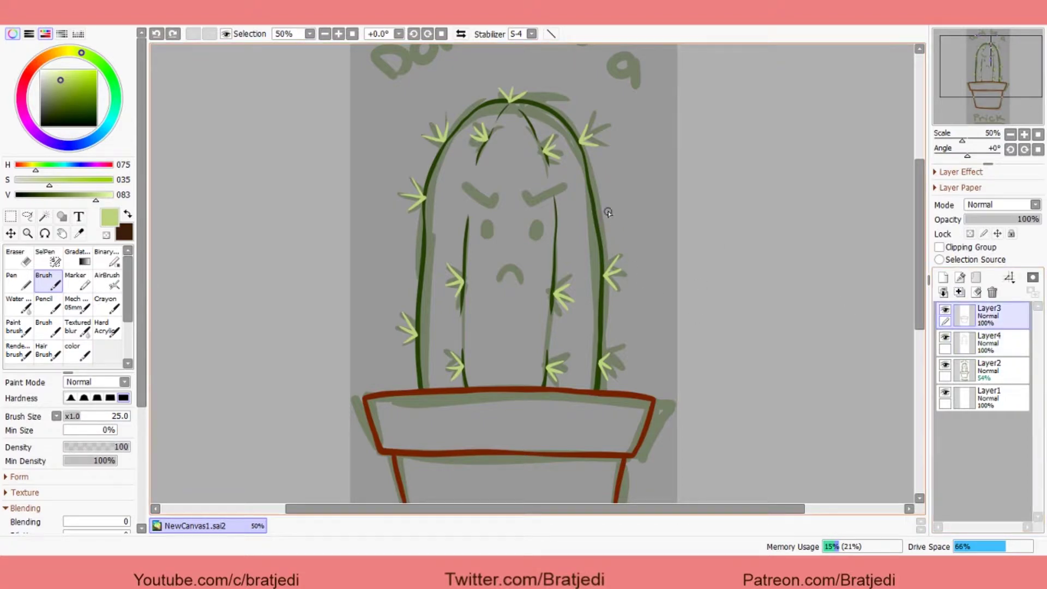
left_click_drag(609, 209, 598, 220)
left_click_drag(407, 263, 421, 283)
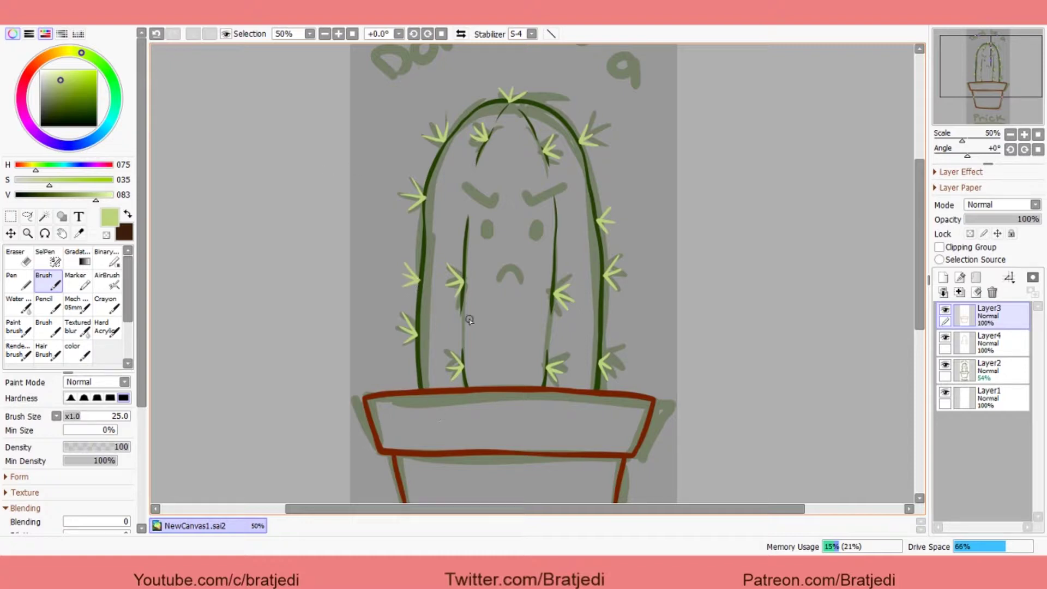
Sample the outline's dark green and draw the two slanted angry eyebrows on Layer3, trimming the right one to a clean shape.
left_click(428, 252, "alt")
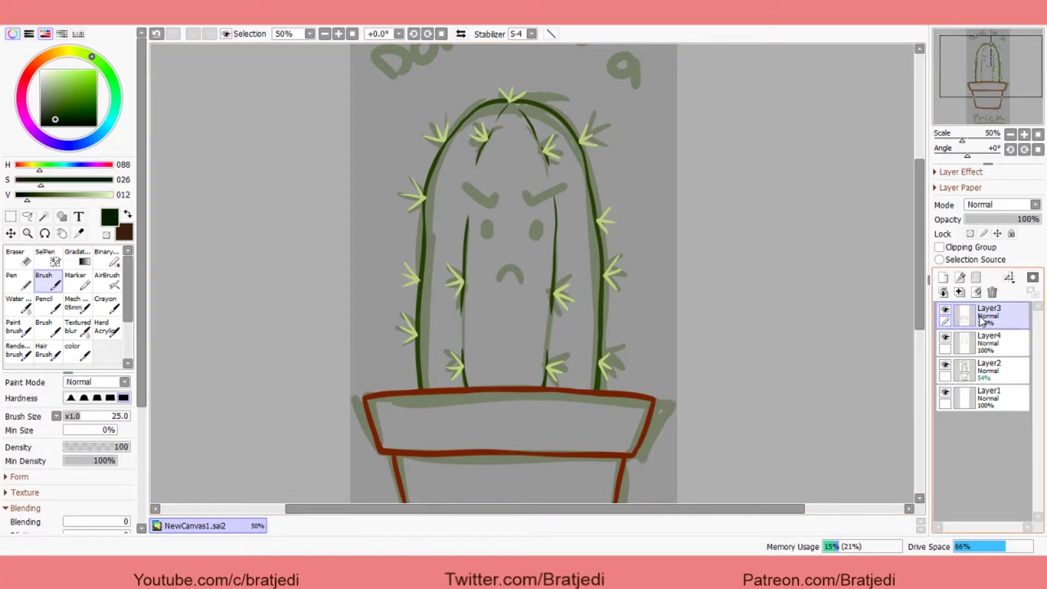
left_click_drag(463, 183, 493, 208)
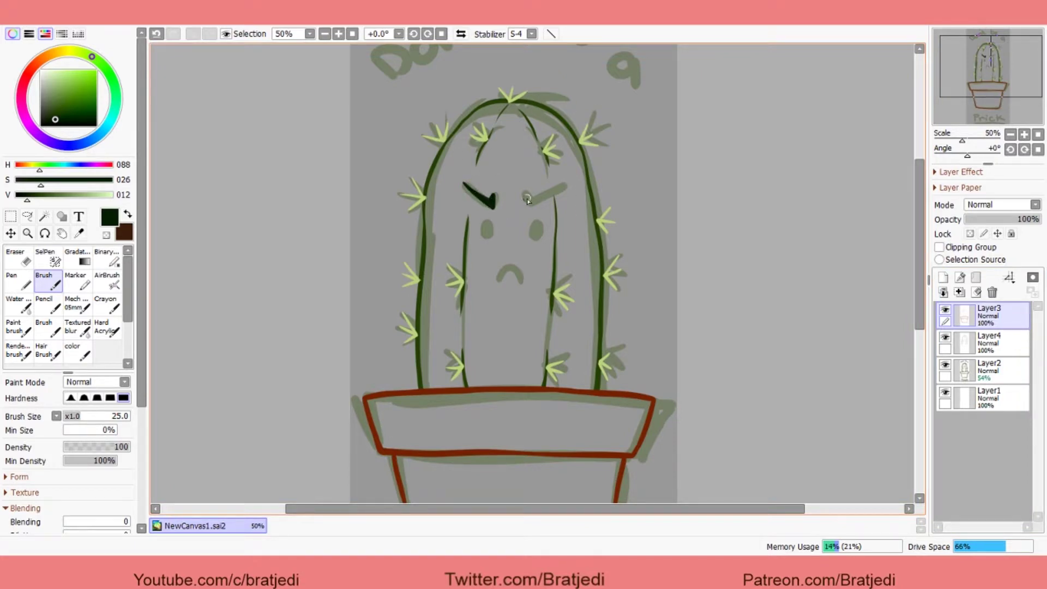
left_click_drag(532, 205, 566, 187)
left_click_drag(564, 188, 529, 202)
key("e")
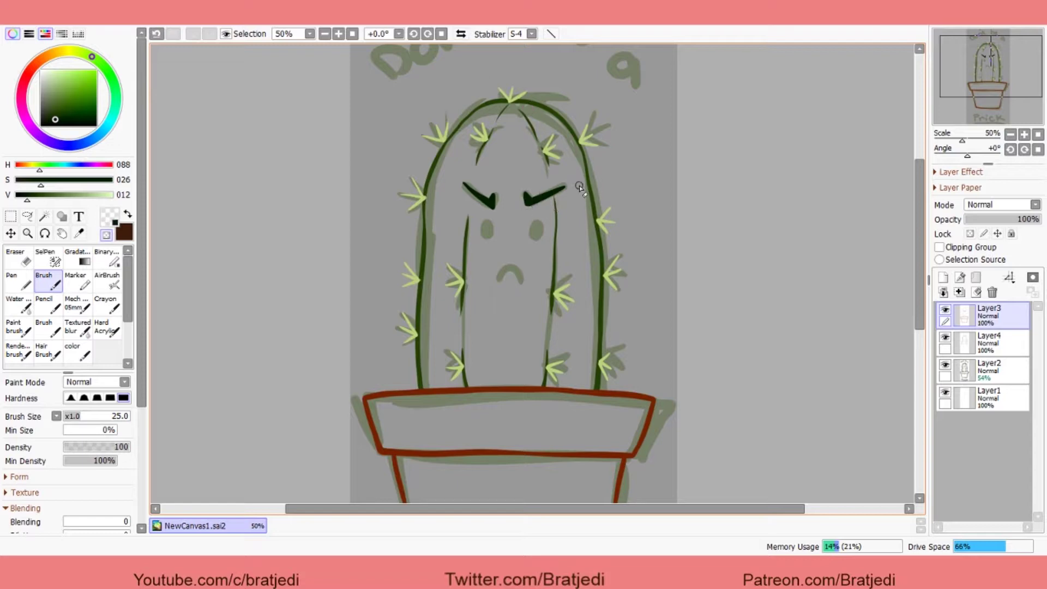
left_click_drag(529, 211, 578, 185)
key("e")
Fill in the two oval eyes and draw the frowning mouth with small ticks at its ends in dark green.
left_click_drag(490, 221, 484, 237)
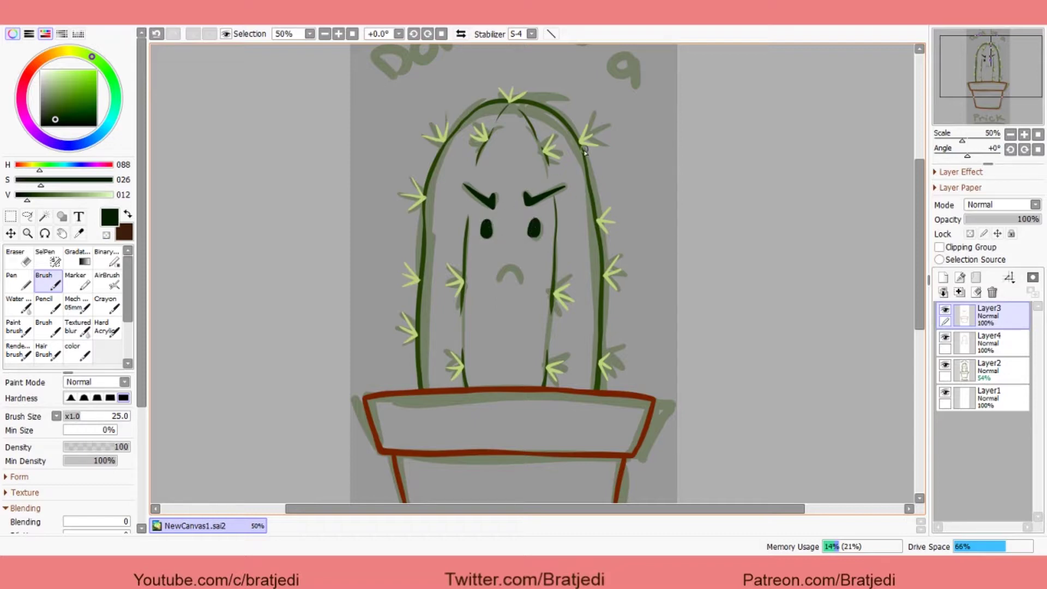
mouse_move(498, 280)
left_mouse_down()
mouse_move(508, 266)
mouse_move(523, 283)
left_mouse_up()
key("ctrl+z")
Select the cactus's right eye on Layer3, nudge it slightly to align with the left eye and deselect it.
left_click(11, 234)
left_click(27, 217)
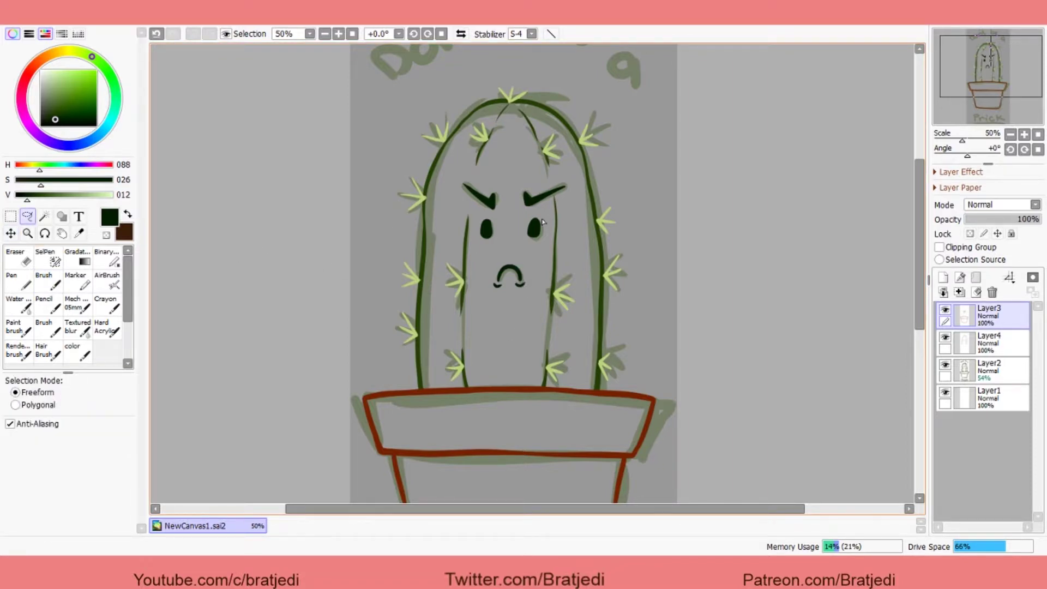
left_click_drag(542, 221, 542, 241)
key("ctrl+t")
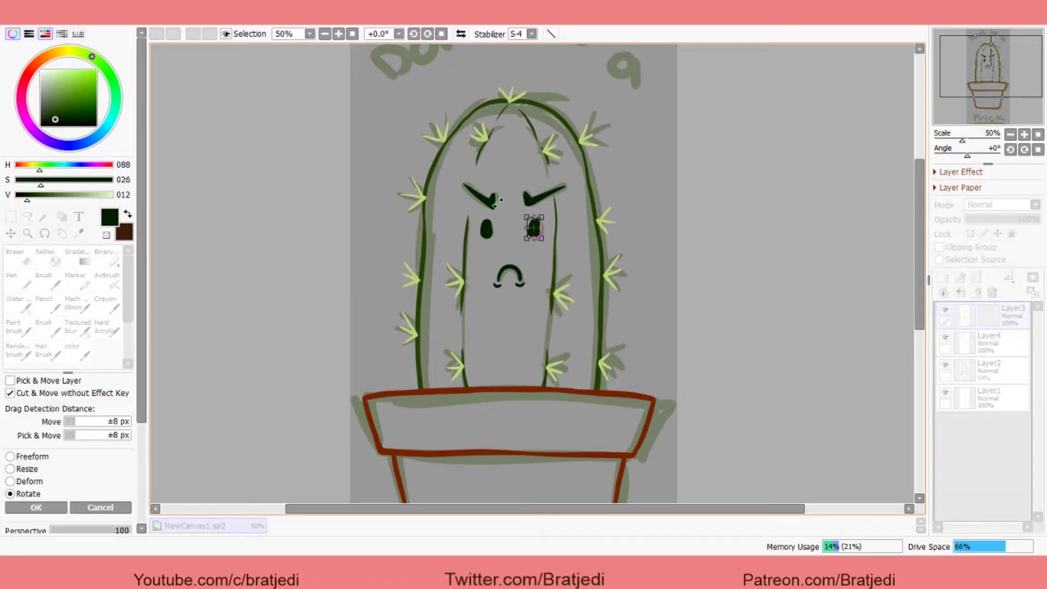
key("Return")
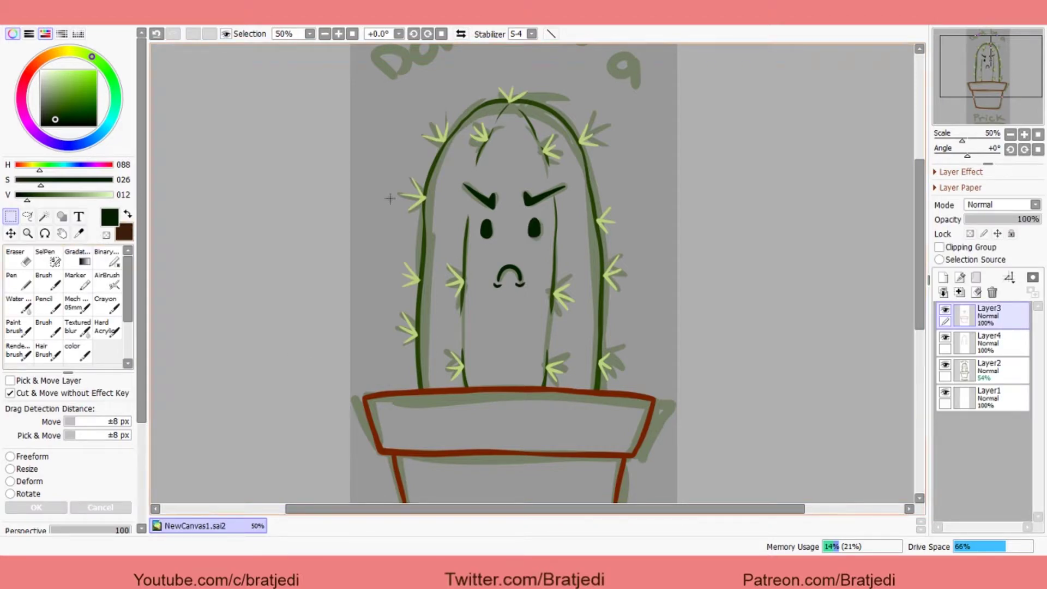
left_click_drag(513, 218, 547, 242)
key("ctrl+Down")
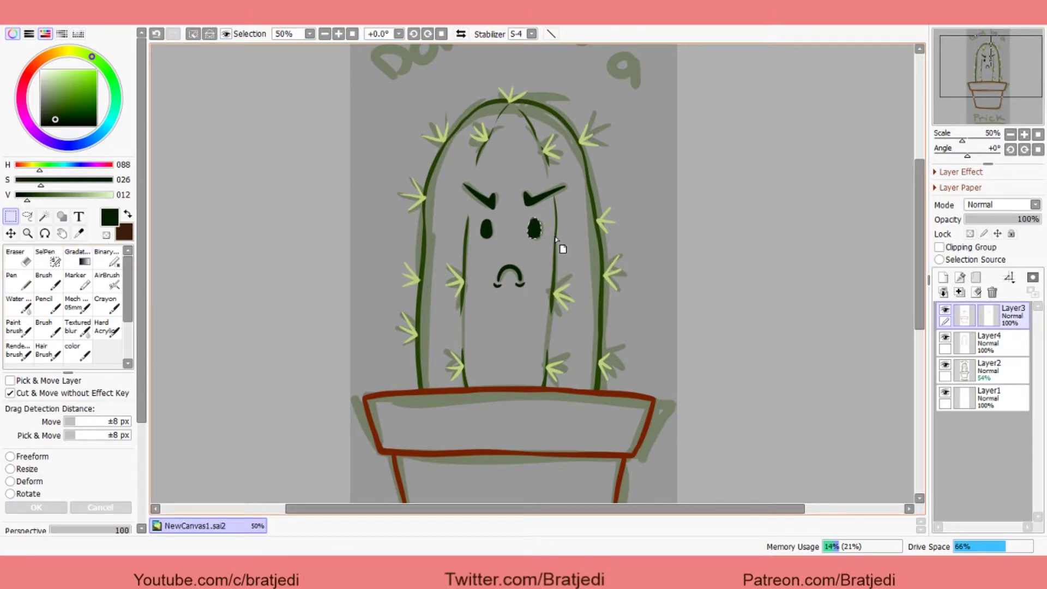
key("ctrl+d")
Move the mouth up towards the eyes and lower both eyebrows so they sit closer above the eyes.
mouse_move(487, 253)
left_mouse_down()
mouse_move(531, 303)
mouse_move(515, 272)
left_mouse_up()
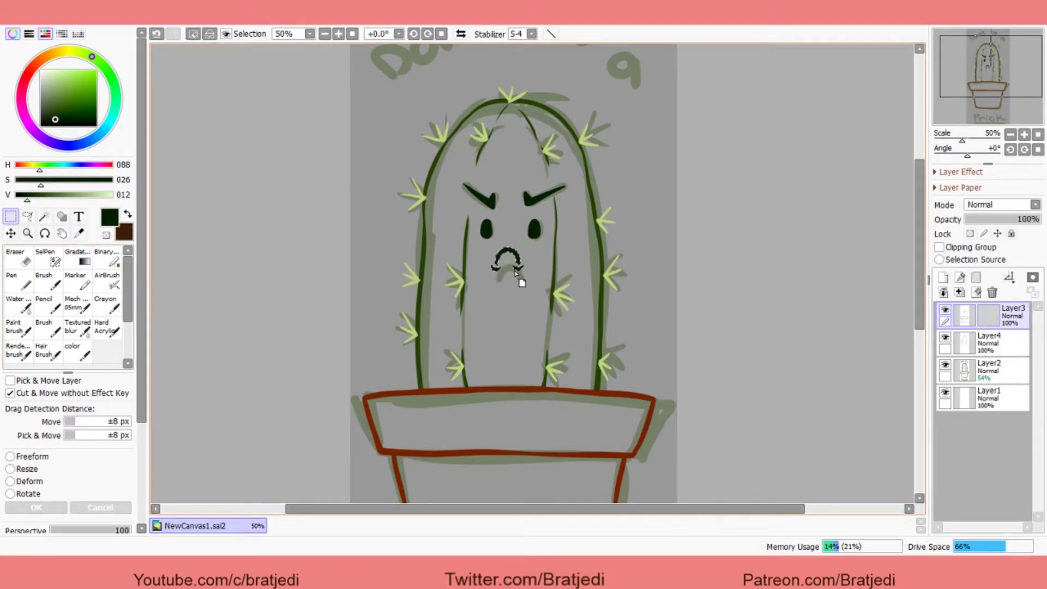
key("ctrl+d")
left_click_drag(458, 175, 529, 206)
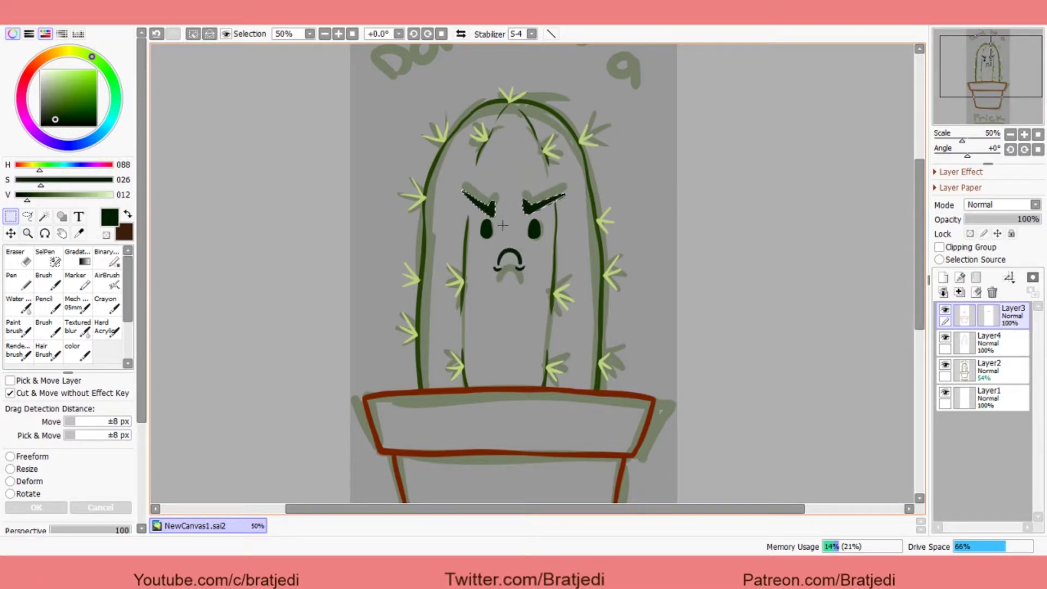
key("ctrl+d")
left_click_drag(457, 183, 489, 211)
key("ctrl+z")
key("ctrl+z")
key("ctrl+z")
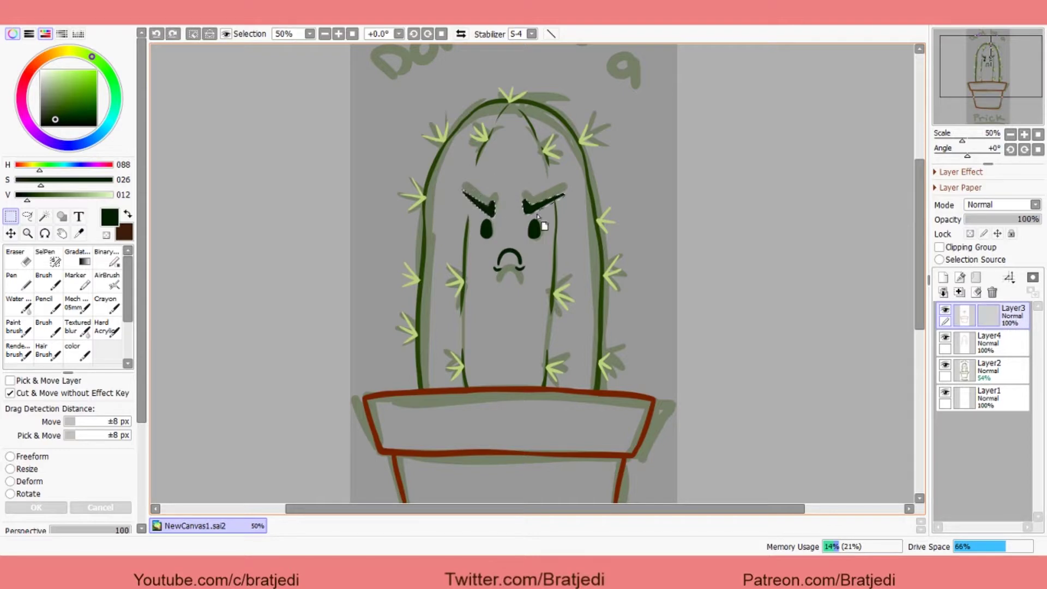
key("ctrl+z")
Cut and paste the eyebrows onto a new layer, shift them closer together and merge that layer down into Layer3.
key("ctrl+x")
key("ctrl+v")
mouse_move(454, 175)
left_mouse_down()
mouse_move(510, 211)
mouse_move(550, 202)
mouse_move(546, 211)
left_mouse_up()
key("ctrl+d")
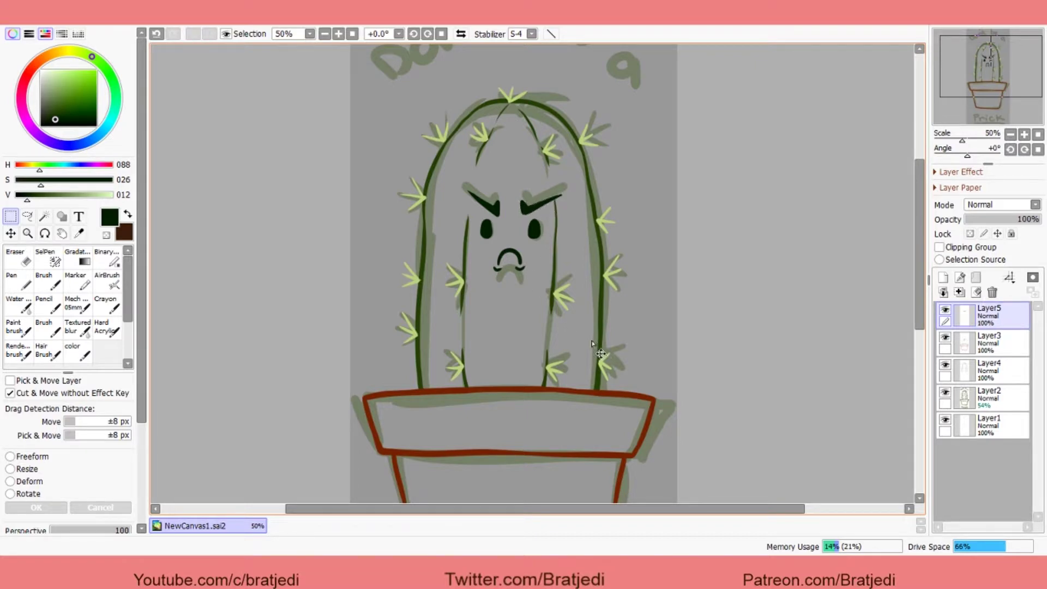
key("ctrl+e")
Move the mouth slightly down from the eyes and hide the sketch on Layer2.
mouse_move(492, 244)
left_mouse_down()
mouse_move(531, 283)
mouse_move(510, 275)
left_mouse_up()
key("ctrl+d")
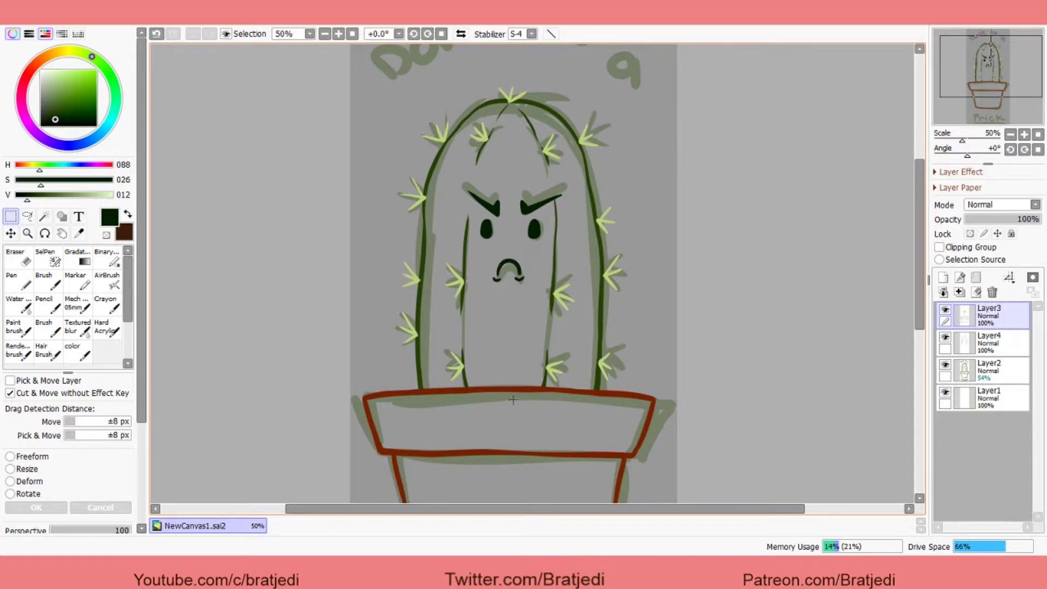
left_click(945, 364)
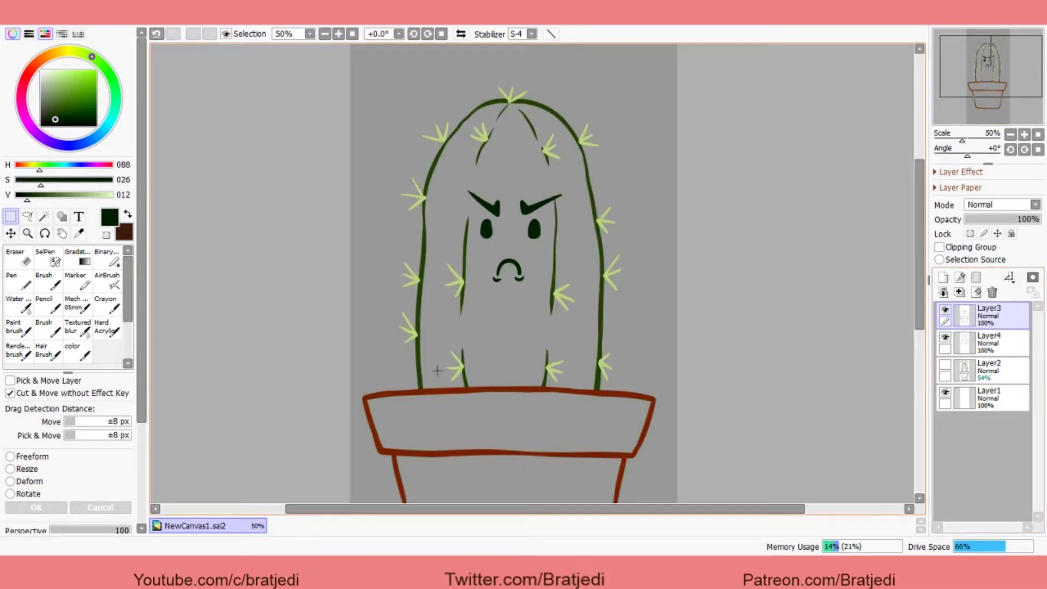
Pick a light green (H 88, S 46, V 84) and merge the Layer3 line work into Layer4.
left_click(21, 280)
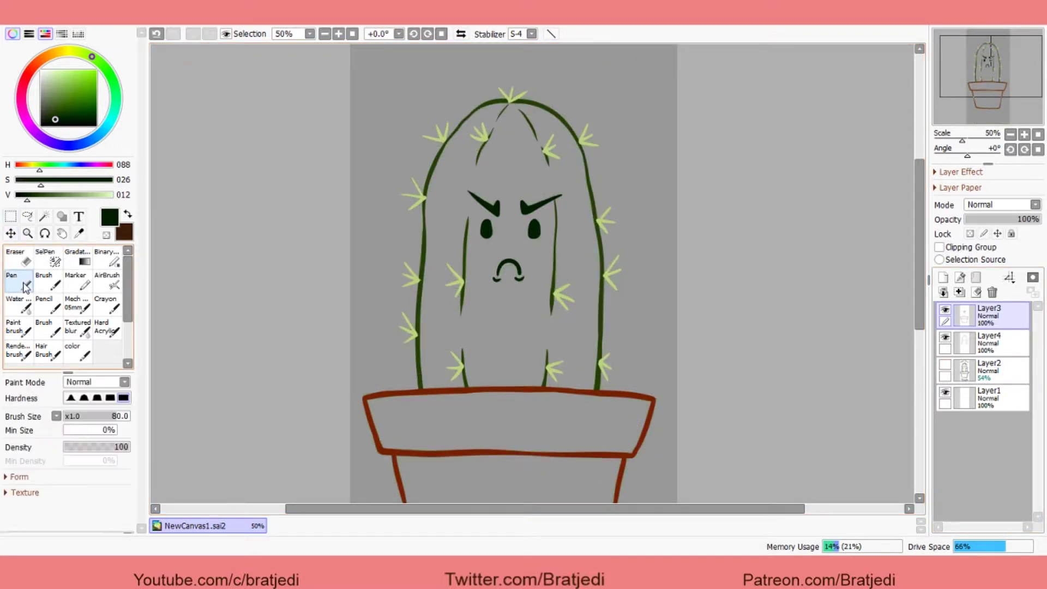
left_click(45, 281)
left_click_drag(75, 109, 66, 80)
left_click(45, 216)
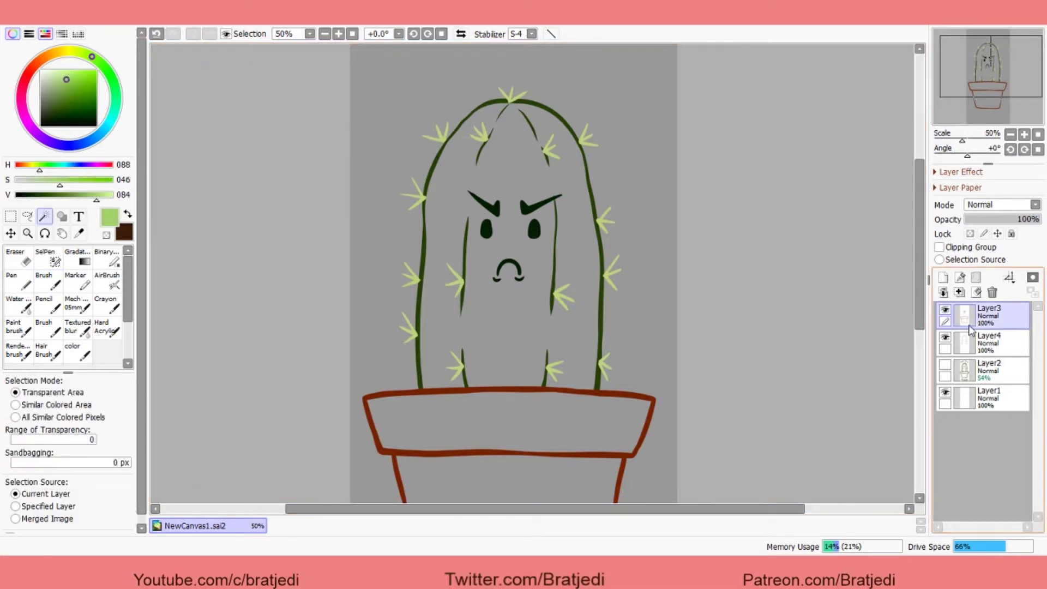
key("ctrl+e")
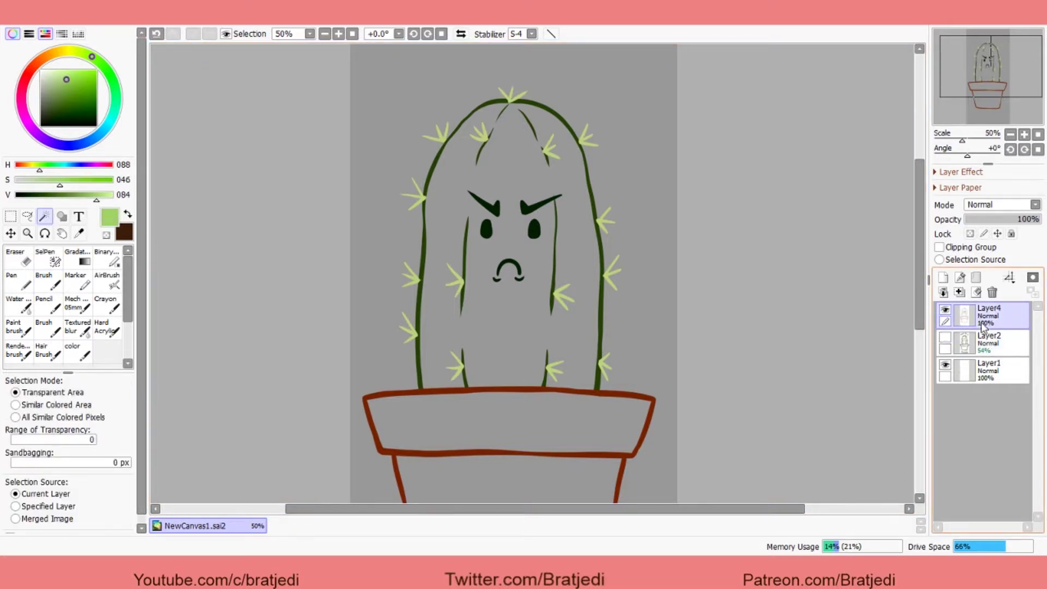
Select the cactus's interior by its transparent area on Layer4 and add a new layer above Layer2.
left_click(484, 269)
left_click(989, 342)
left_click(943, 277)
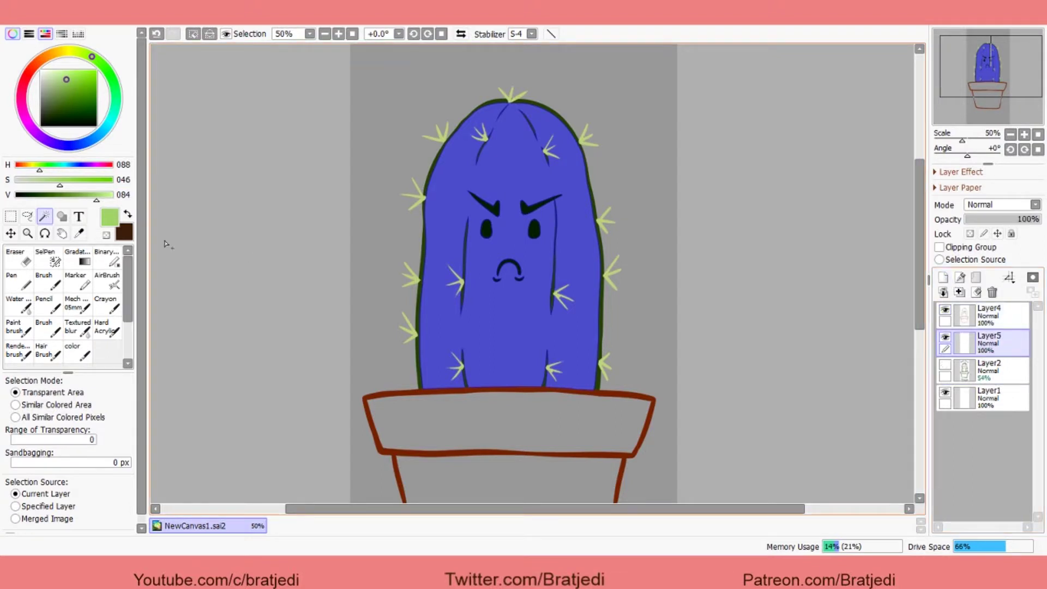
Paint the inner spines, rib lines and face into the selection with SelPen, and fill it with light green on Layer5.
left_click(45, 256)
mouse_move(510, 107)
left_mouse_down()
mouse_move(473, 171)
mouse_move(505, 116)
mouse_move(467, 148)
mouse_move(519, 109)
mouse_move(549, 161)
mouse_move(548, 131)
left_mouse_up()
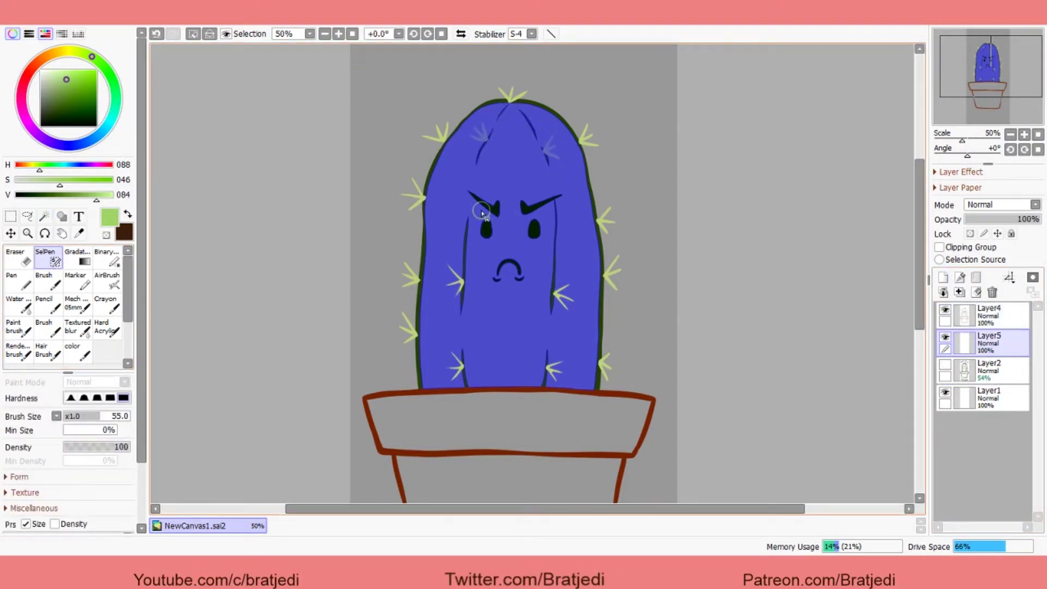
mouse_move(456, 294)
left_mouse_down()
mouse_move(447, 276)
mouse_move(495, 295)
mouse_move(494, 198)
left_mouse_up()
left_click(523, 99)
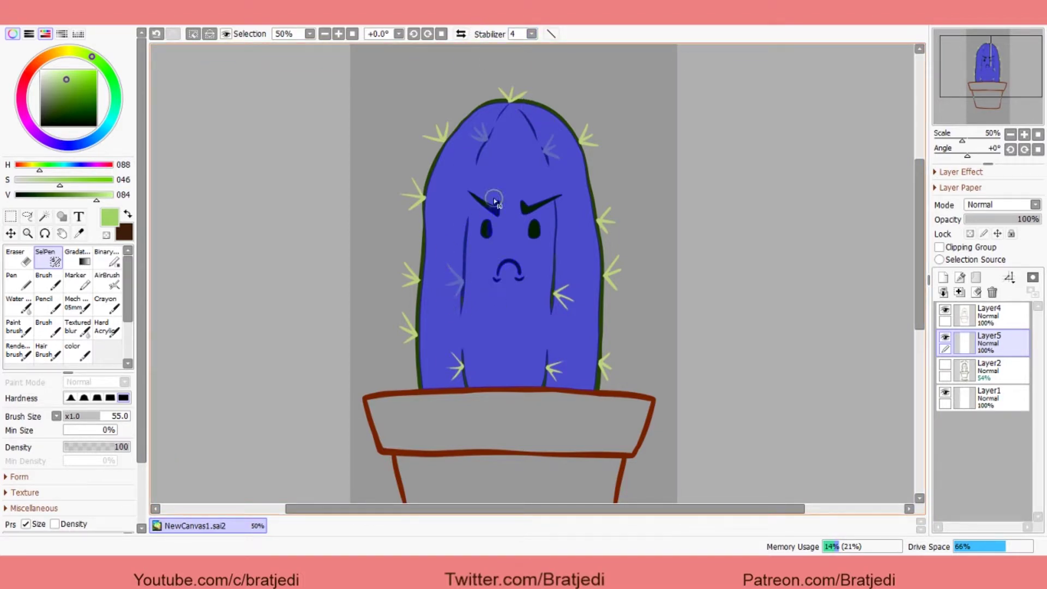
left_click_drag(558, 290, 570, 306)
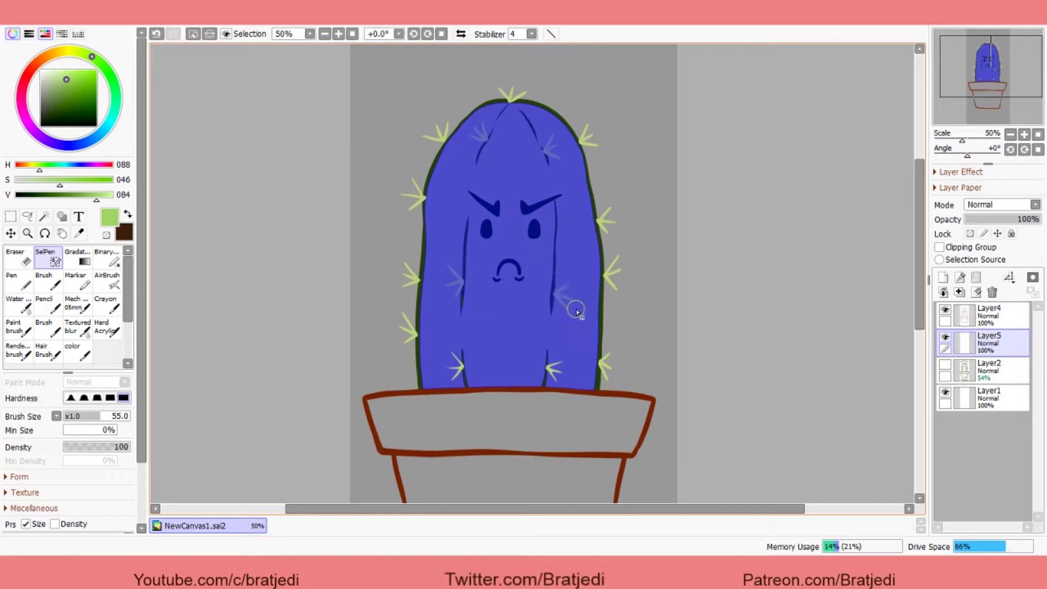
mouse_move(461, 357)
left_mouse_down()
mouse_move(452, 382)
mouse_move(465, 378)
left_mouse_up()
mouse_move(548, 361)
left_mouse_down()
mouse_move(561, 376)
mouse_move(544, 385)
left_mouse_up()
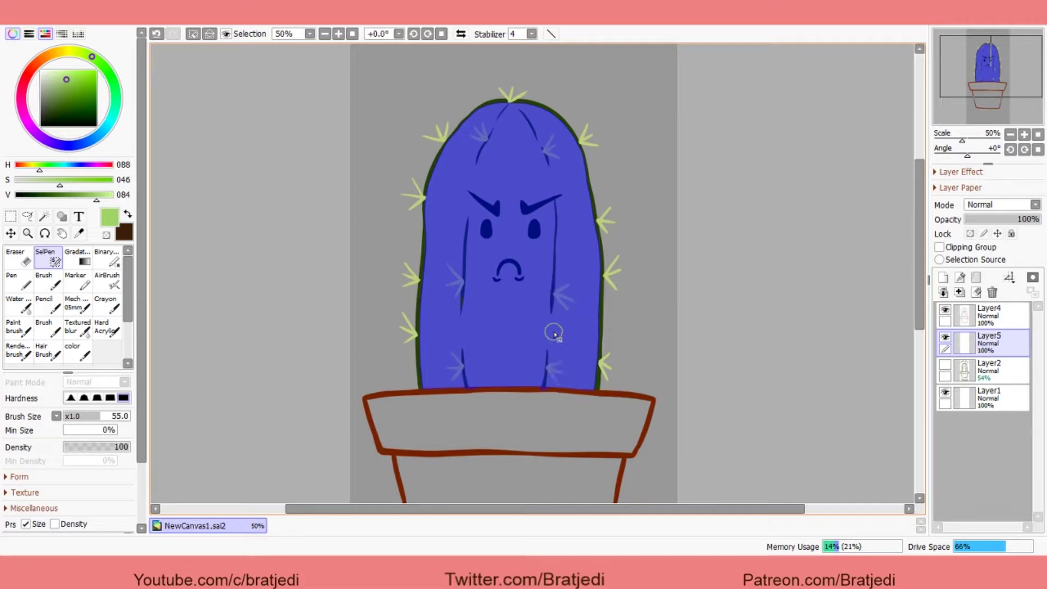
key("ctrl+f")
key("ctrl+d")
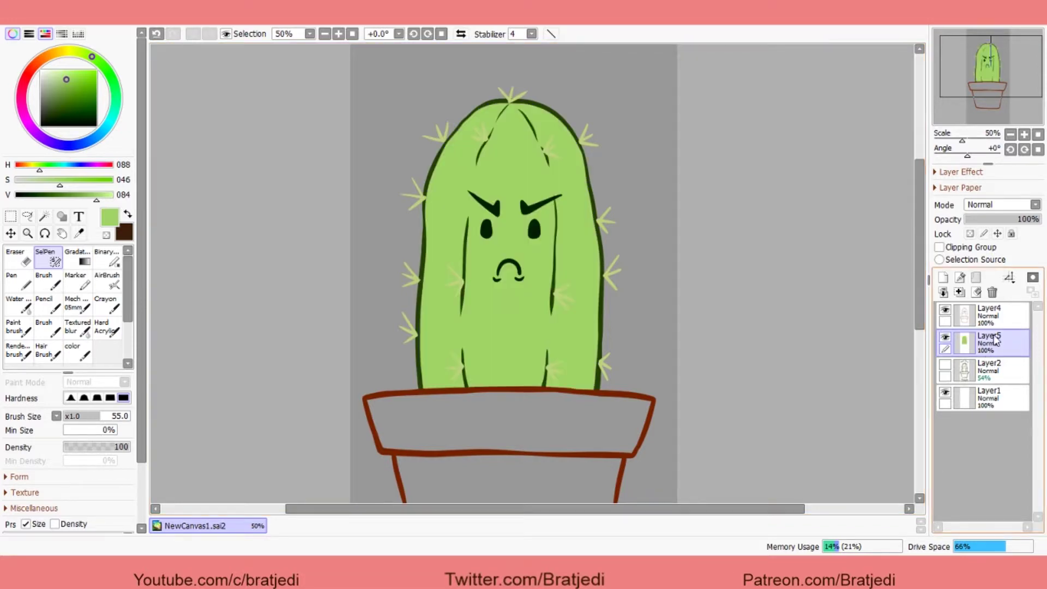
Lock Layer5's transparent pixels and refill the cactus with a darker yellowish green at hue 75.
left_click_drag(87, 57, 81, 54)
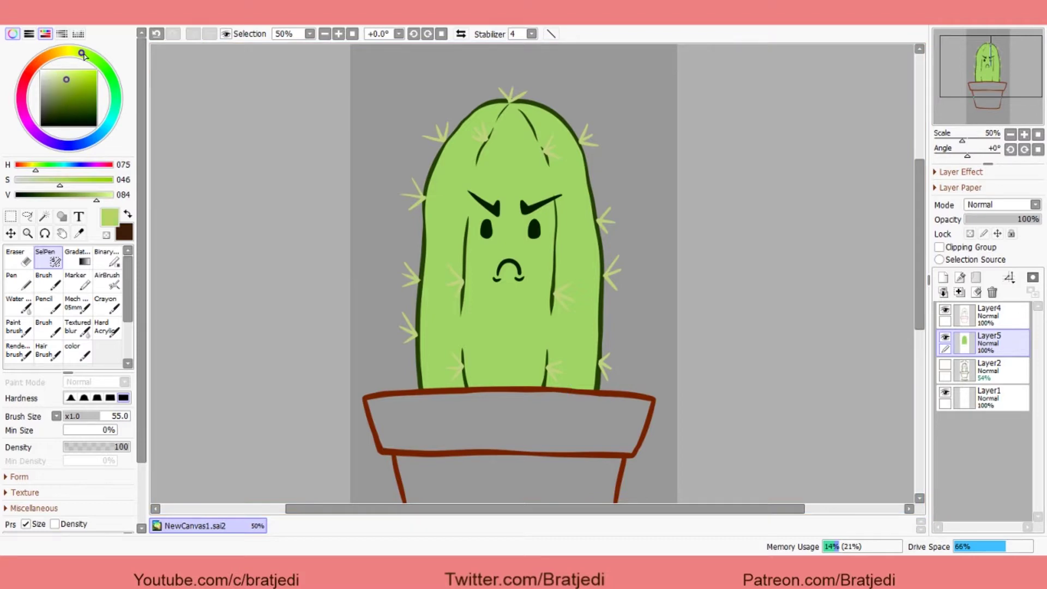
left_click(970, 234)
left_click(79, 86)
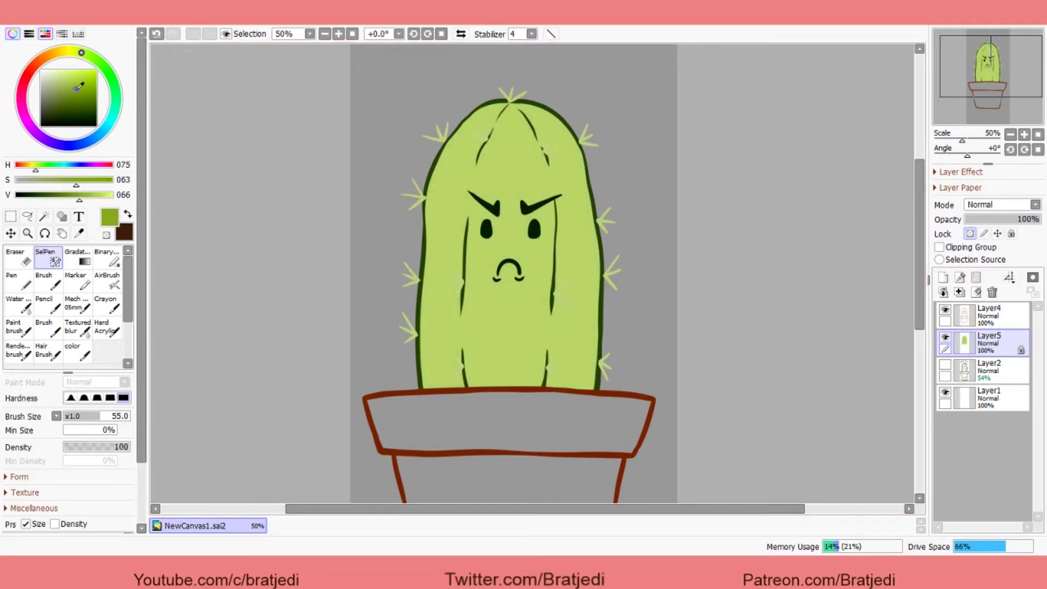
left_click(77, 93)
key("ctrl+f")
left_click(80, 87)
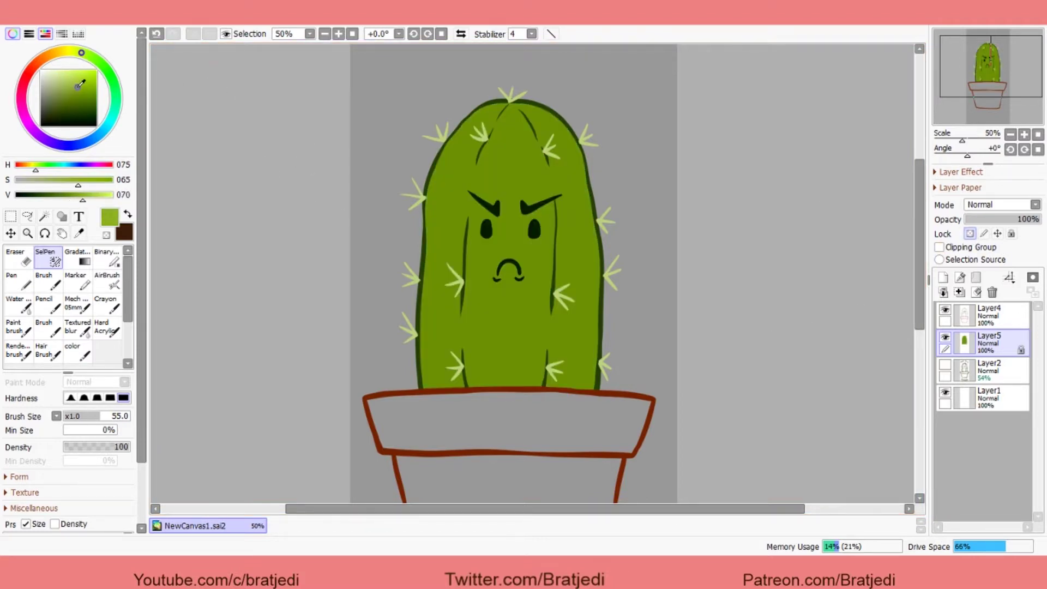
key("ctrl+f")
key("ctrl+z")
Refill the cactus with a brighter, more saturated green (H 75, S 77, V 72).
left_click(82, 82)
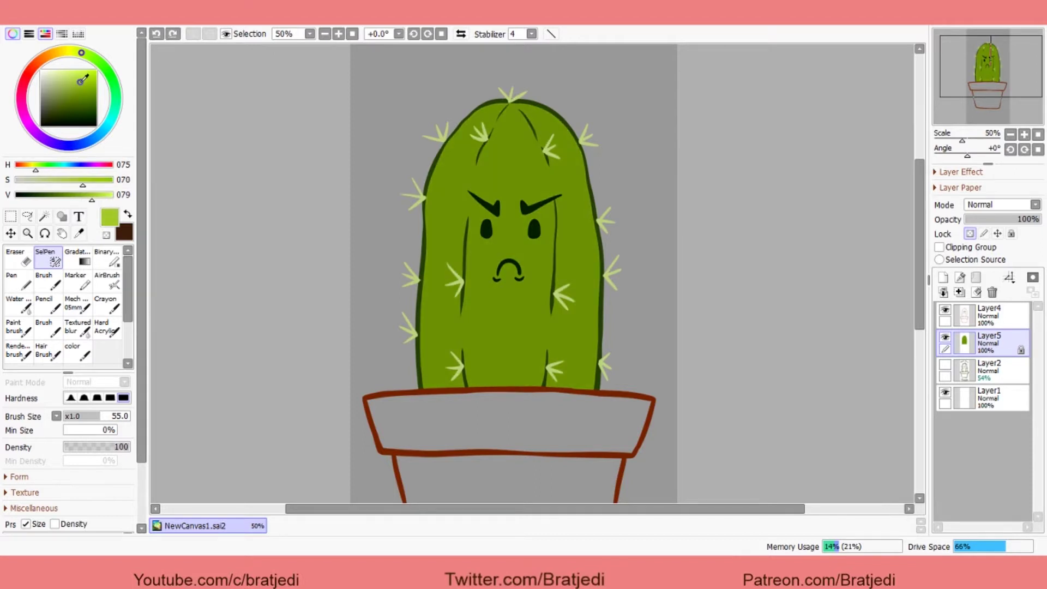
key("ctrl+f")
left_click_drag(82, 81, 84, 86)
key("ctrl+f")
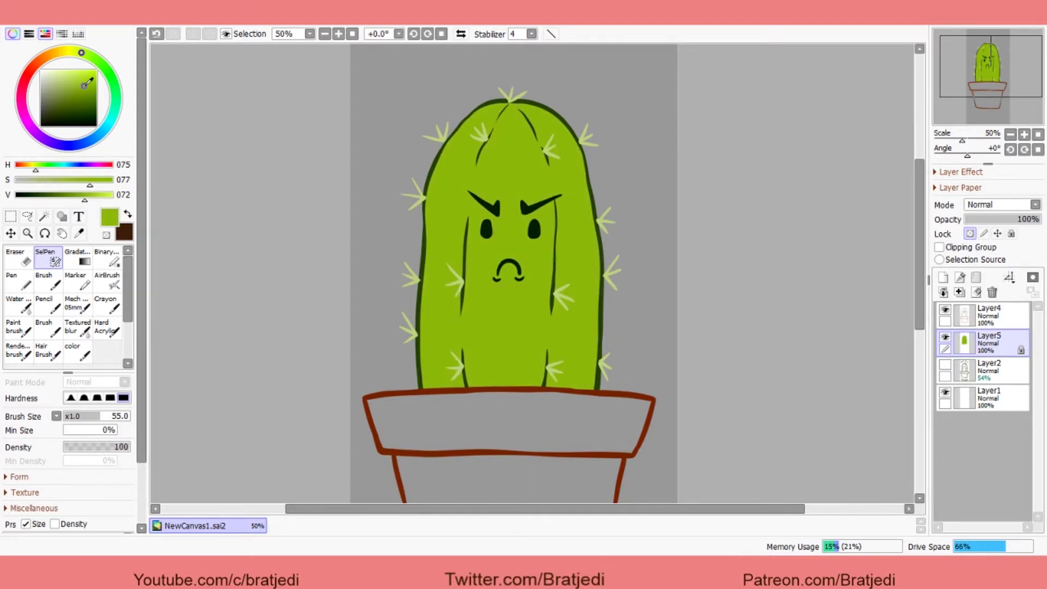
Add a new layer above Layer4 and dot pale yellow highlights (H 65, S 27, V 94) in both eyes with the Brush.
key("b")
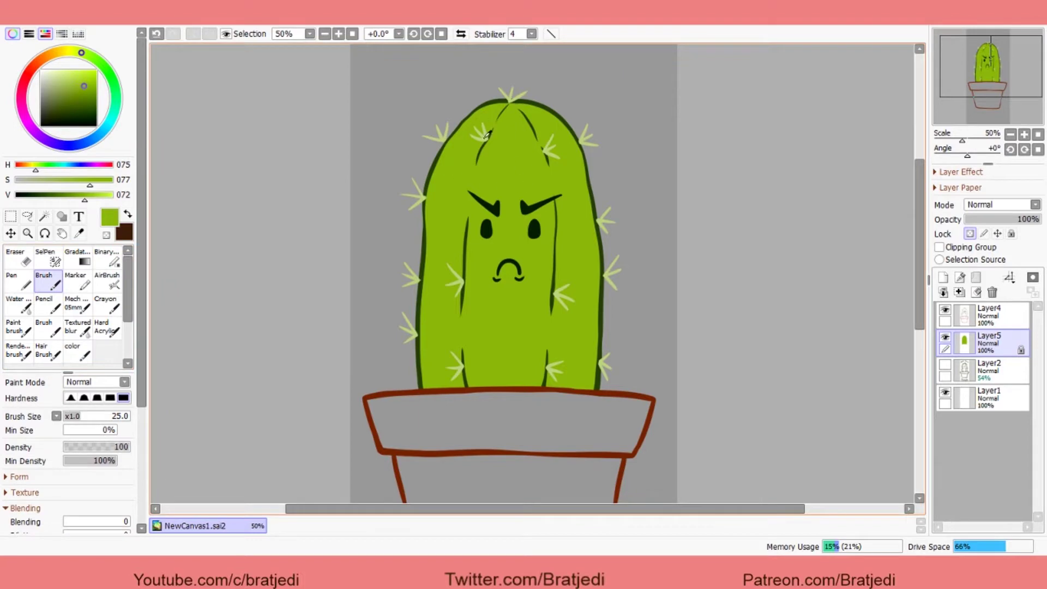
left_click(487, 134, "alt")
left_click(987, 315)
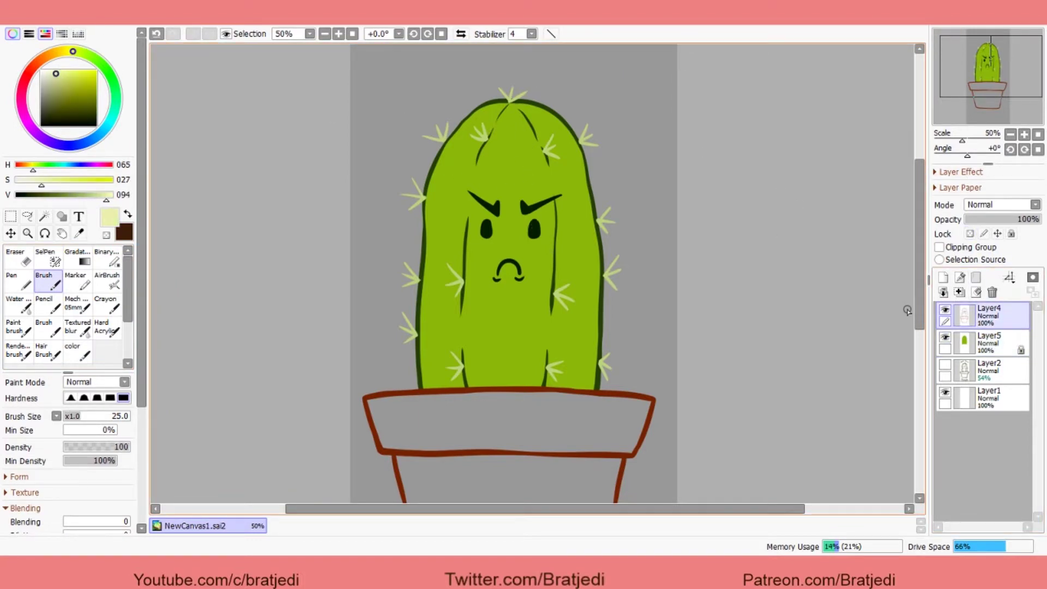
key("ctrl+z")
left_click(944, 278)
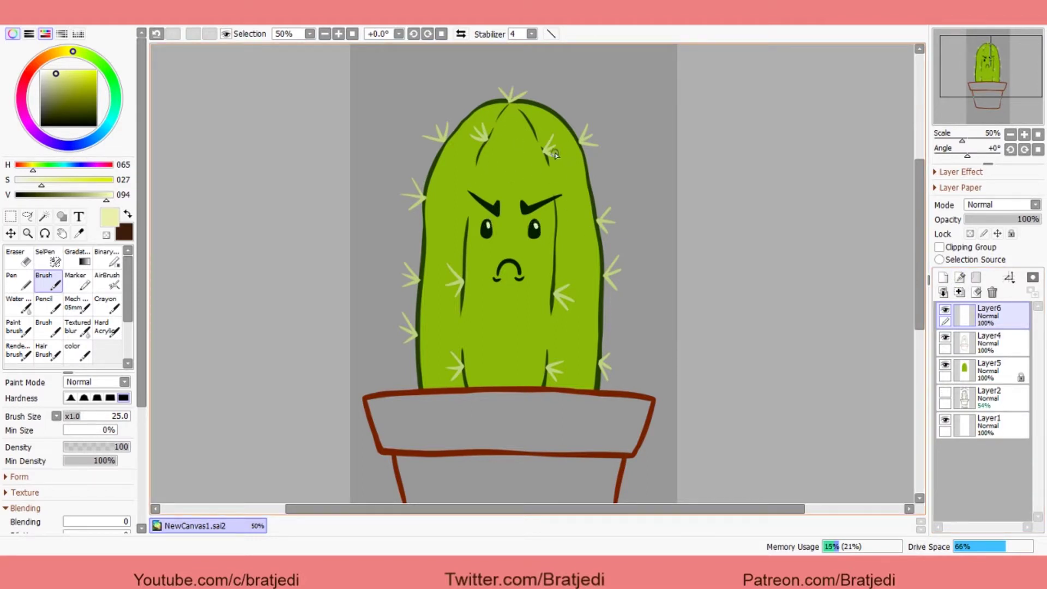
Redo the small pale highlight in the left eye, comparing the face with and without it and keeping it.
key("ctrl+z")
left_click(488, 225)
key("ctrl+z")
left_click(489, 225)
key("ctrl+z")
left_click(489, 225)
key("ctrl+z")
key("ctrl+y")
key("ctrl+z")
key("ctrl+y")
key("ctrl+z")
key("ctrl+y")
Sample the pot outline's reddish brown and lighten it to a terracotta (H 17, S 53, V 68) for the pot fill.
left_click_drag(529, 352, 523, 240, "space")
right_click(472, 339)
left_click(73, 91)
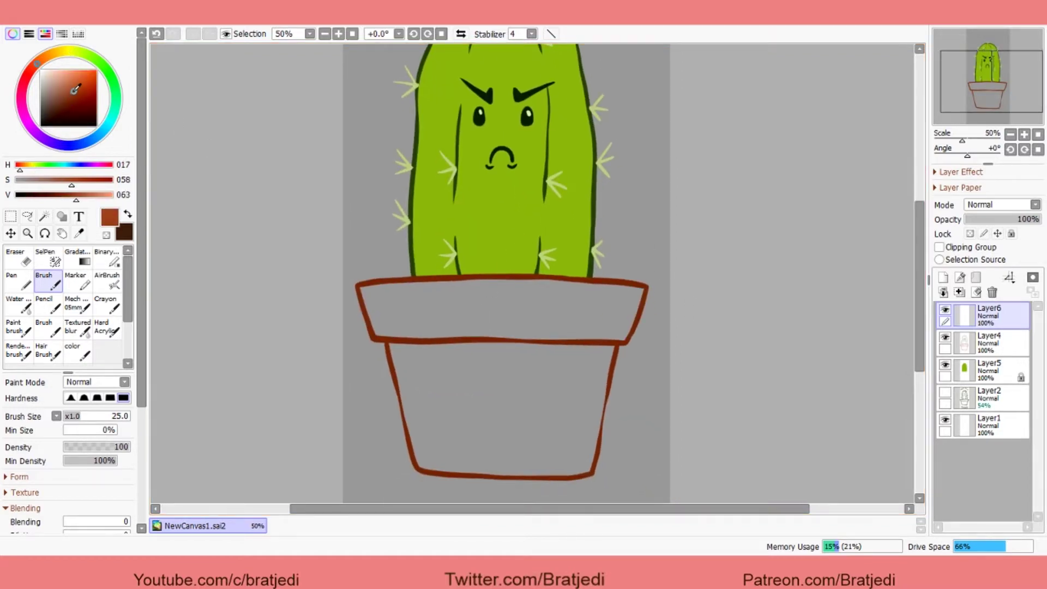
left_click(70, 88)
left_click(44, 217)
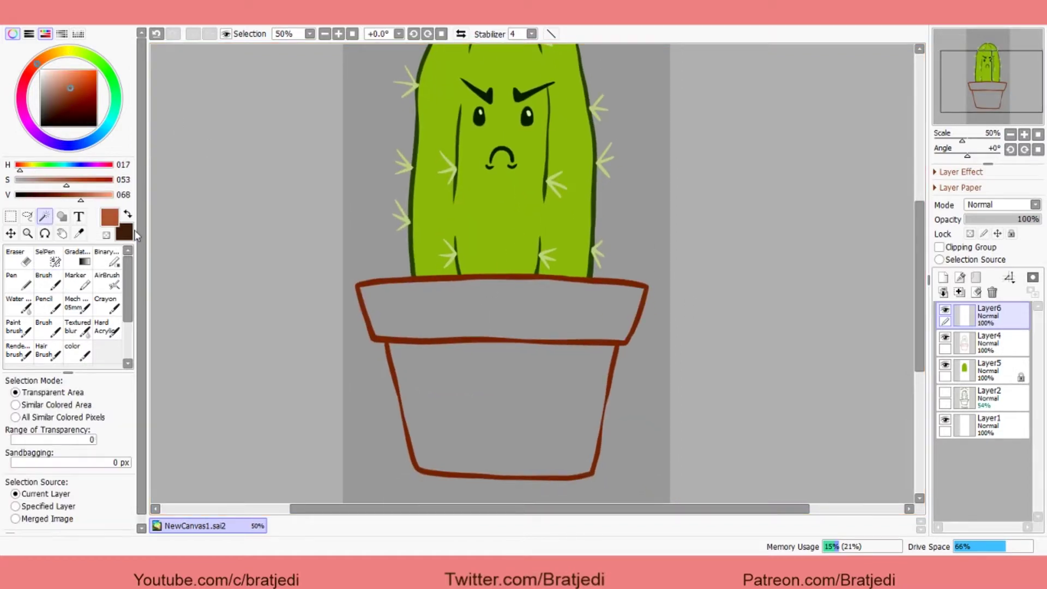
Merge the eye highlights into Layer4 and select the interiors of the pot's rim and body with the Magic Wand.
left_click(579, 324)
key("ctrl+z")
left_click(993, 292)
left_click(527, 322)
left_click(512, 372)
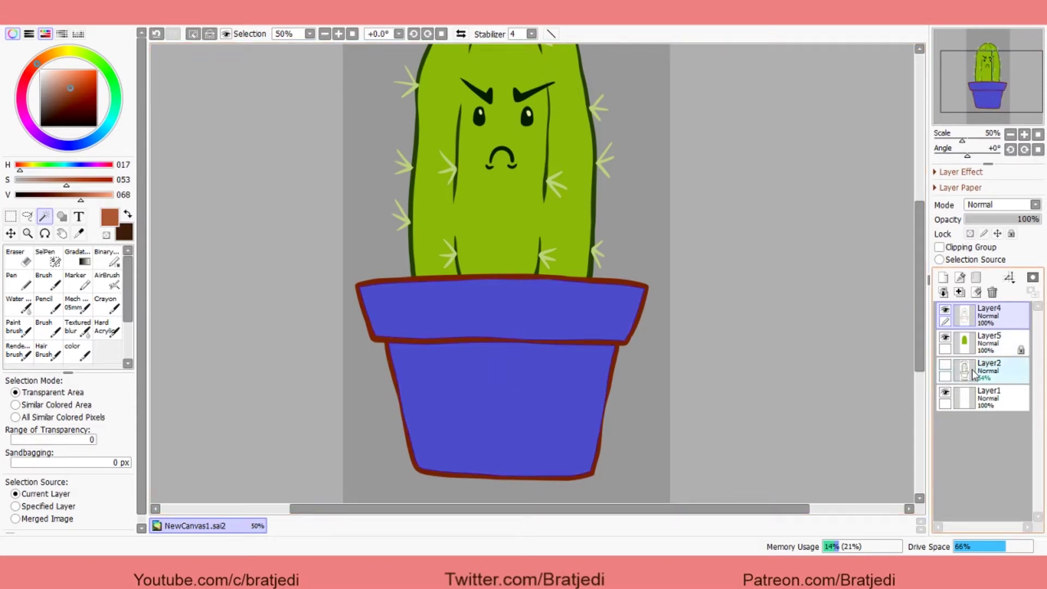
Add a new layer above Layer2, fill the selected pot areas with terracotta and clear the selection.
left_click(974, 375)
left_click(943, 277)
key("ctrl+f")
key("ctrl+d")
left_click(353, 34)
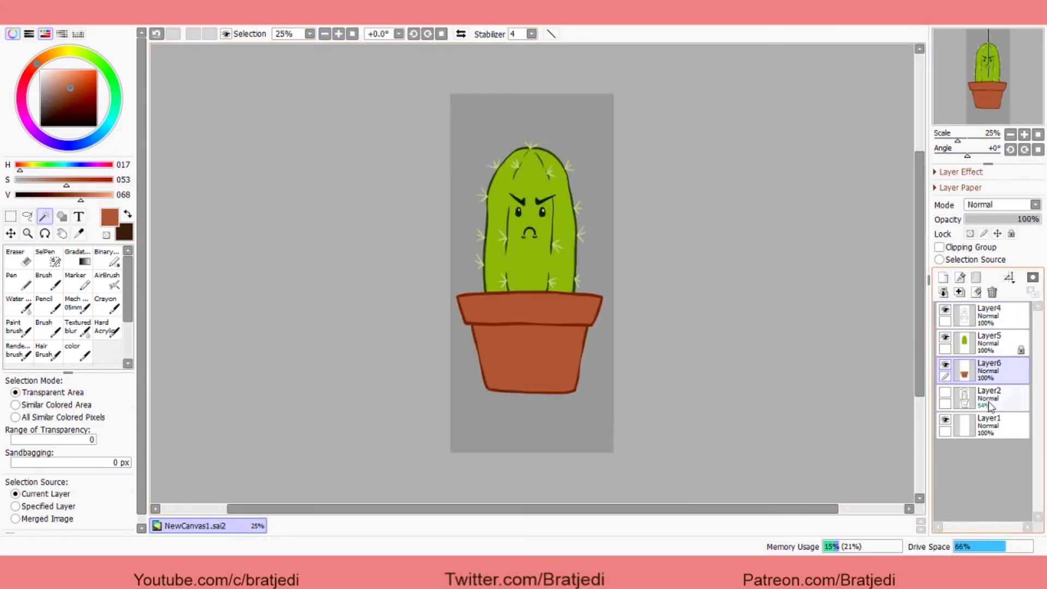
Select the mouth on Layer4 with the rectangular marquee, adjust it with a Deform transform and clear the selection.
left_click(1001, 342)
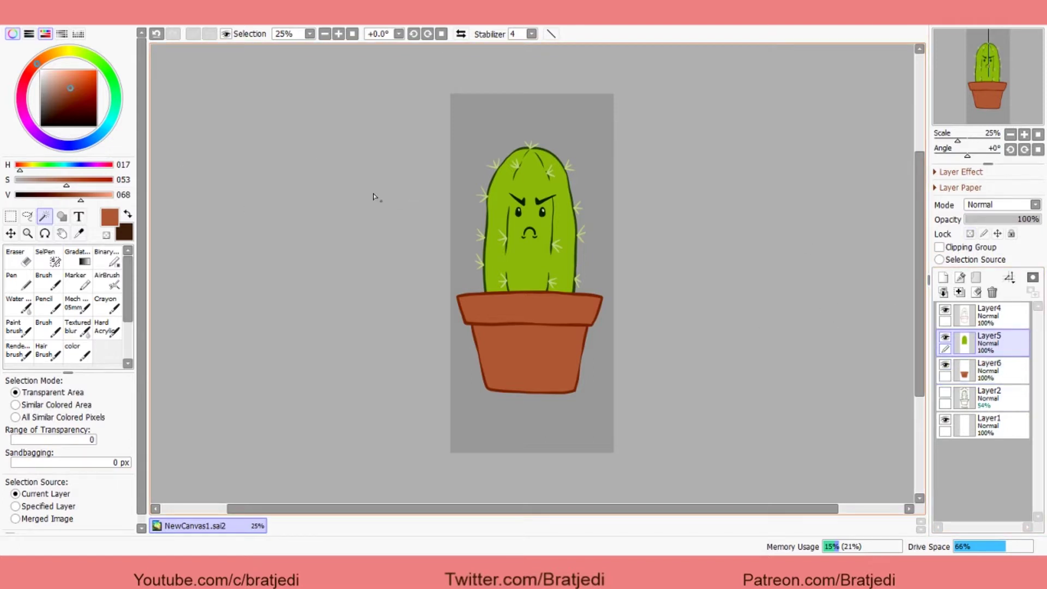
left_click_drag(531, 237, 581, 300)
left_click(11, 217)
scroll(772, 327, "down", 1)
left_click(997, 316)
left_click(9, 481)
left_click(39, 508)
key("ctrl+d")
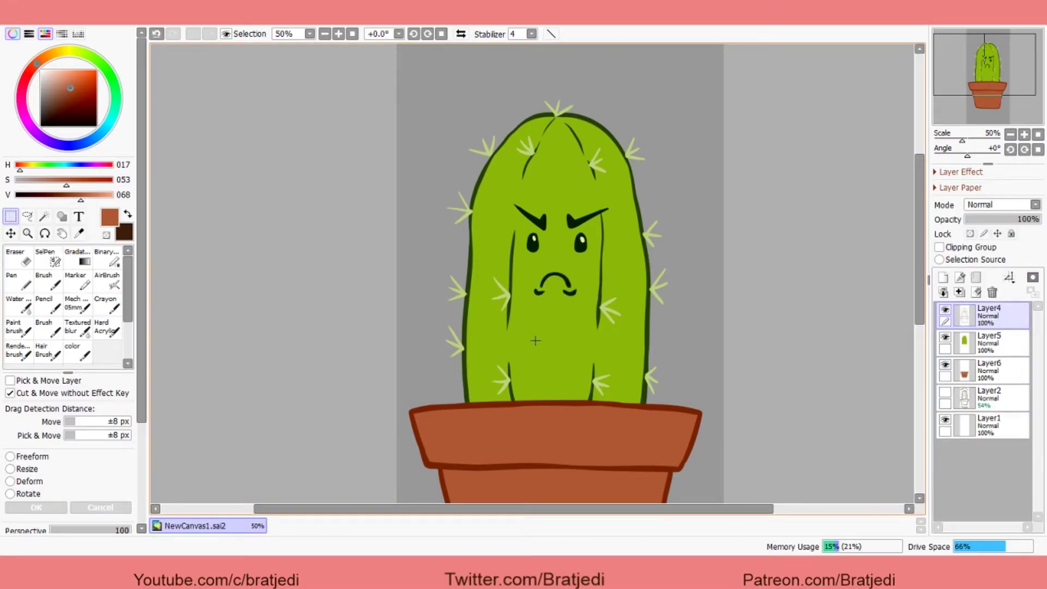
Erase the small curved marks below both corners of the mouth on Layer4.
key("e")
mouse_move(538, 312)
left_mouse_down("ctrl+alt")
mouse_move(524, 302)
mouse_move(545, 294)
left_mouse_up("ctrl+alt")
left_click_drag(564, 294, 568, 295)
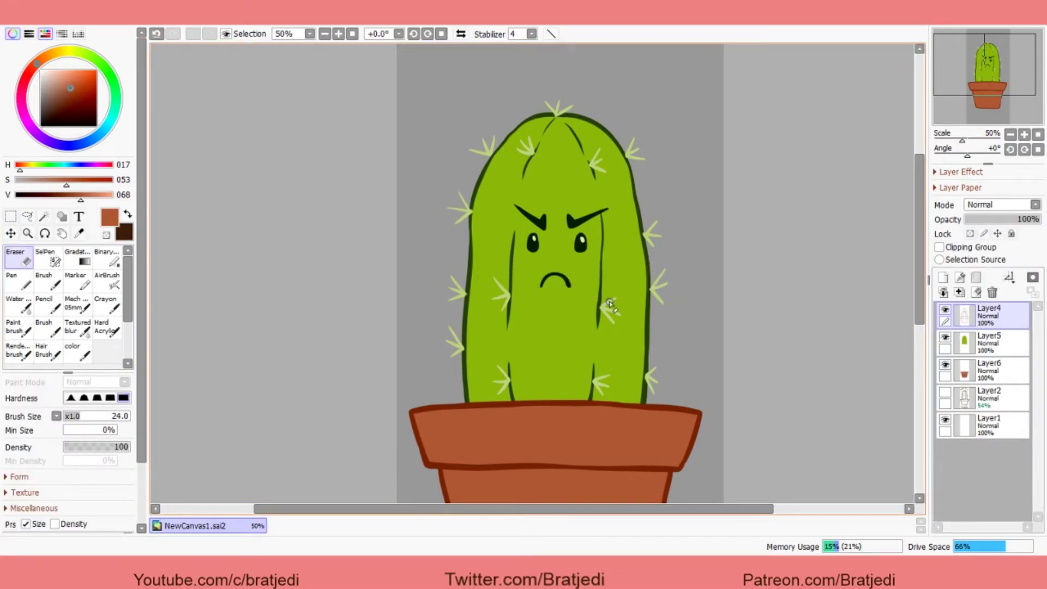
Sample the eye's dark green and redraw finer marks below the mouth corners with the Brush, undoing unwanted strokes.
key("m")
left_click(44, 287)
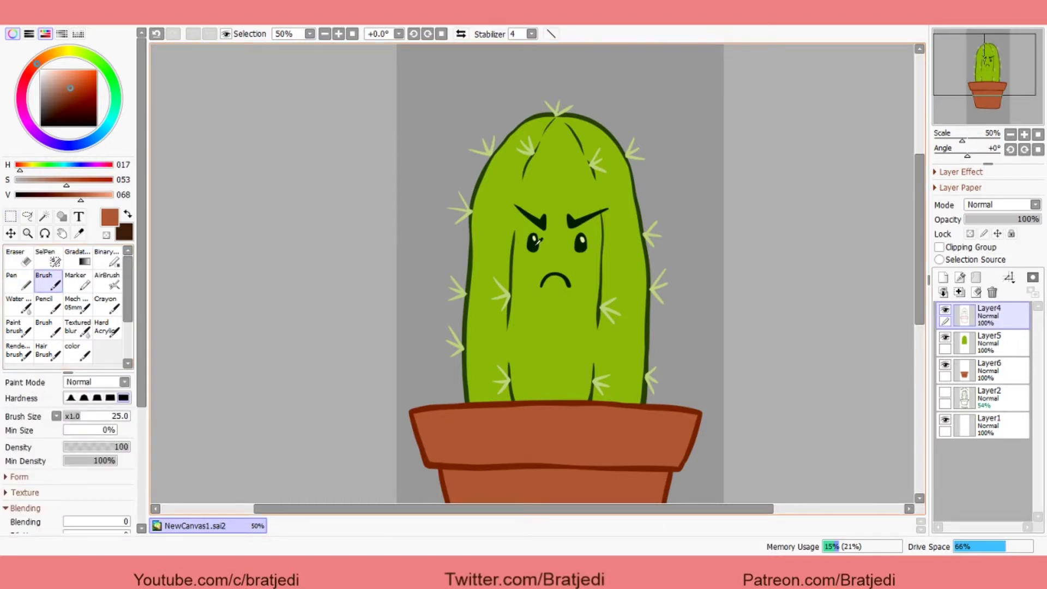
right_click(534, 239)
key("ctrl+z")
left_click_drag(537, 289, 573, 295)
key("ctrl+z")
key("ctrl+z")
key("ctrl+z")
key("ctrl+z")
key("ctrl+z")
key("ctrl+z")
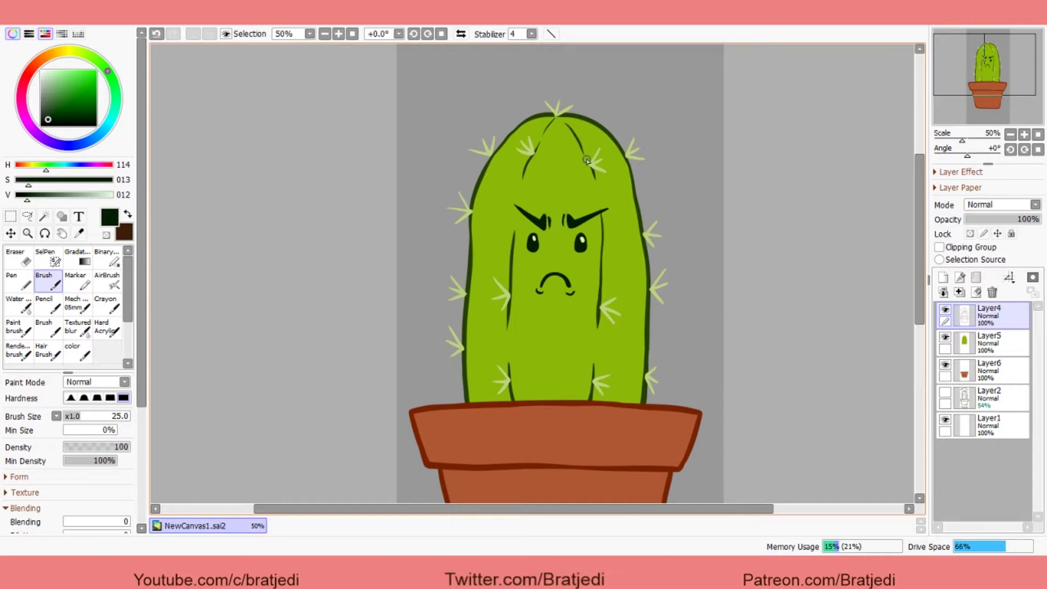
Undo the last strokes and redraw the short dark green frown line between the eyebrows.
key("ctrl+z")
key("ctrl+z")
left_click_drag(549, 215, 548, 225)
left_click(352, 34)
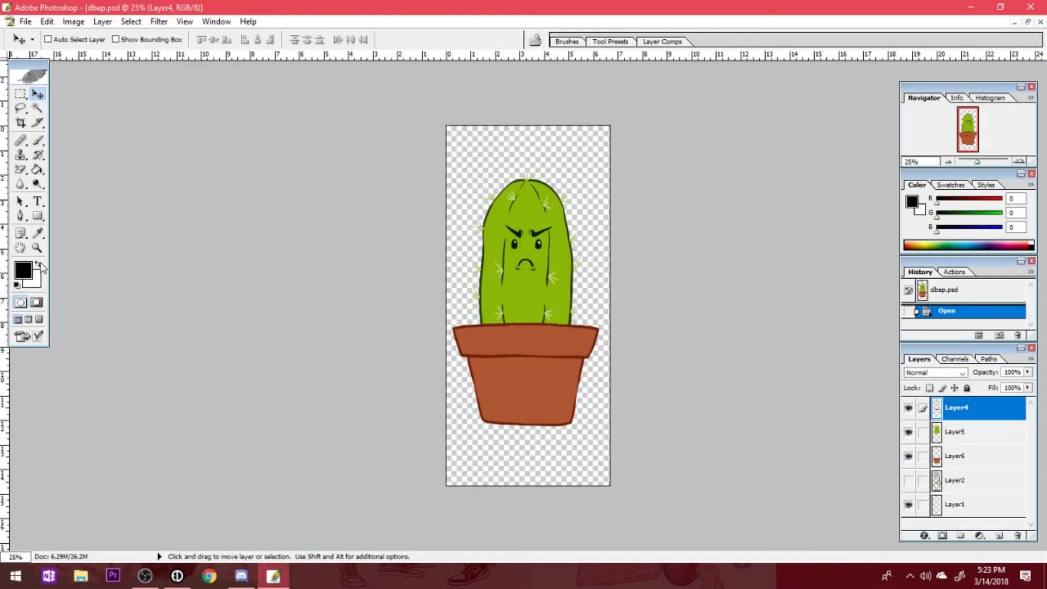
Add black "Don't be a" text above the cactus in AR DARLING at 50 pt.
left_click(39, 265)
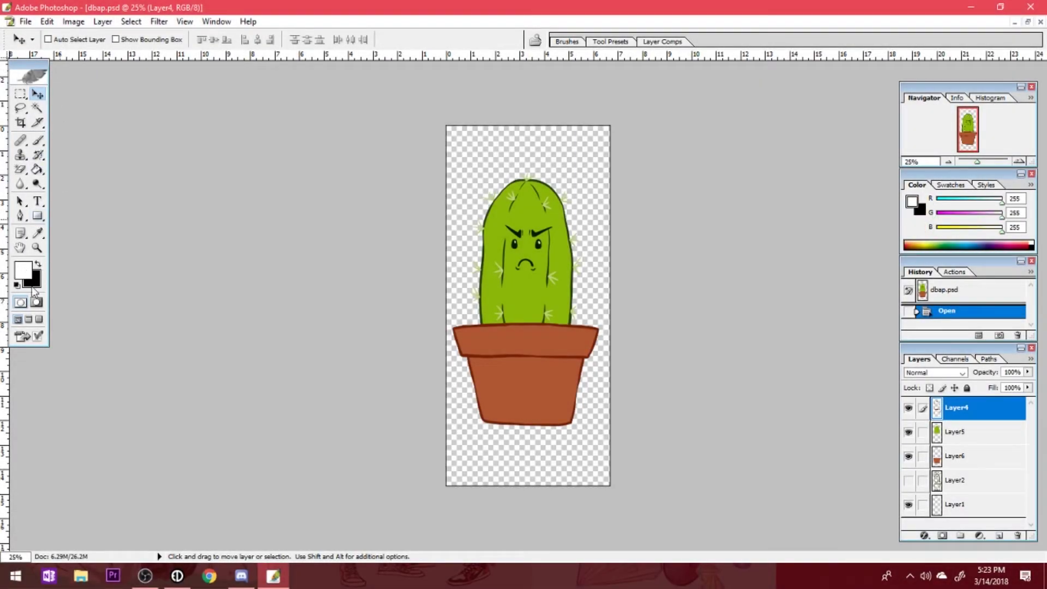
left_click(37, 202)
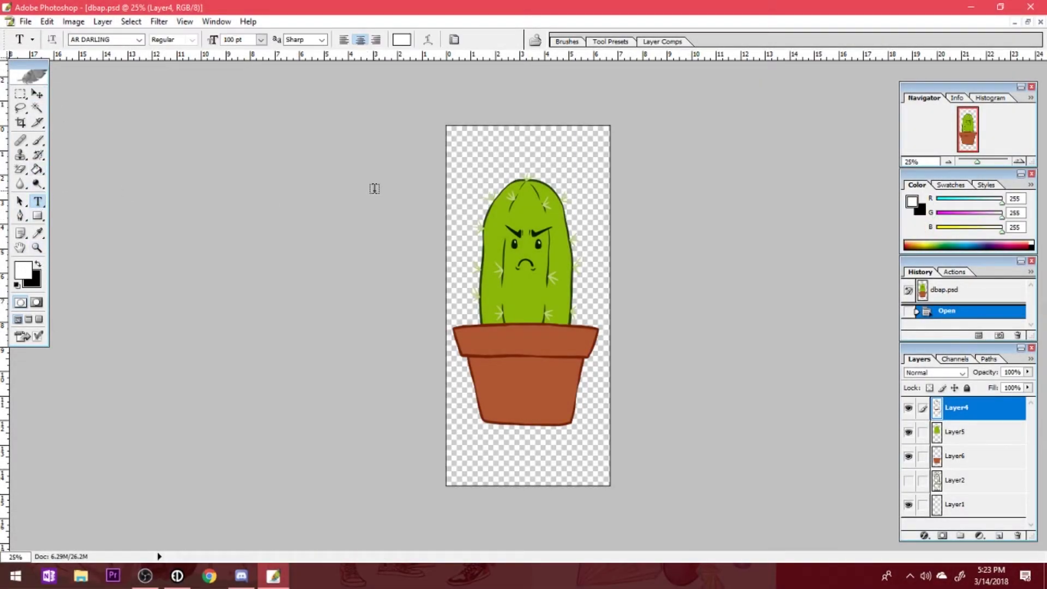
left_click(39, 265)
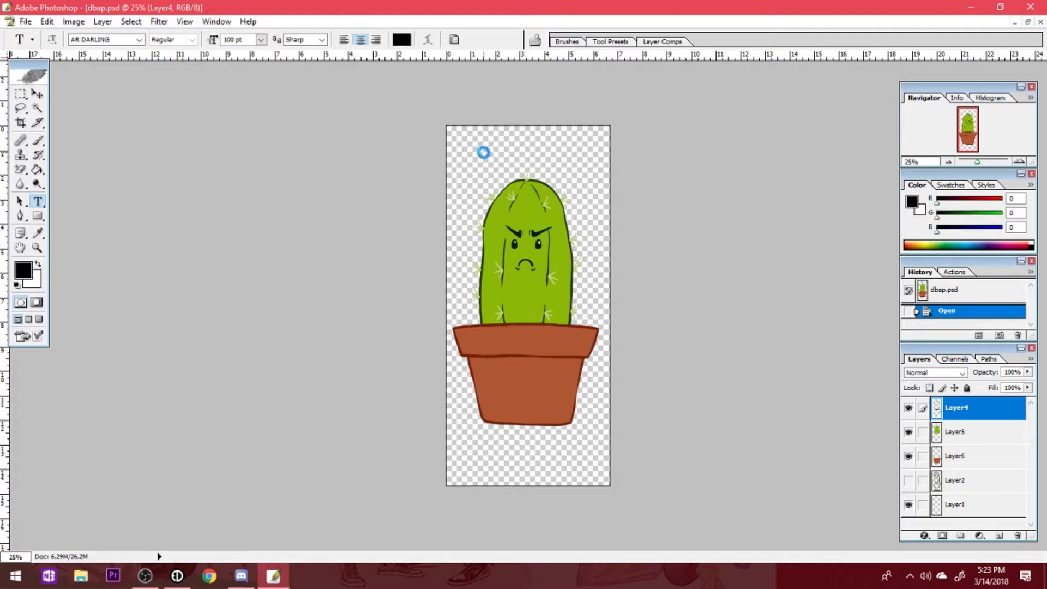
left_click(483, 152)
left_click(214, 43)
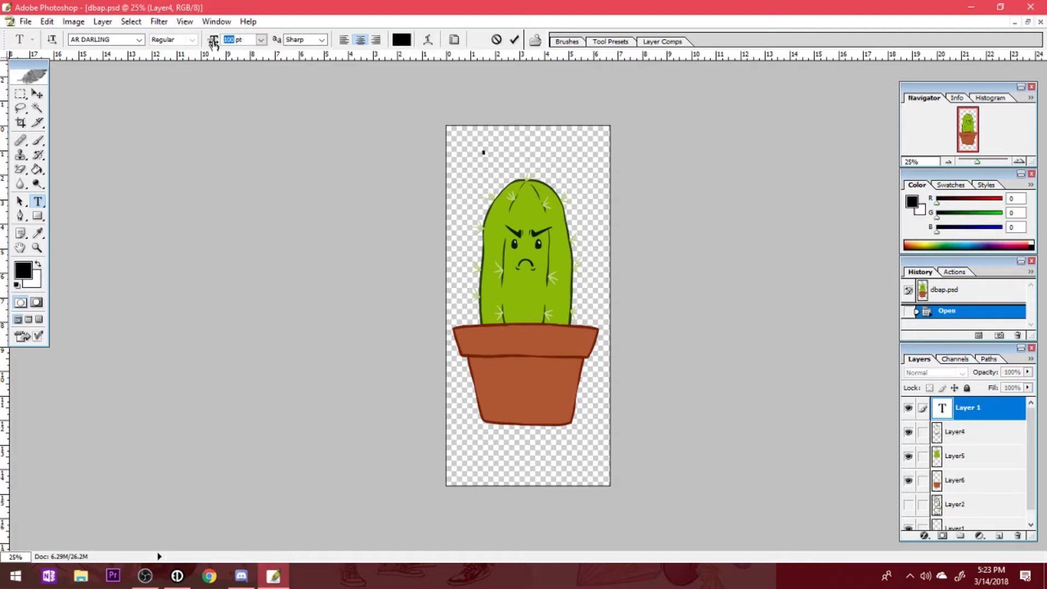
type("50")
type("Don't be a")
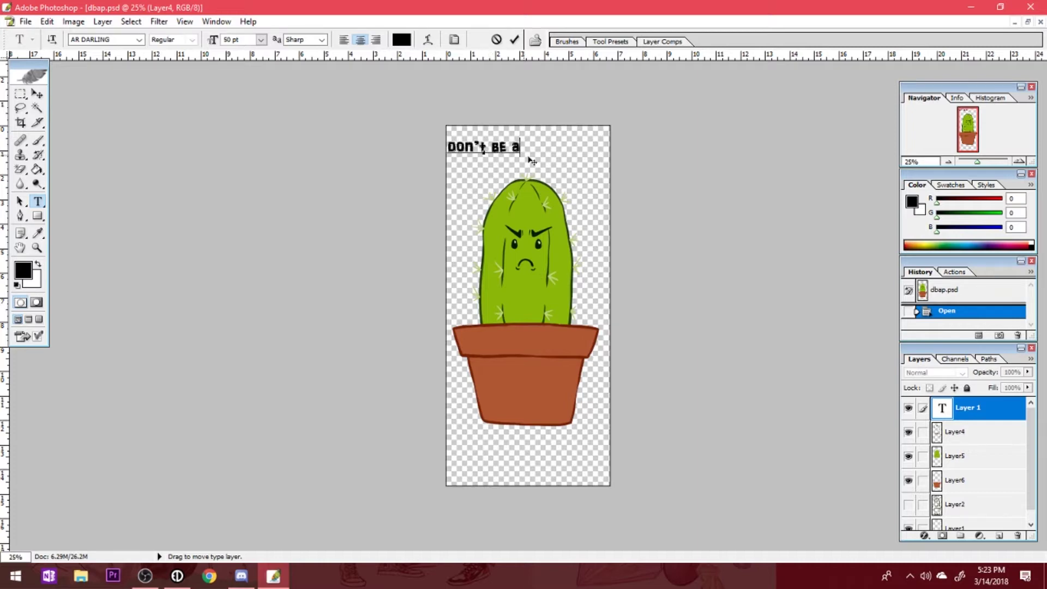
Replace the text with "DON'T BE A" in capitals and move it to the centre above the cactus.
left_click_drag(522, 149, 430, 147)
type("DONT")
key("BackSpace")
key("Return")
type("t")
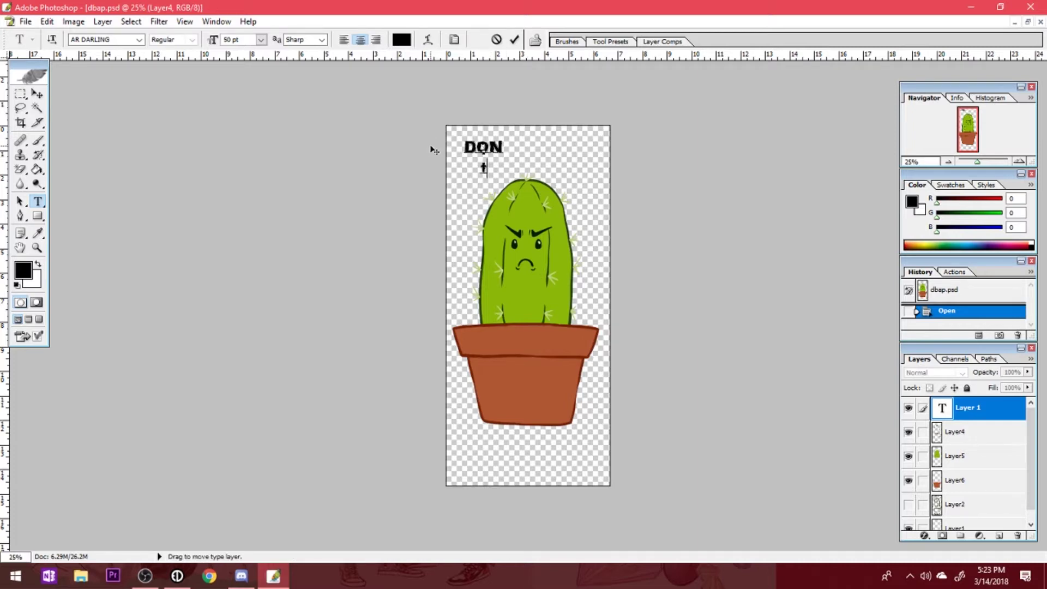
type("'t be a")
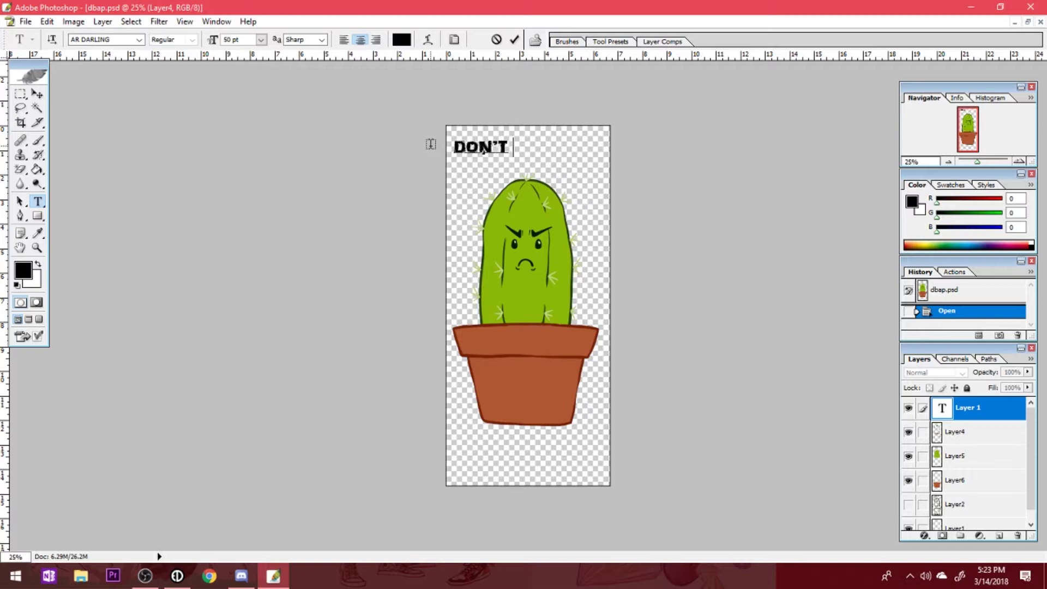
left_click(37, 94)
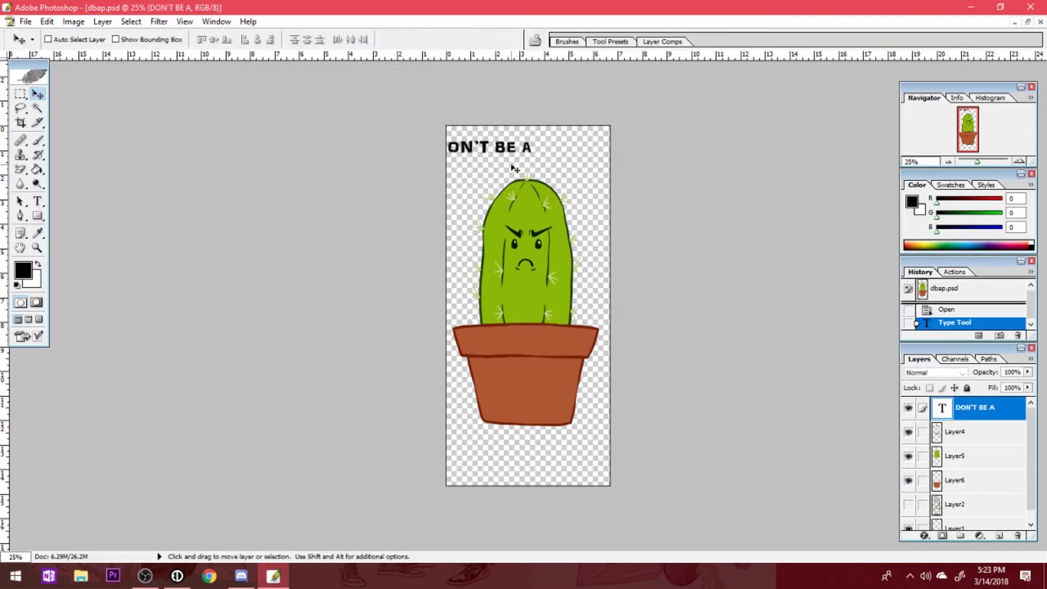
left_click_drag(494, 167, 141, 63)
Try several neighbouring fonts on the "DON'T BE A" text and set it to AR CHRISTY.
key("t")
left_click(108, 42)
key("Up")
key("Up")
key("Up")
key("Up")
key("Up")
key("Up")
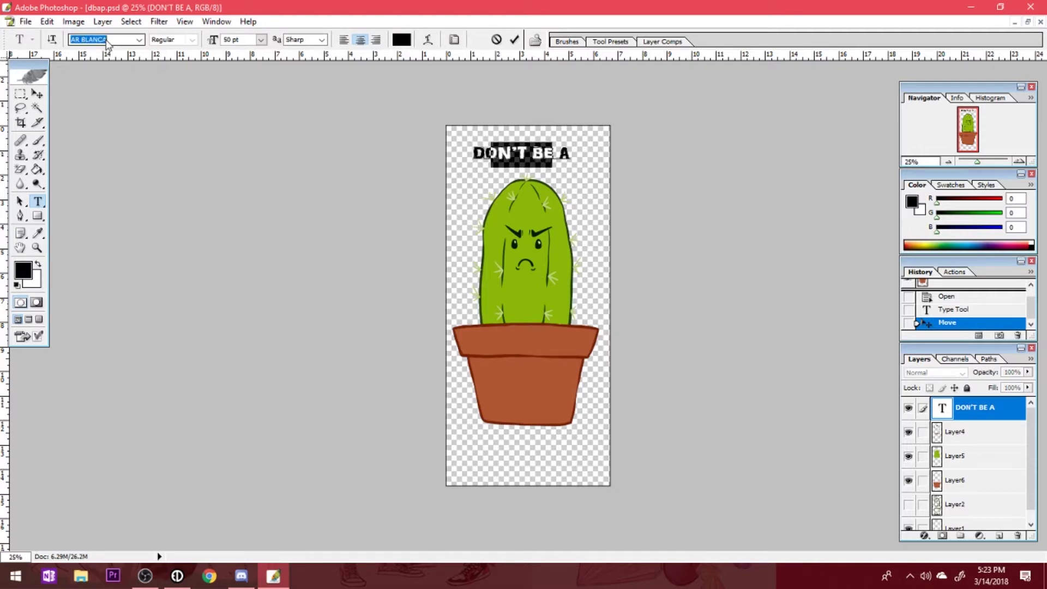
key("Down")
key("Down")
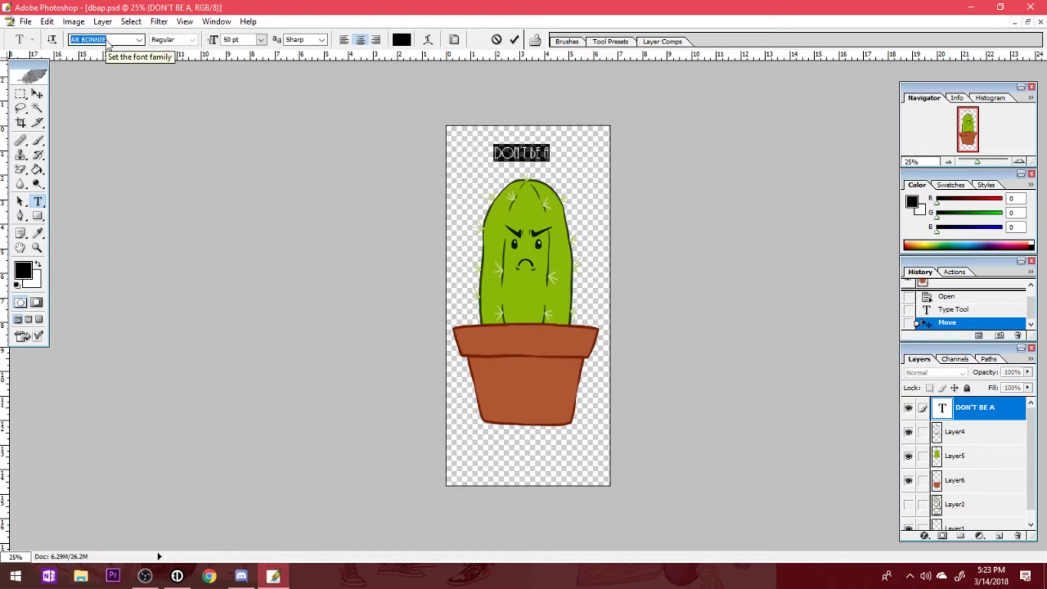
key("Down")
key("Down")
key("Down")
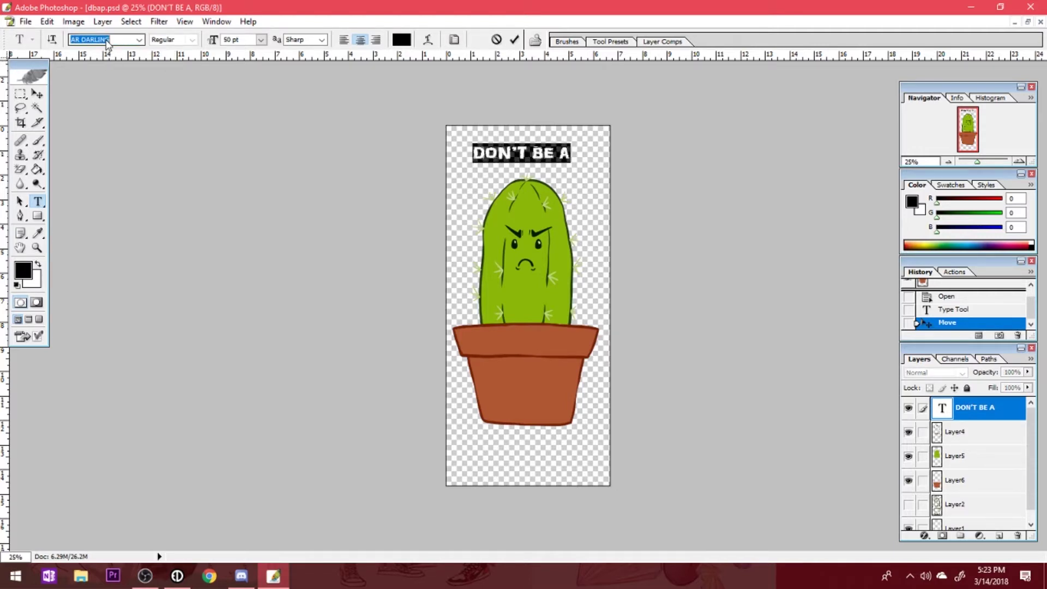
left_click(527, 153)
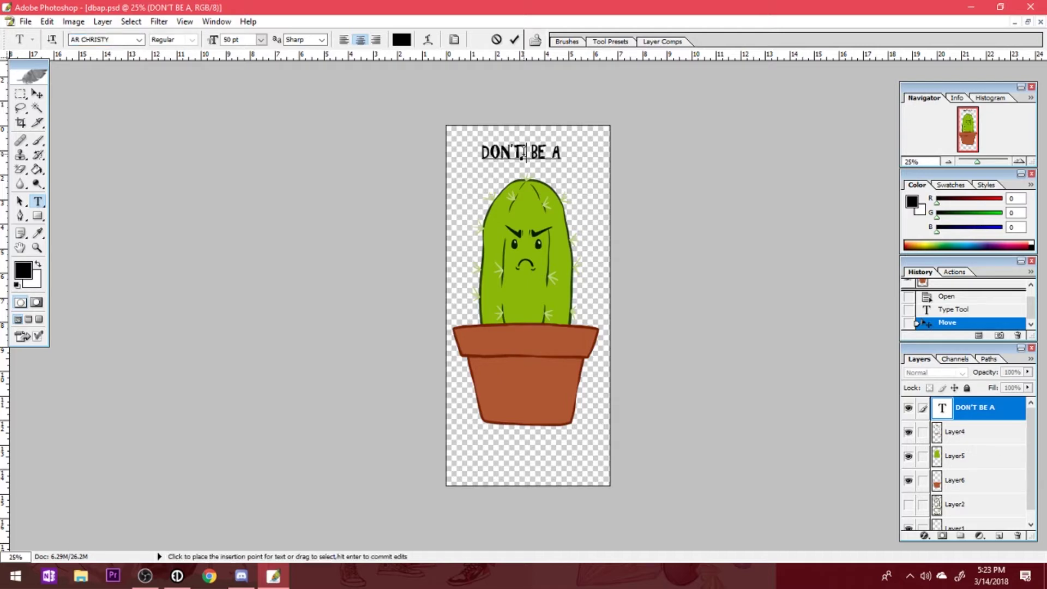
Select the whole "DON'T BE A" text and set its size to 90 pt.
left_click(562, 154)
left_click_drag(561, 153, 480, 153)
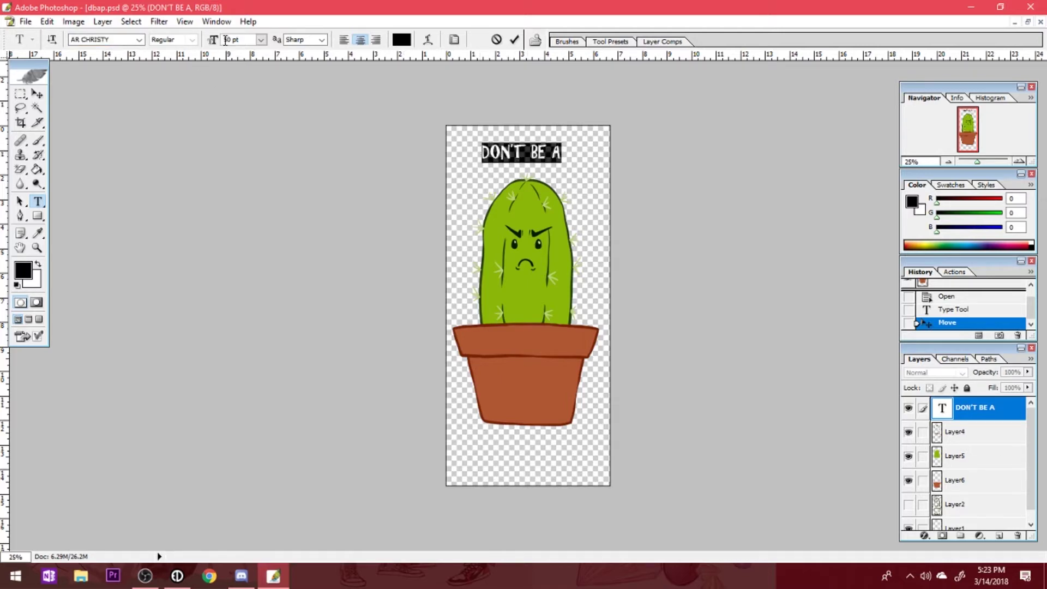
type("90")
key("Return")
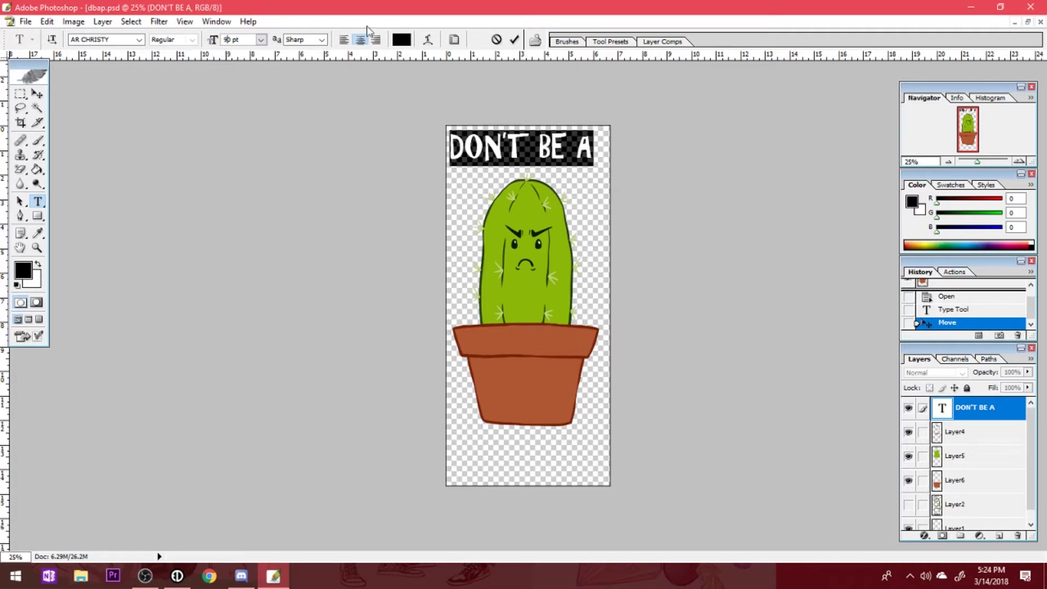
Open Warp Text for the lettering and try a horizontal Arch style with a bend of +20%.
left_click(428, 39)
left_click(485, 146)
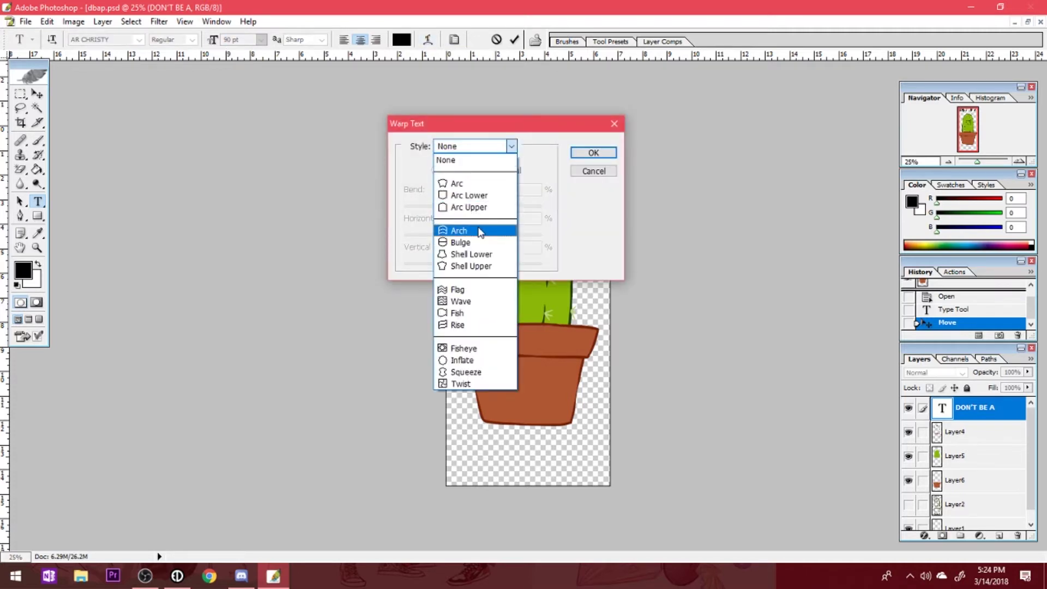
left_click(480, 230)
left_click_drag(510, 129, 516, 281)
double_click(532, 337)
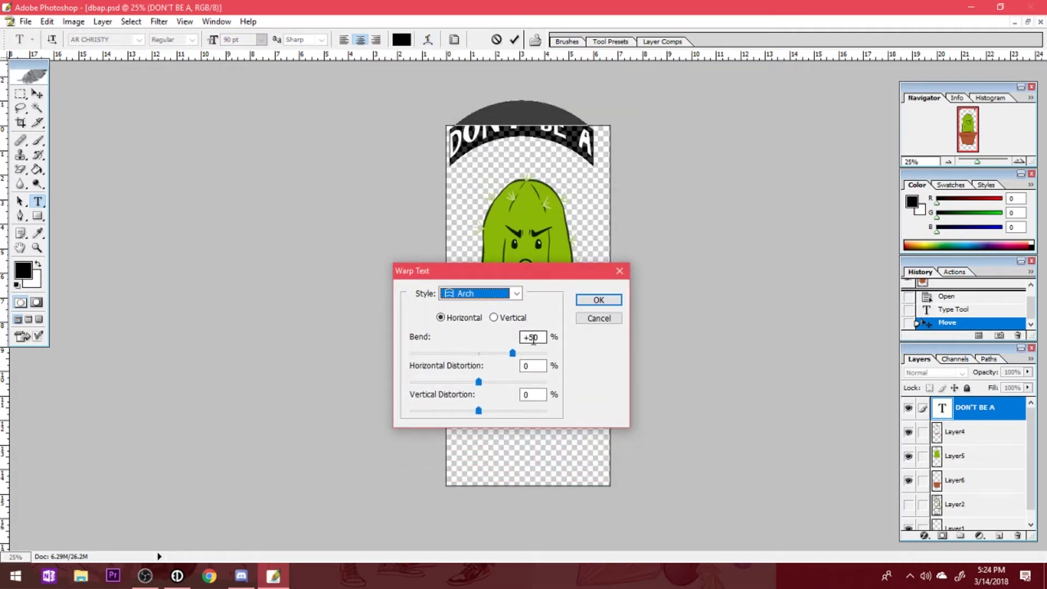
type("+30")
key("BackSpace")
type("2")
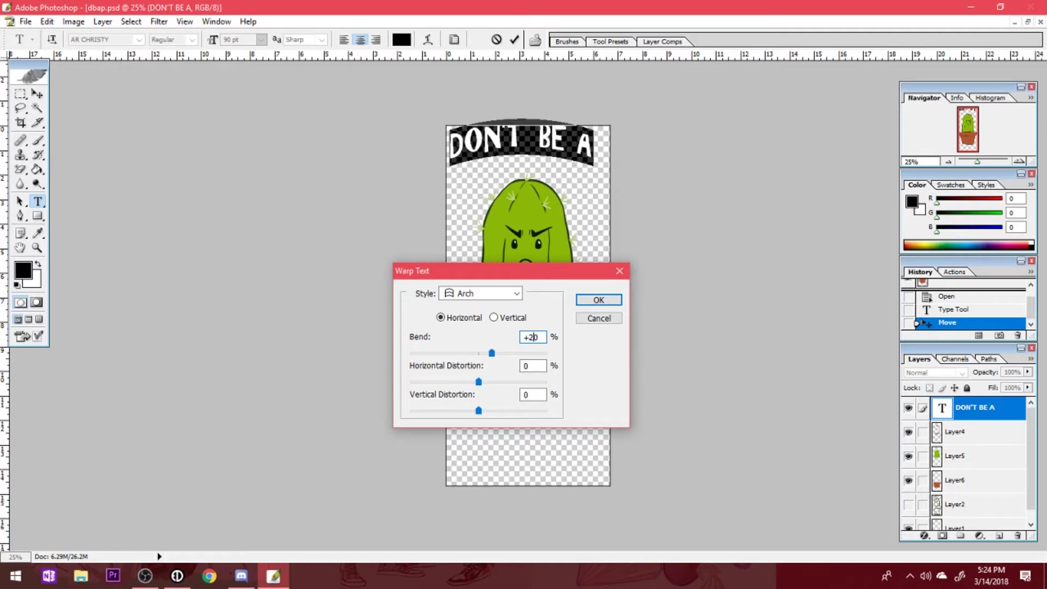
Compare vertical and horizontal bending, apply a horizontal Arc warp with a stronger bend, and lower the text over the cactus.
left_click(515, 318)
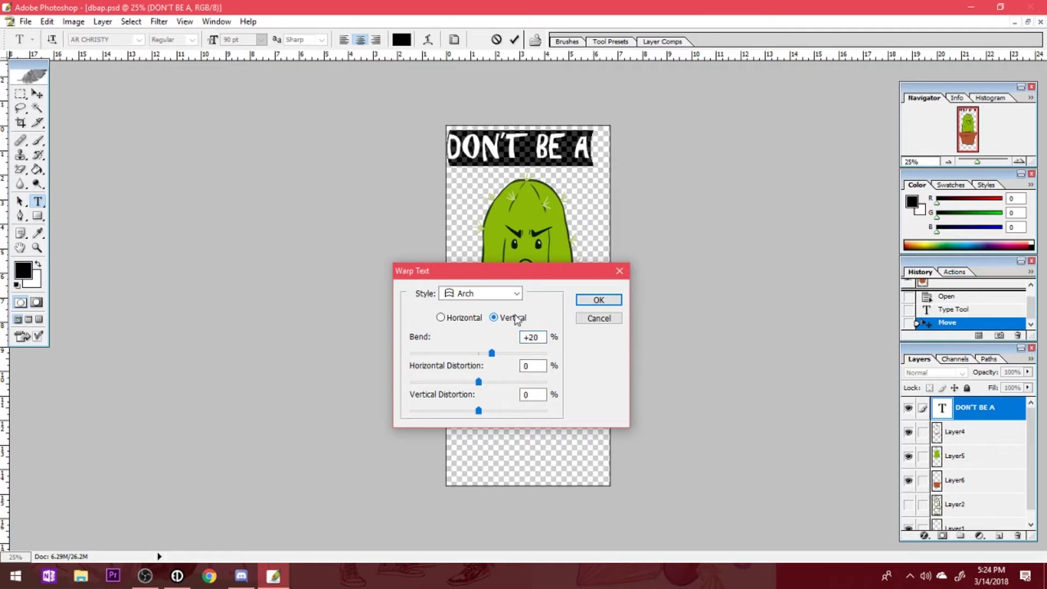
left_click(472, 317)
left_click(480, 294)
left_click(474, 334)
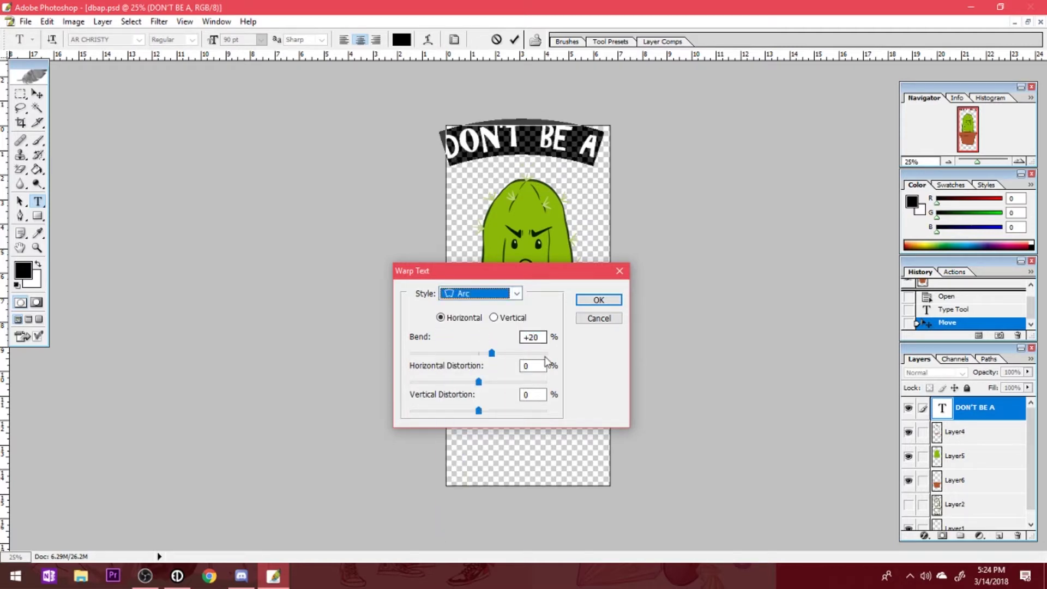
double_click(532, 338)
type("50")
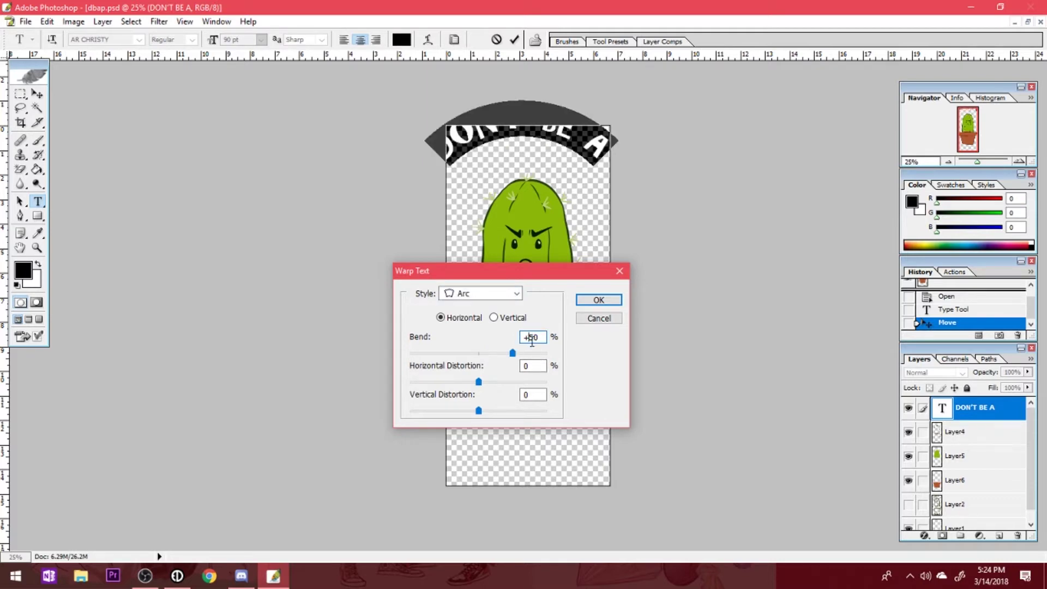
left_click(599, 299)
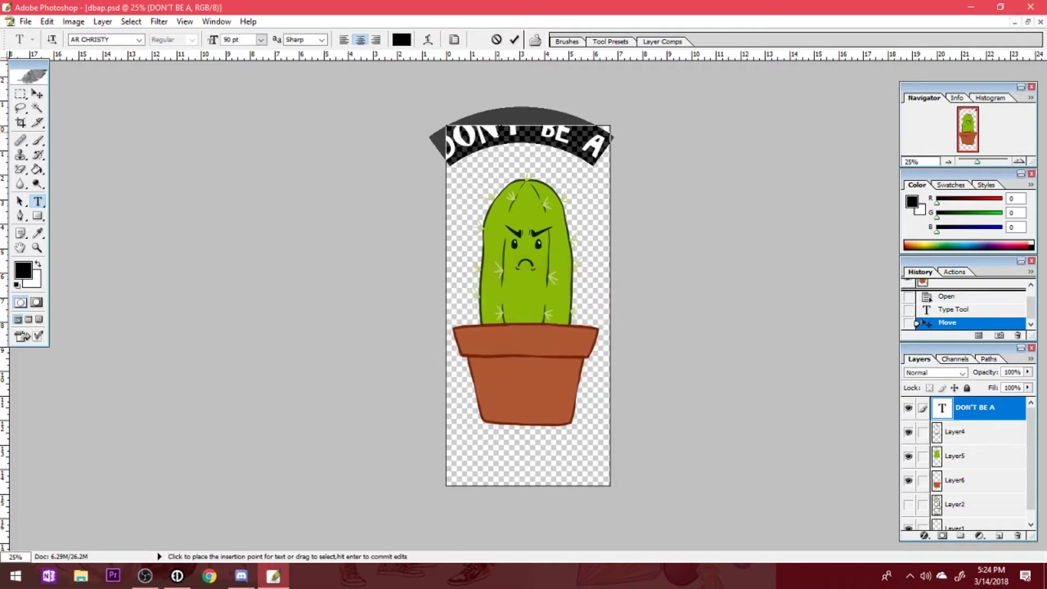
left_click_drag(513, 162, 525, 189)
Widen the canvas to 7.667 inches around the centre anchor and nudge the arched text to centre it over the cactus.
left_click(47, 22)
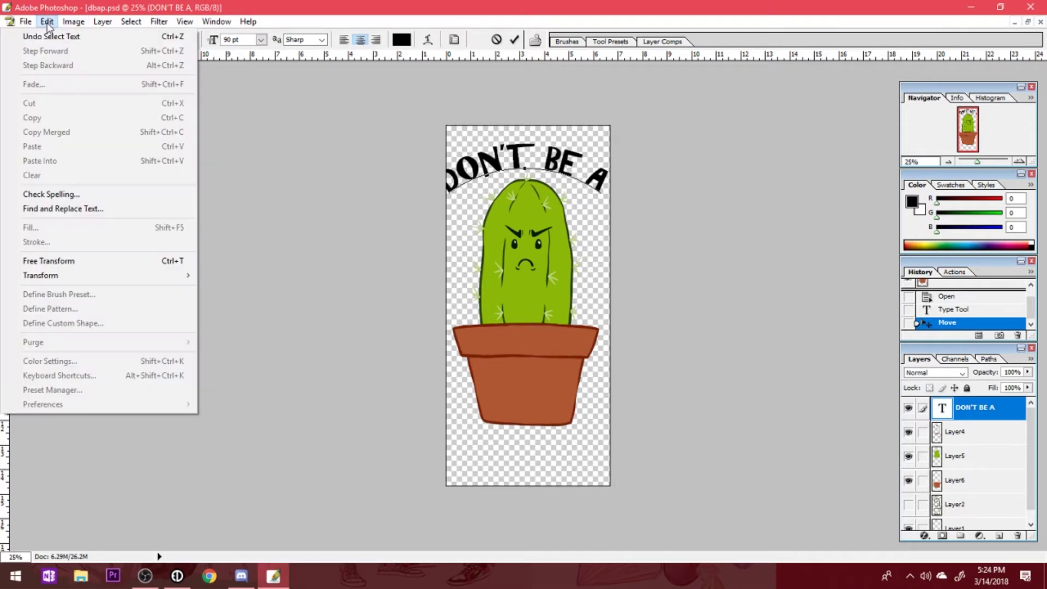
mouse_move(104, 25)
left_click(60, 136)
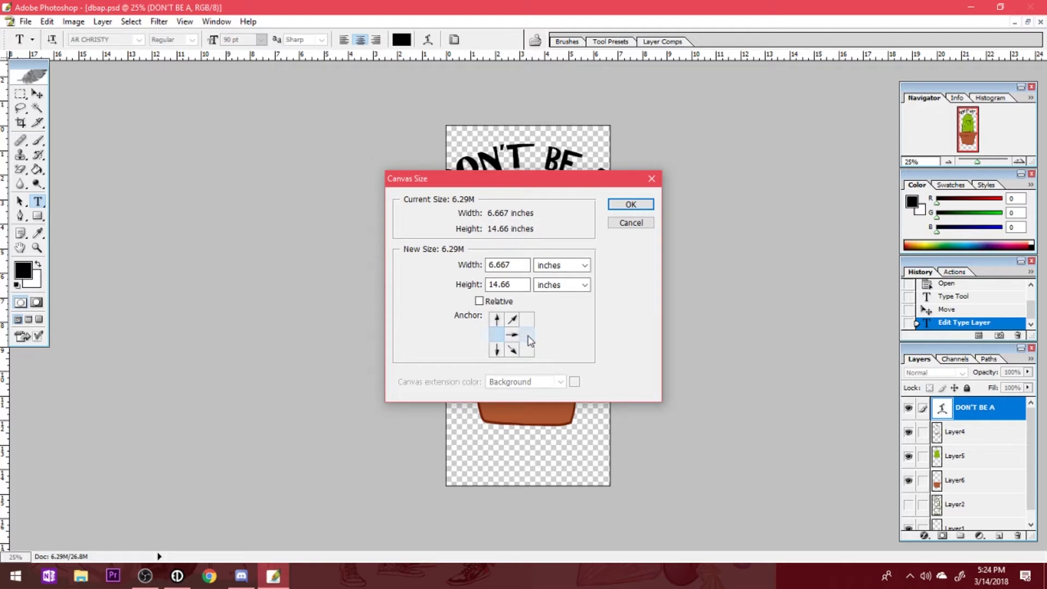
left_click(494, 268)
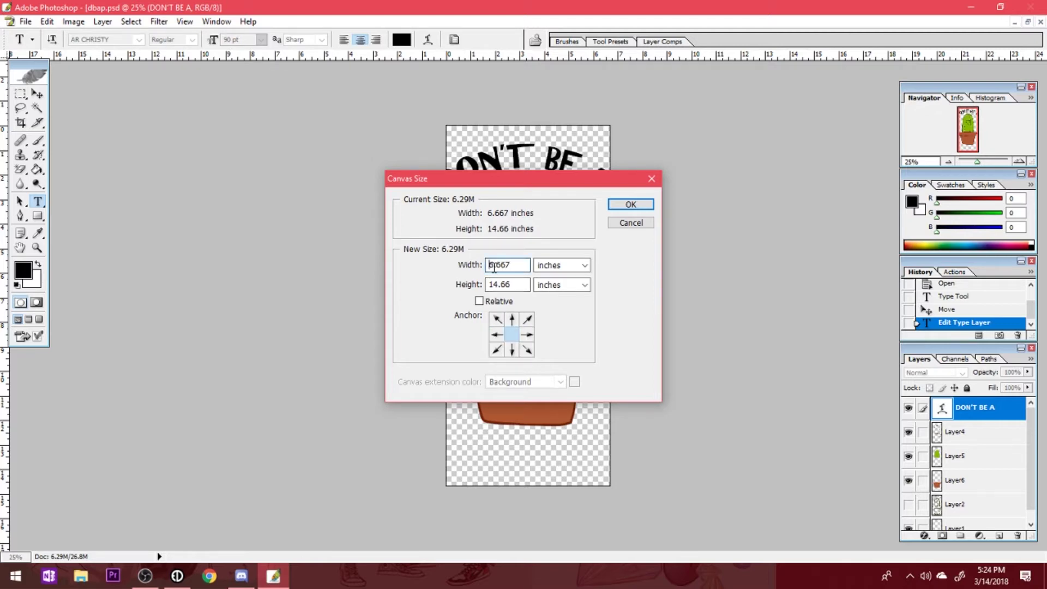
type("7")
key("Return")
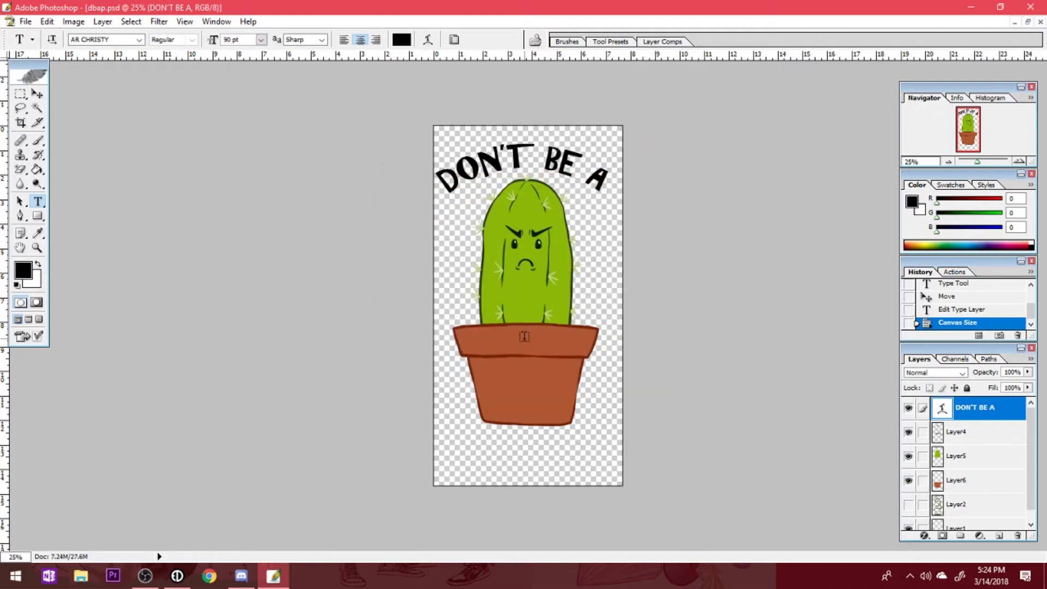
left_click(516, 171)
left_click_drag(517, 194, 522, 196)
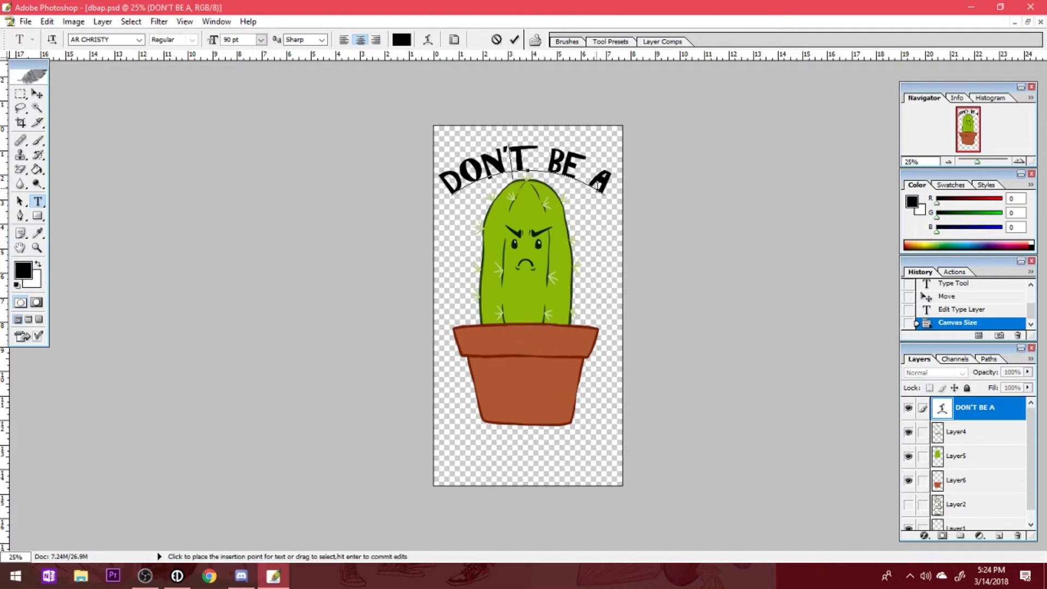
Select the whole "DON'T BE A" text and try successive fonts on it, from AR DARLING through Arial Narrow to Autumn.
left_click(606, 190)
left_click_drag(605, 190, 443, 186)
scroll(97, 41, "up", 1)
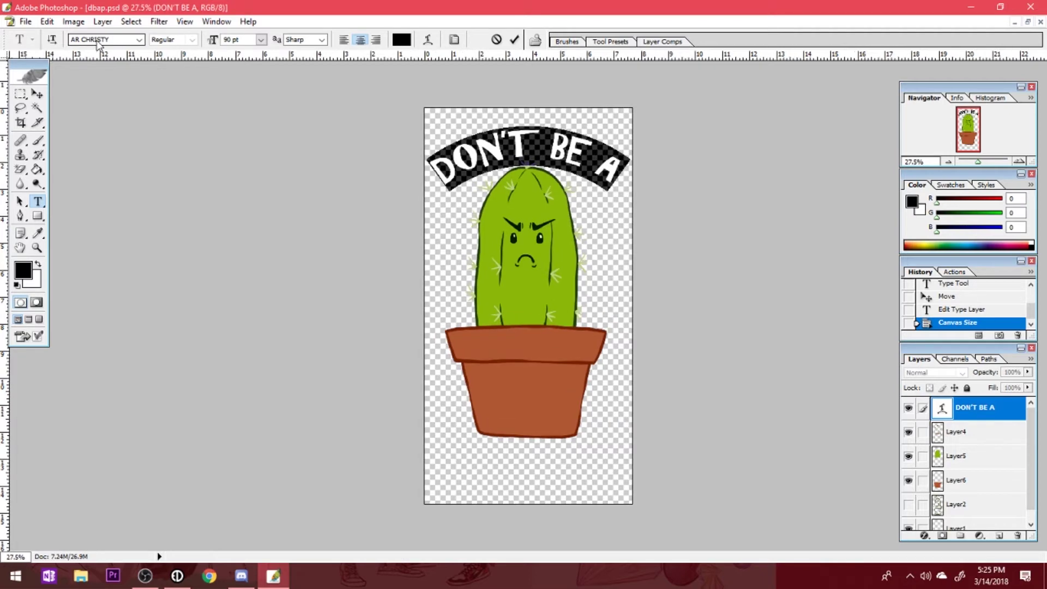
left_click(97, 44)
key("Down")
key("Down")
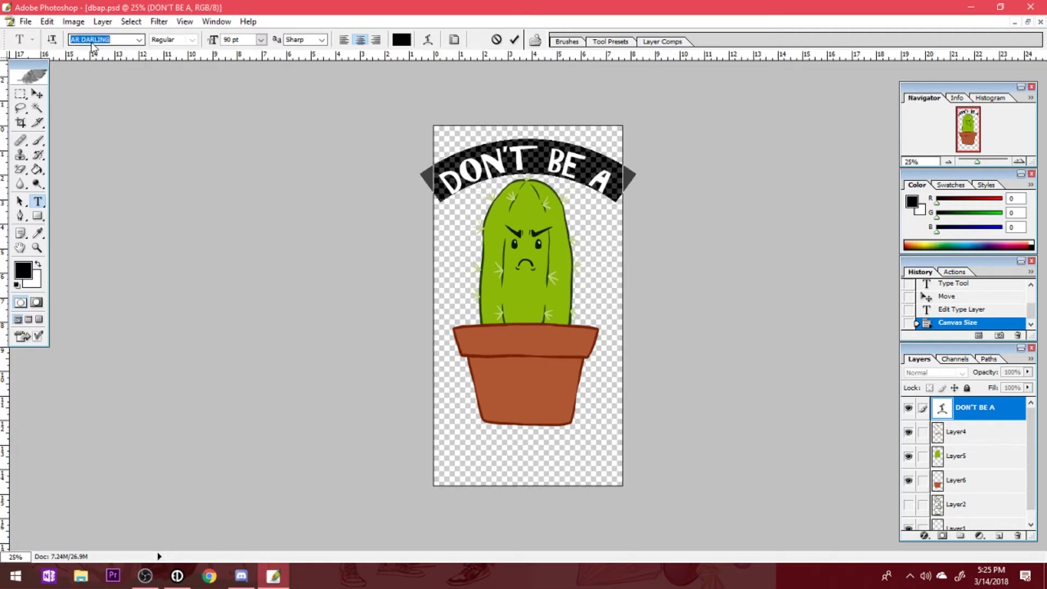
key("Down")
key("Down")
key("Down")
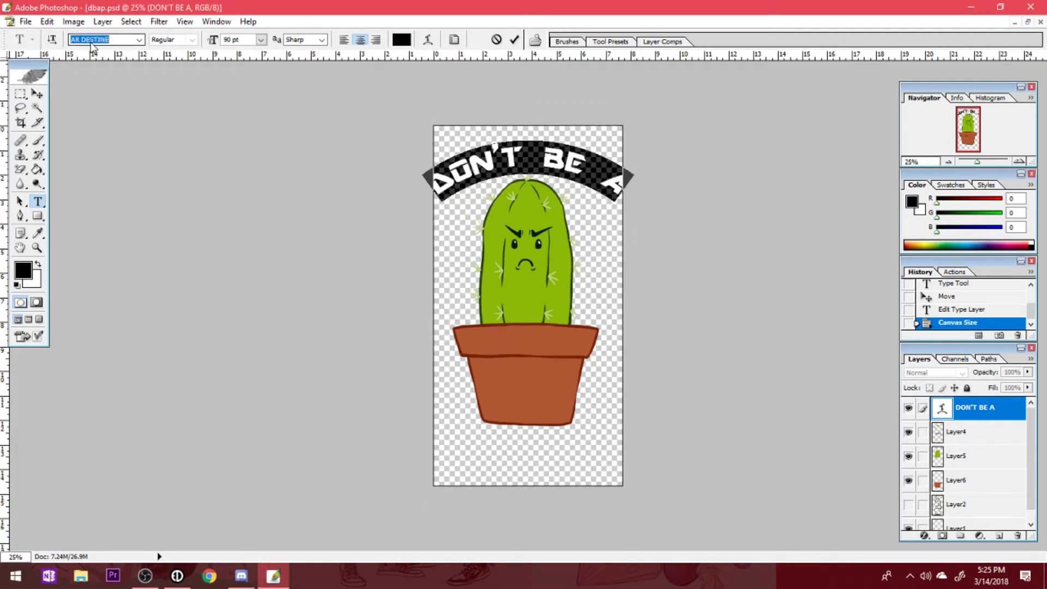
key("Down")
key("Down")
key("Down")
key("Down")
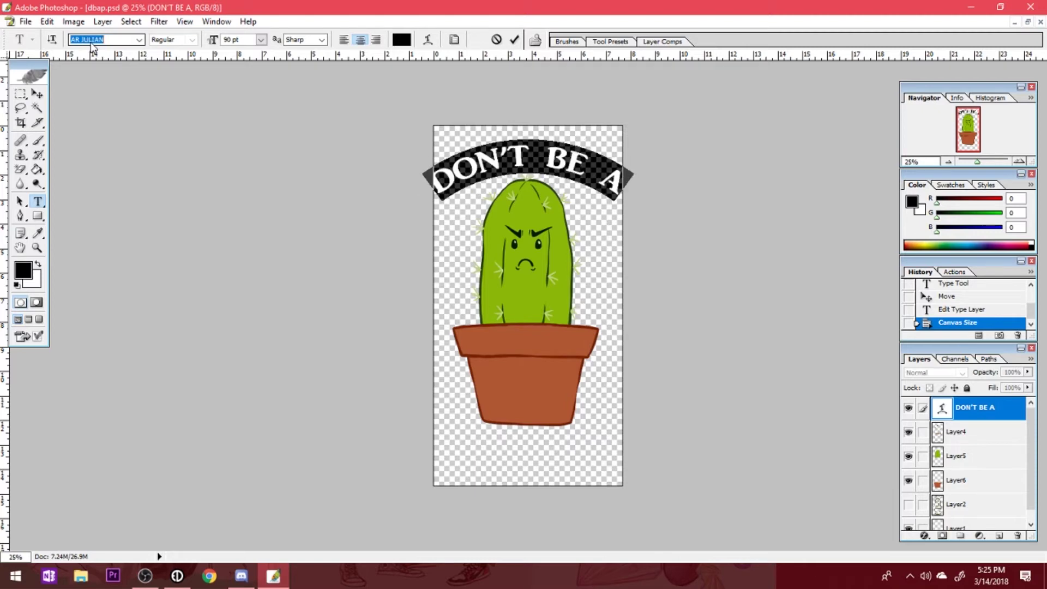
key("Down")
key("Down")
key("Down")
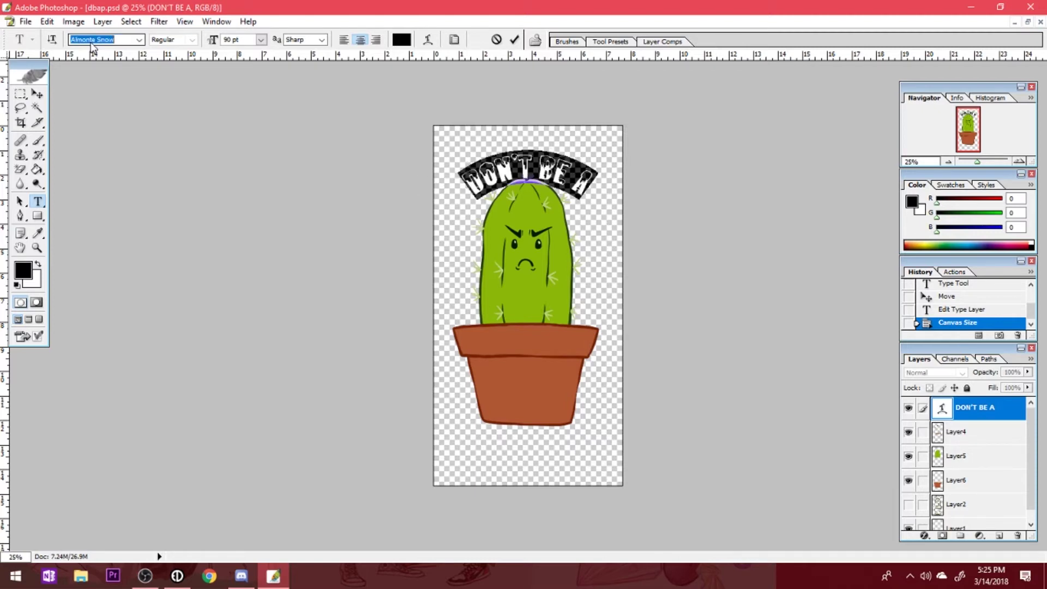
key("Down")
key("Down")
key("Down")
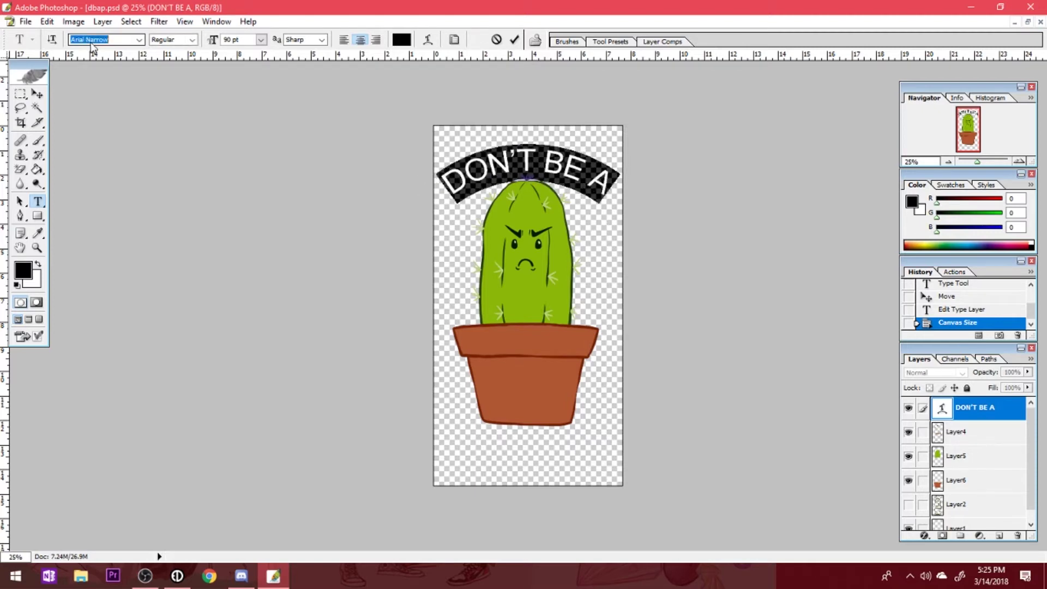
key("Down")
key("Down")
key("Down")
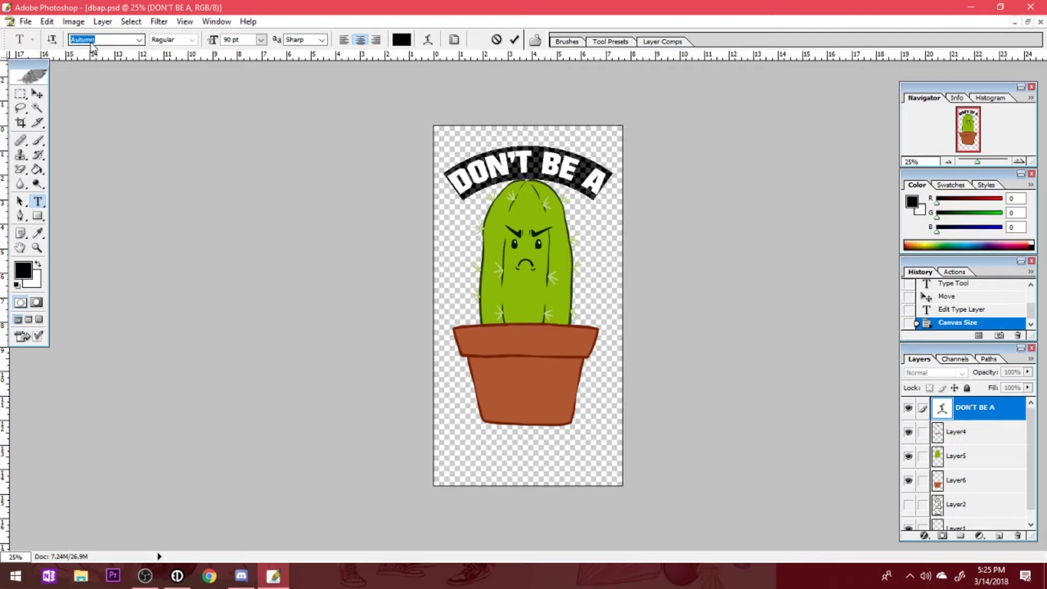
left_click(521, 166)
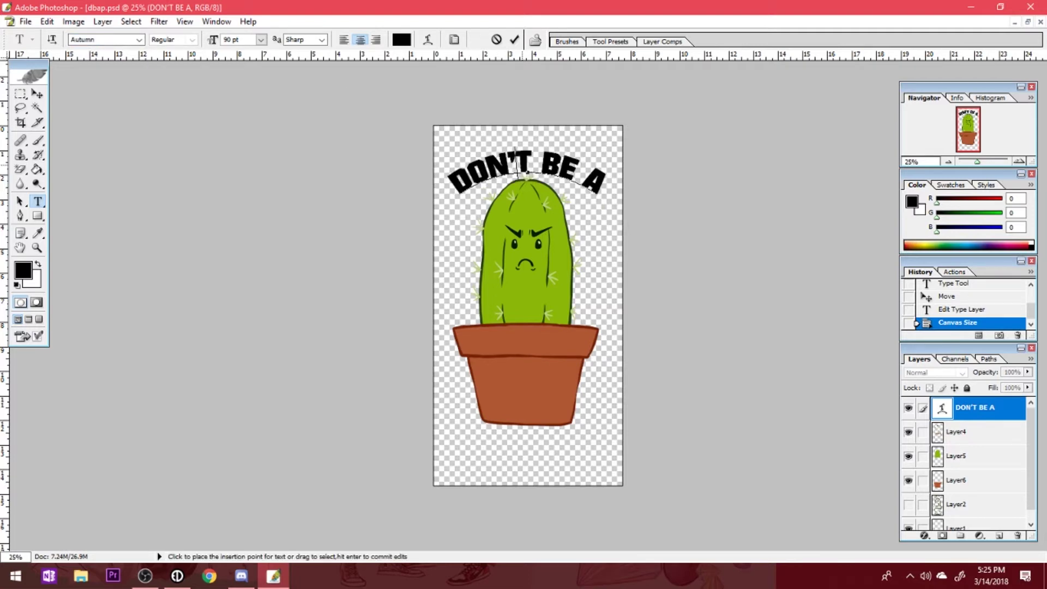
Reselect the whole "DON'T BE A" text and set its font to Brandish.
left_click_drag(605, 197, 175, 67)
left_click(95, 39)
key("Down")
key("Down")
key("Down")
key("Down")
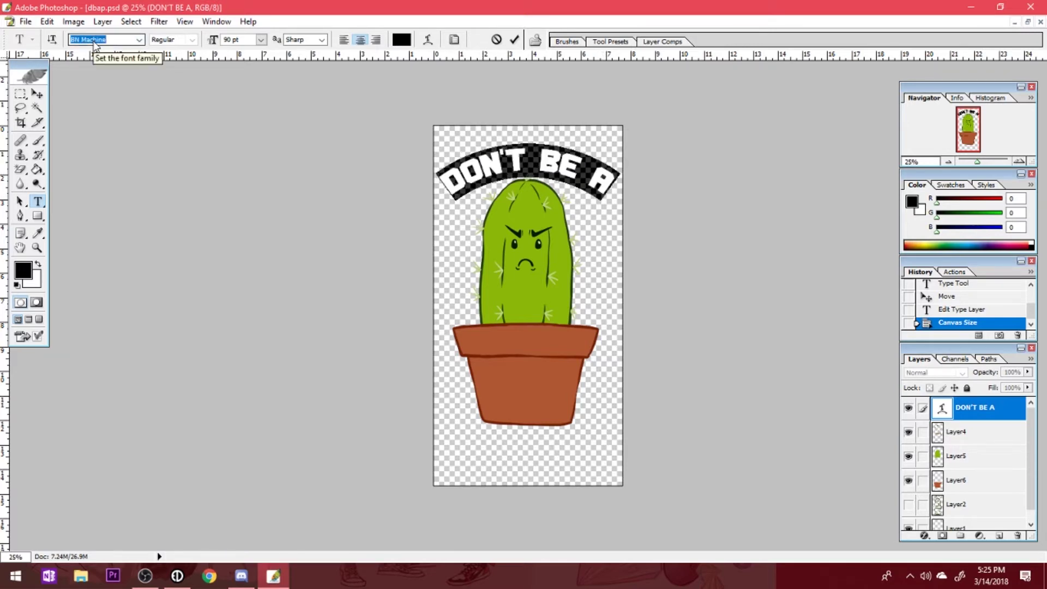
key("Down")
key("Down")
key("Down")
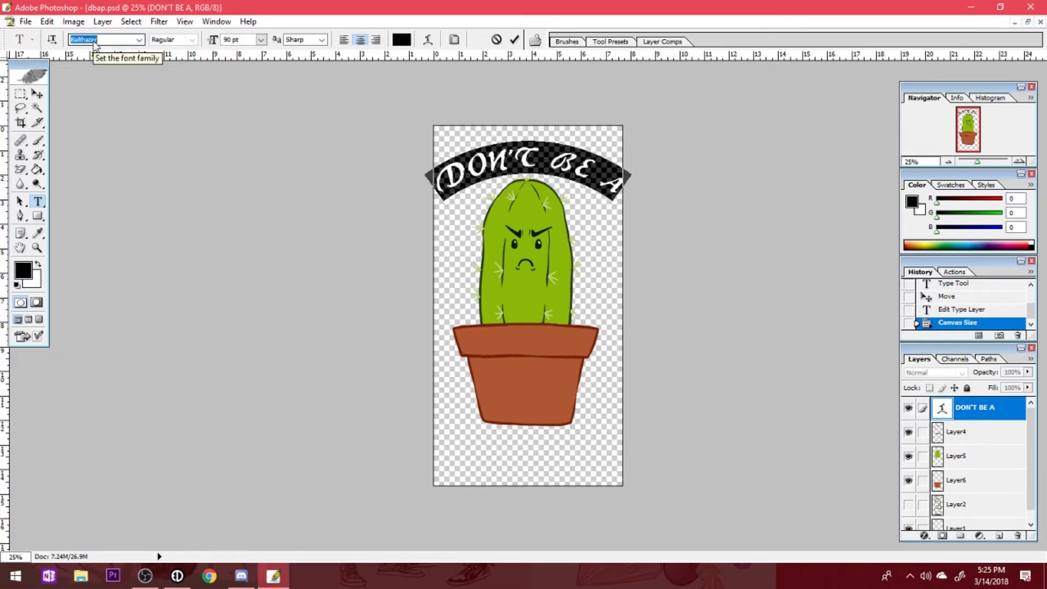
key("Down")
key("Down")
key("Down")
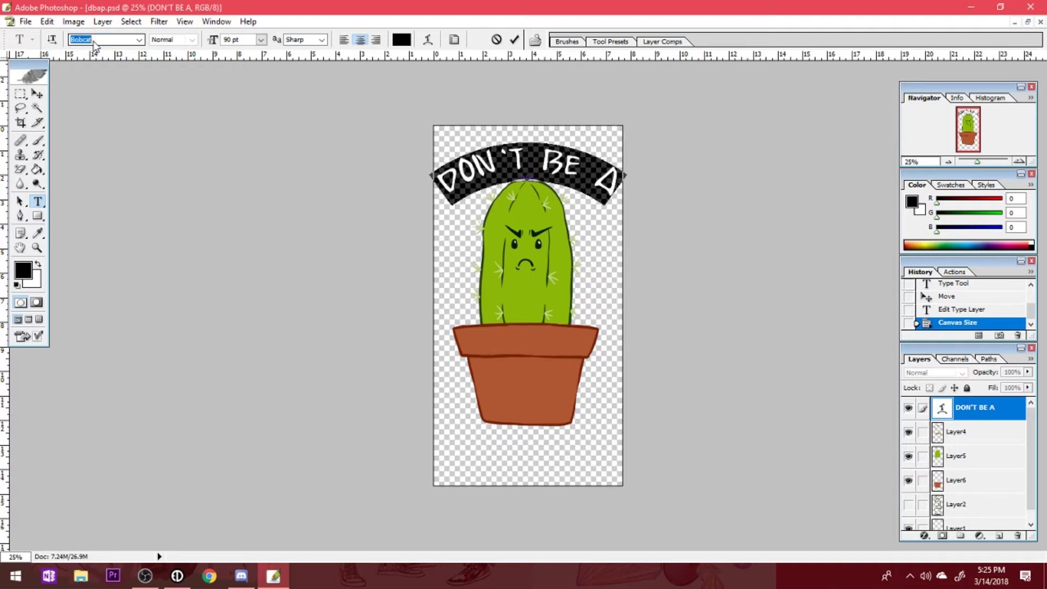
key("Down")
key("Down")
key("Down")
key("Down")
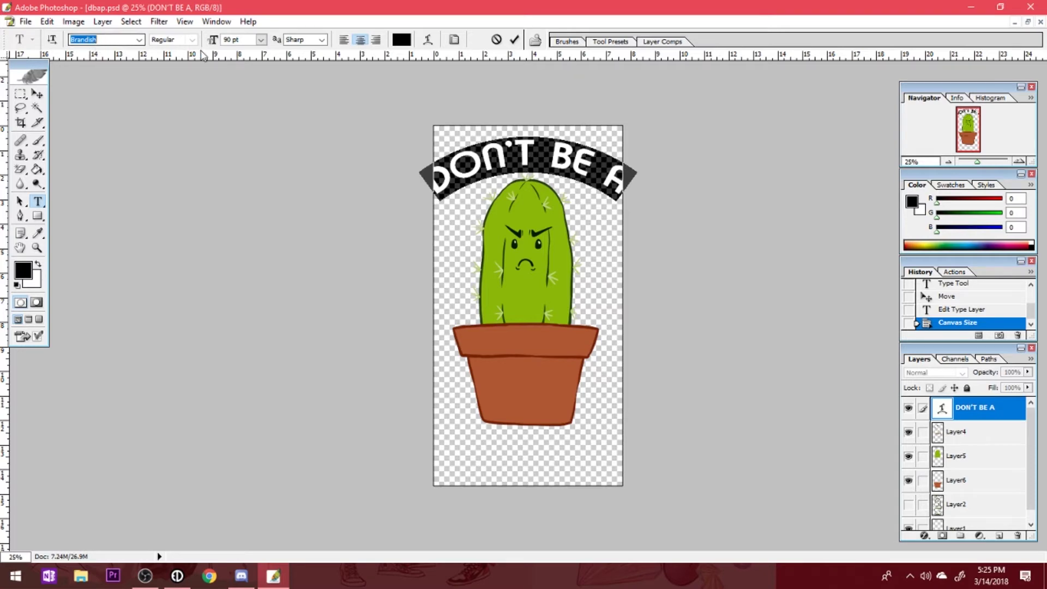
Widen the canvas to 9.667 inches around the centre anchor.
left_click(73, 22)
left_click(67, 137)
key("alt+ctrl+c")
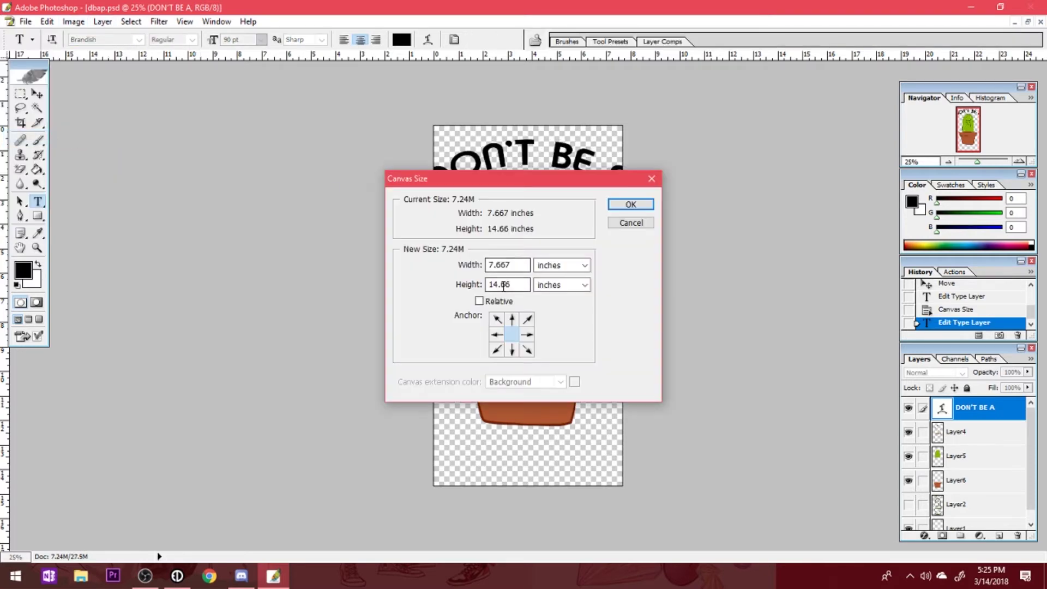
type("9")
left_click(633, 204)
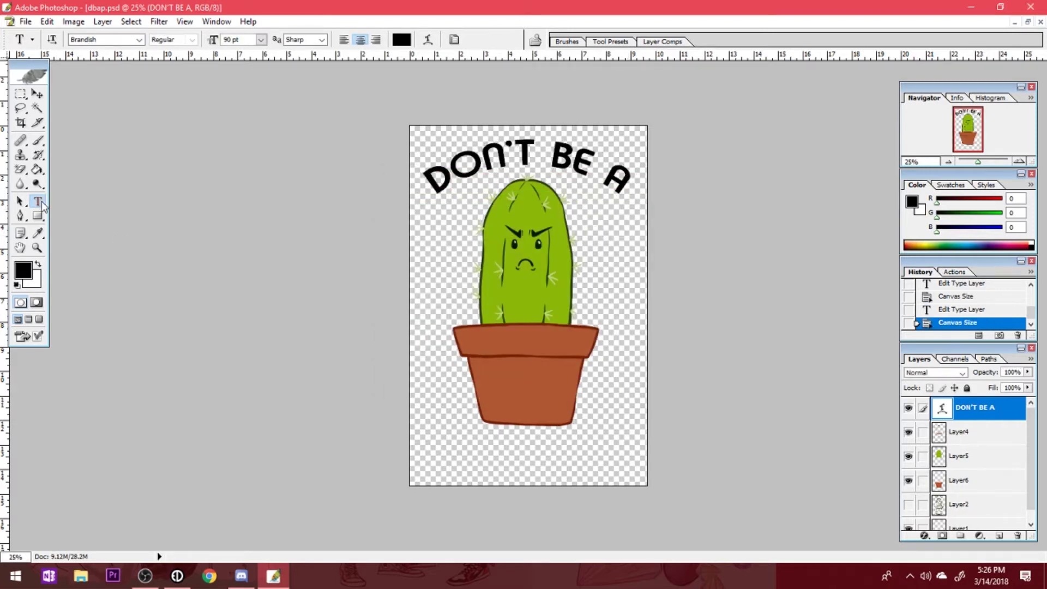
Add a "PRICK" text layer in Brandish at 90 pt and centre it below the pot.
left_click(482, 447)
type("PRICK")
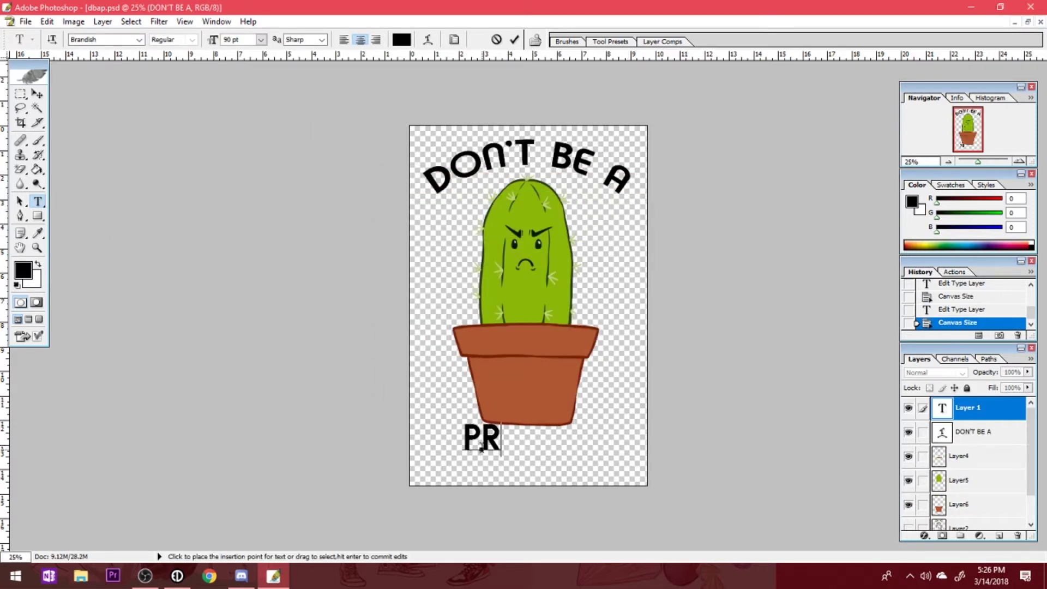
left_click(38, 94)
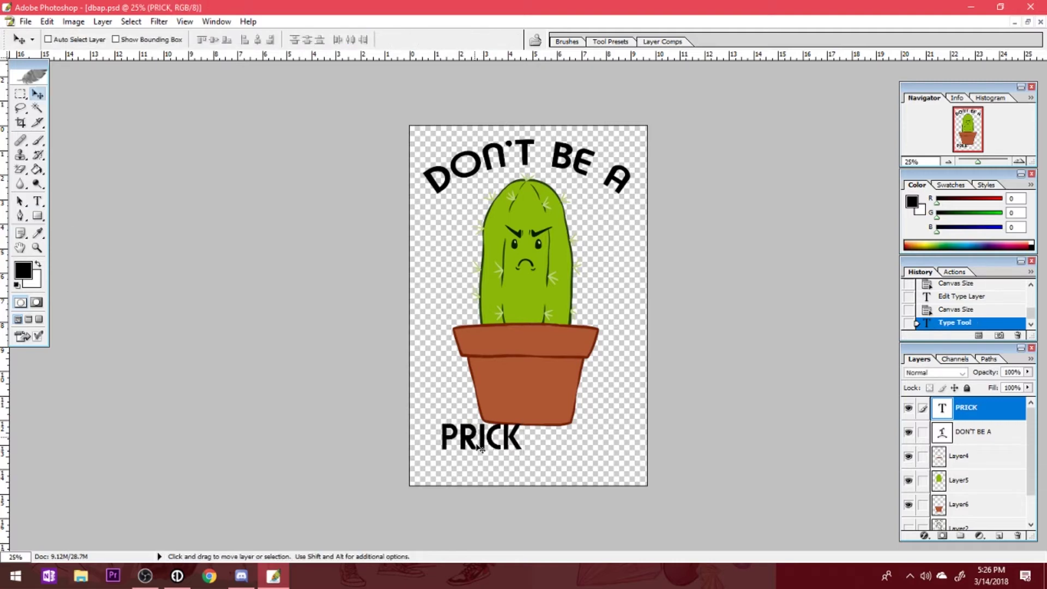
left_click_drag(478, 457, 524, 466)
Enlarge the "PRICK" text to 150 pt and move it down to sit centred clear of the pot.
key("t")
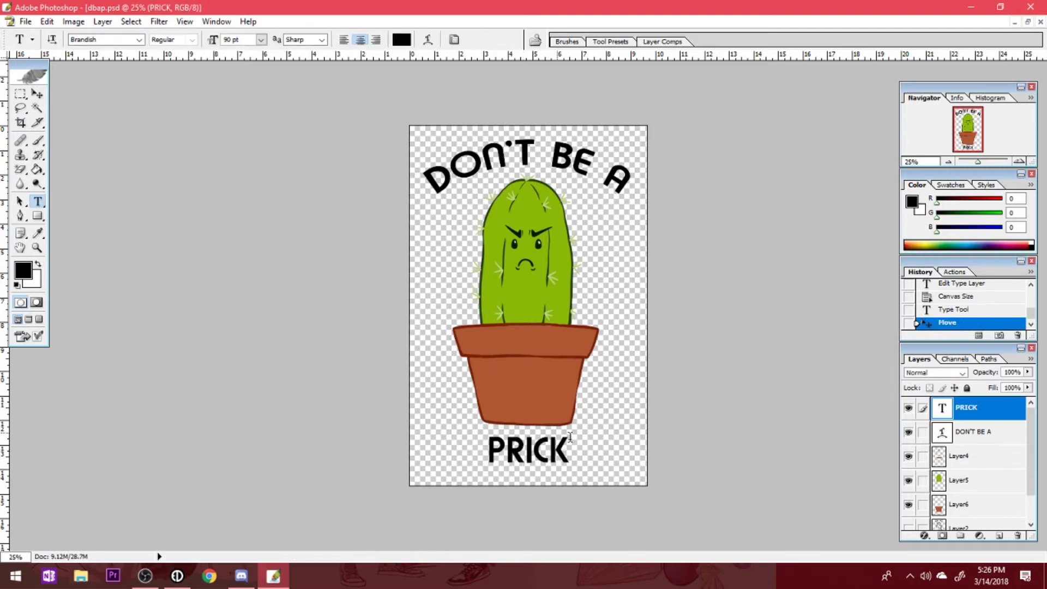
double_click(570, 436)
left_click(217, 42)
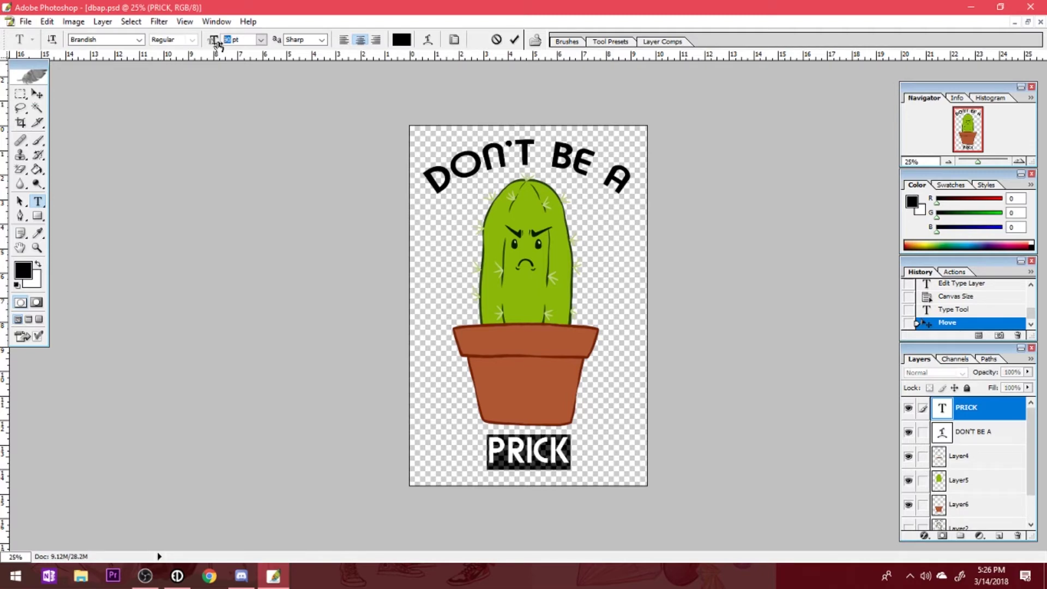
type("110")
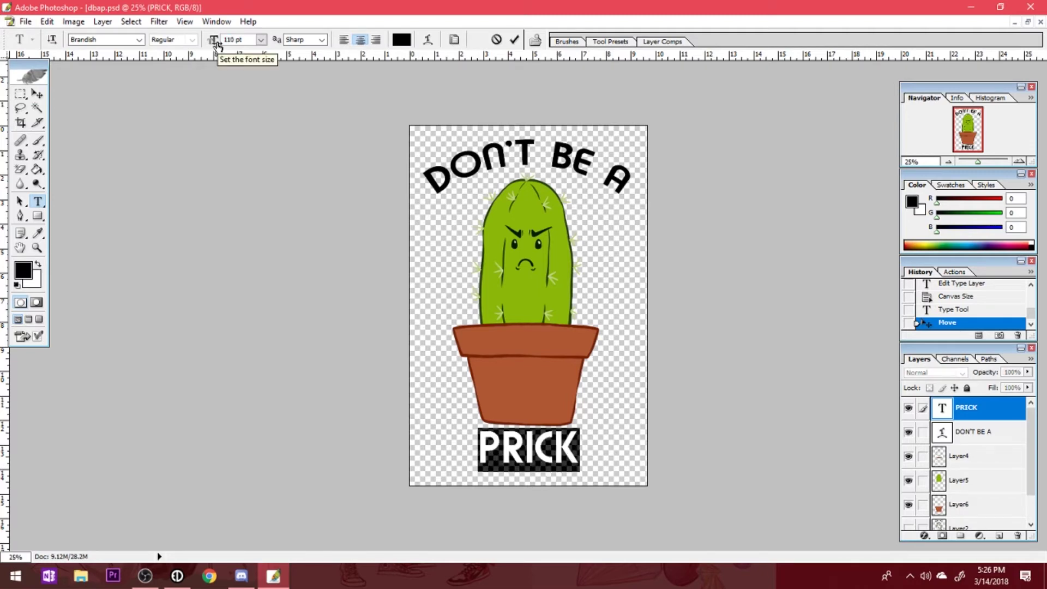
left_click_drag(228, 42, 232, 42)
type("5")
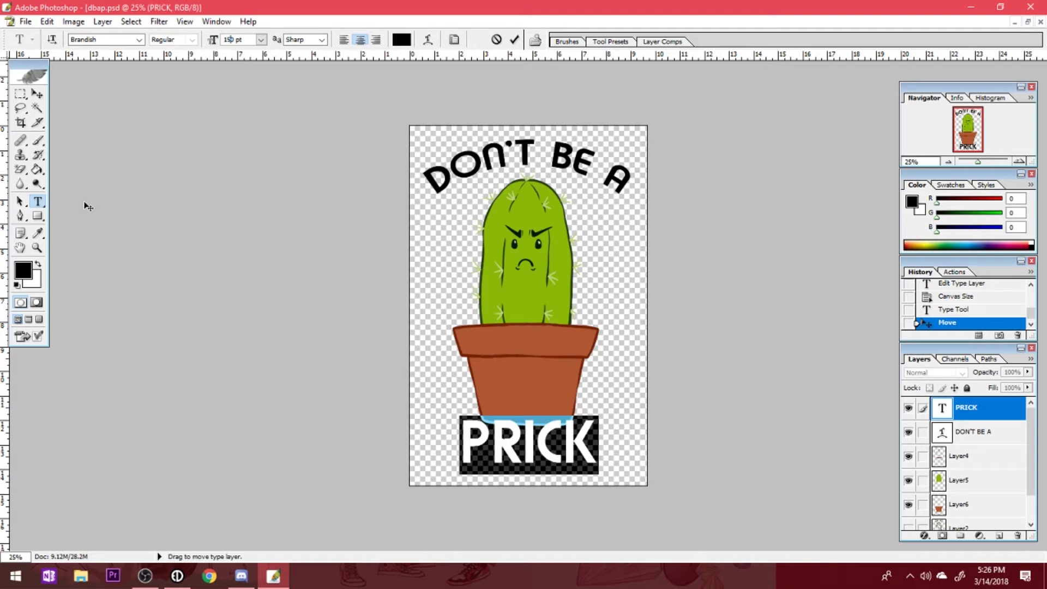
left_click(37, 94)
left_click_drag(538, 456, 519, 459)
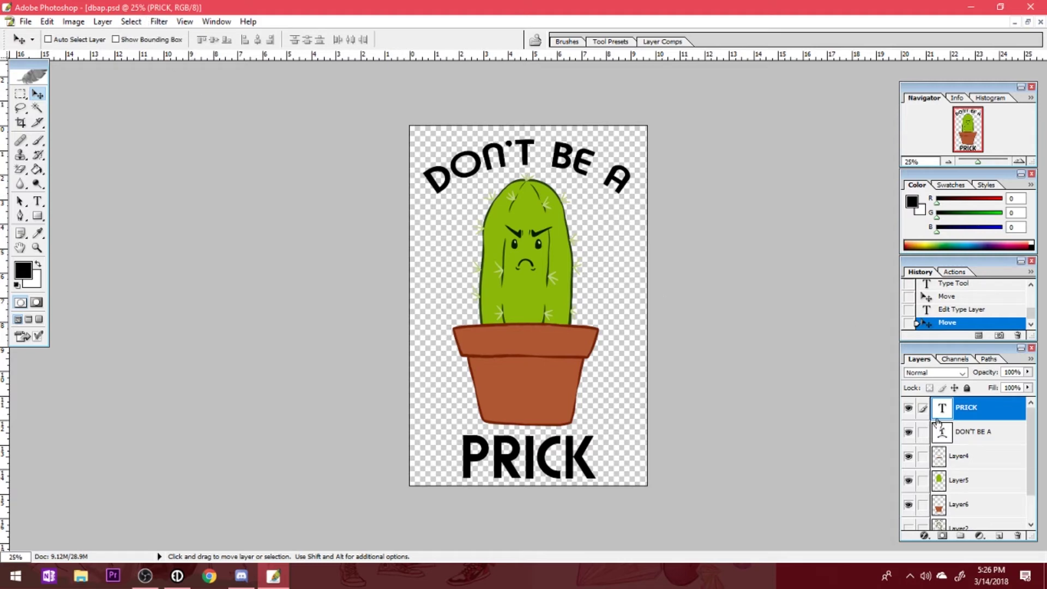
Create a blank layer above Layer4 and merge both the "DON'T BE A" and "PRICK" text layers down into it.
mouse_move(961, 415)
left_mouse_down()
mouse_move(963, 428)
mouse_move(960, 417)
left_mouse_up()
left_click(982, 457)
left_click(999, 536)
left_click(971, 431)
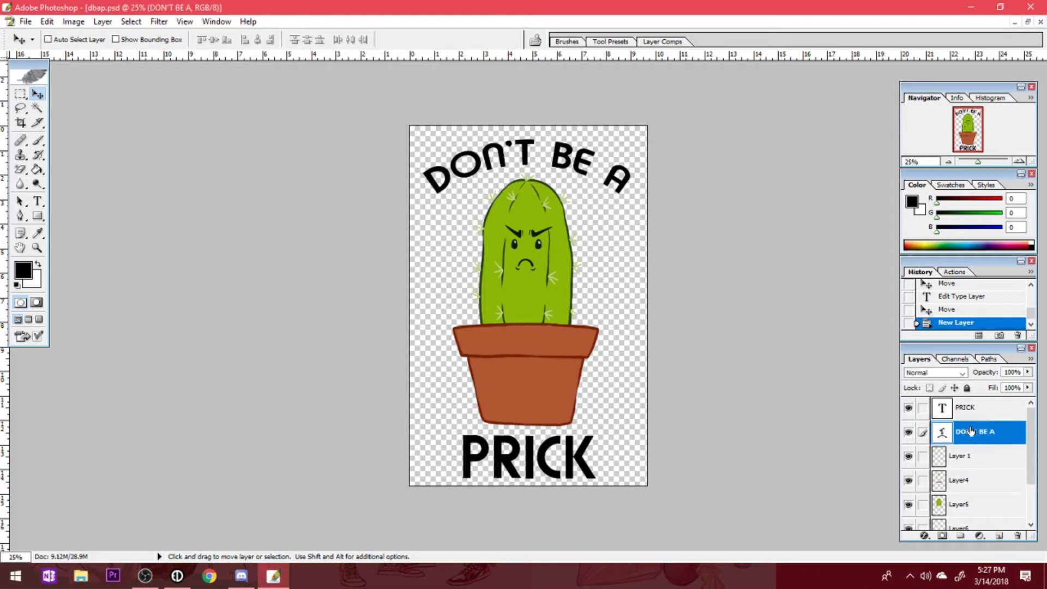
key("ctrl+e")
left_click(970, 408)
key("ctrl+e")
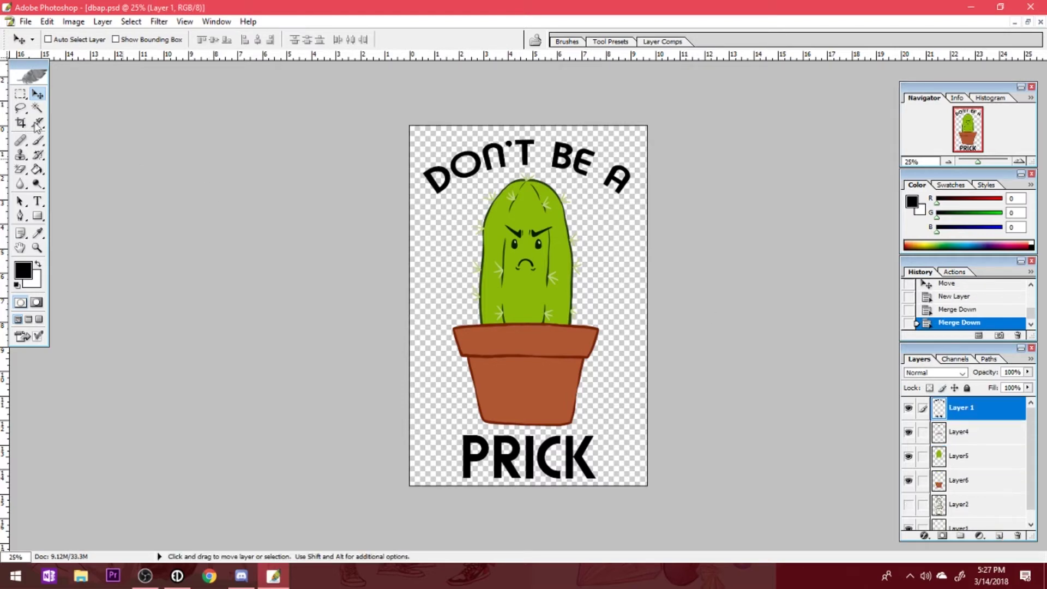
Select the area around the arched "DON'T BE A" lettering with the Rectangular Marquee.
left_click(21, 94)
left_click_drag(634, 225, 636, 226)
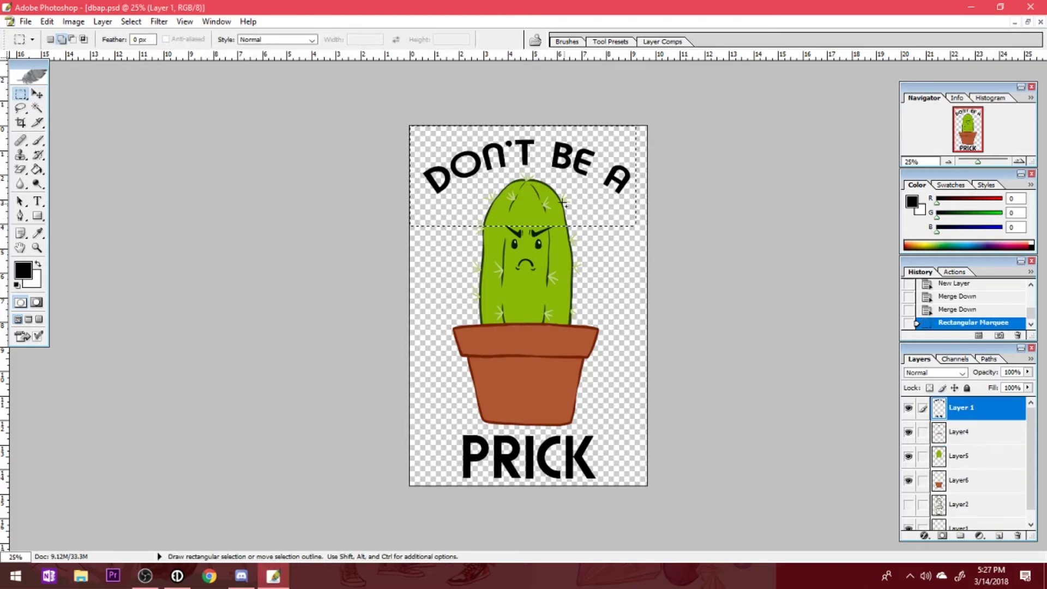
left_click(74, 22)
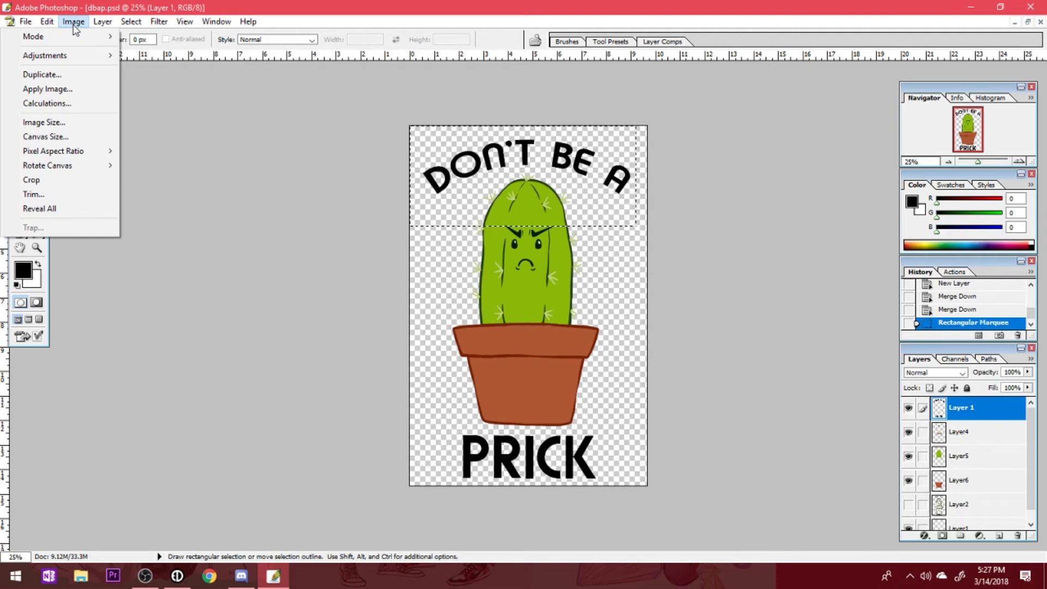
mouse_move(81, 65)
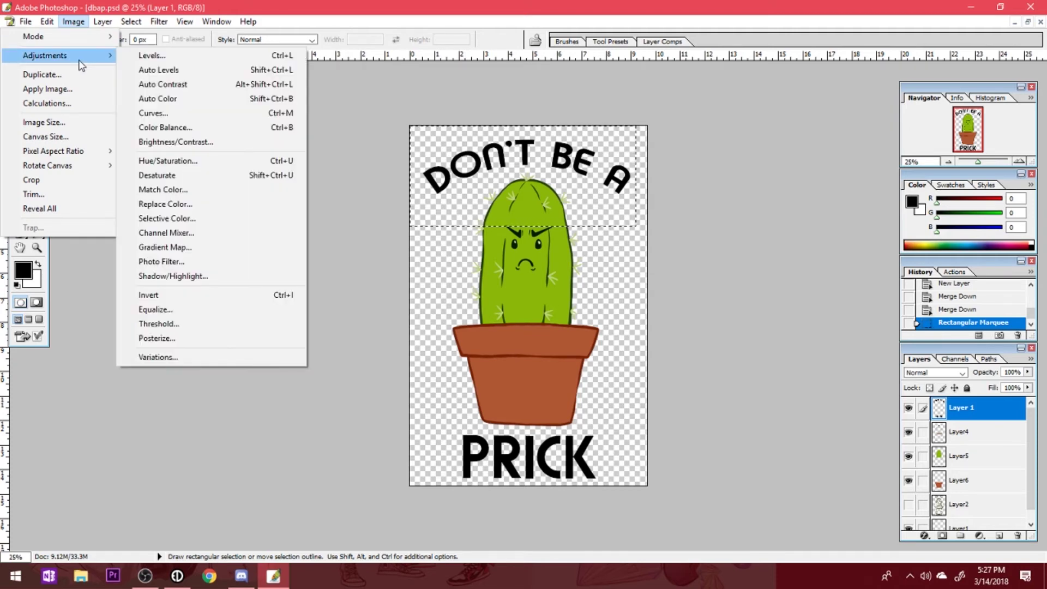
mouse_move(96, 27)
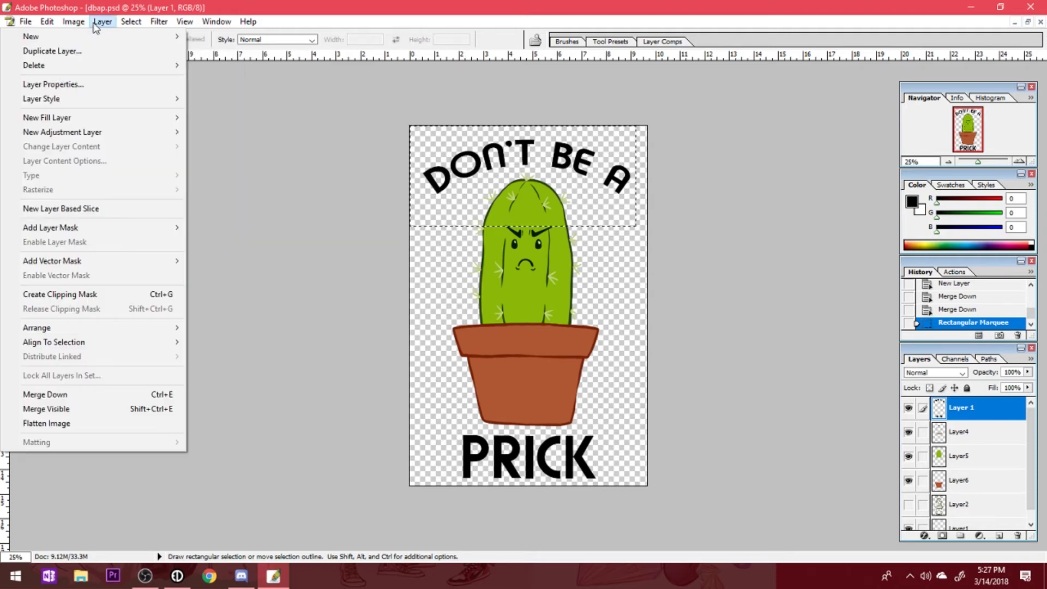
mouse_move(141, 25)
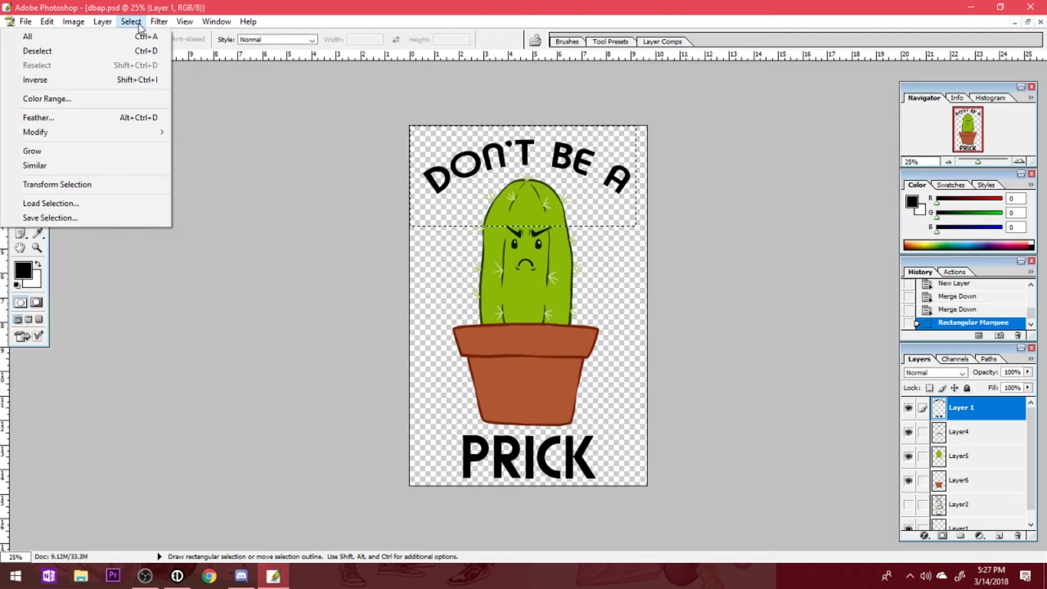
left_click(234, 312)
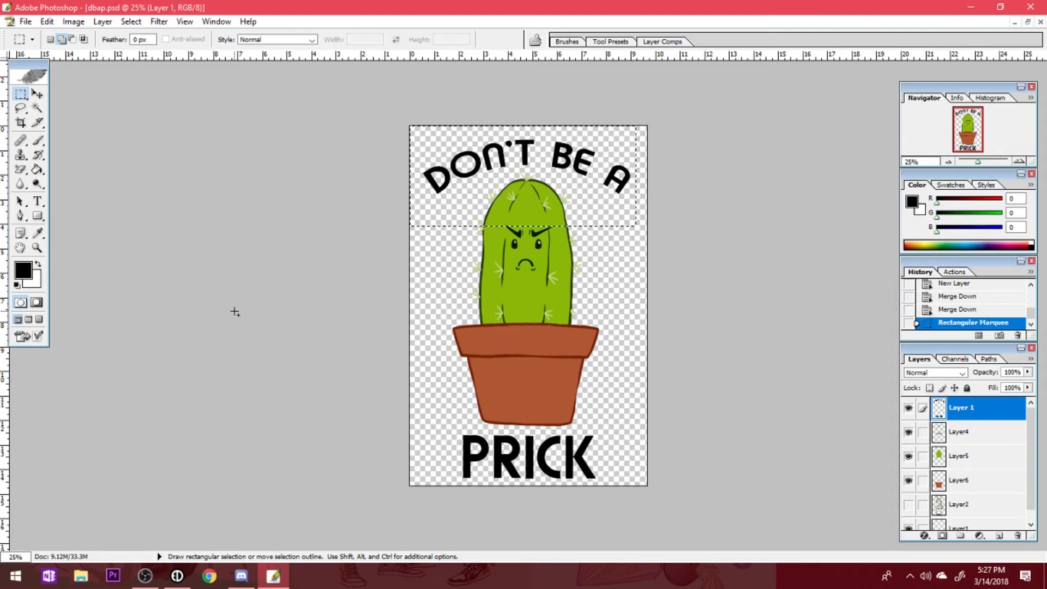
Reposition the selected "DON'T BE A" lettering so it arches centred just above the cactus.
left_click(39, 96)
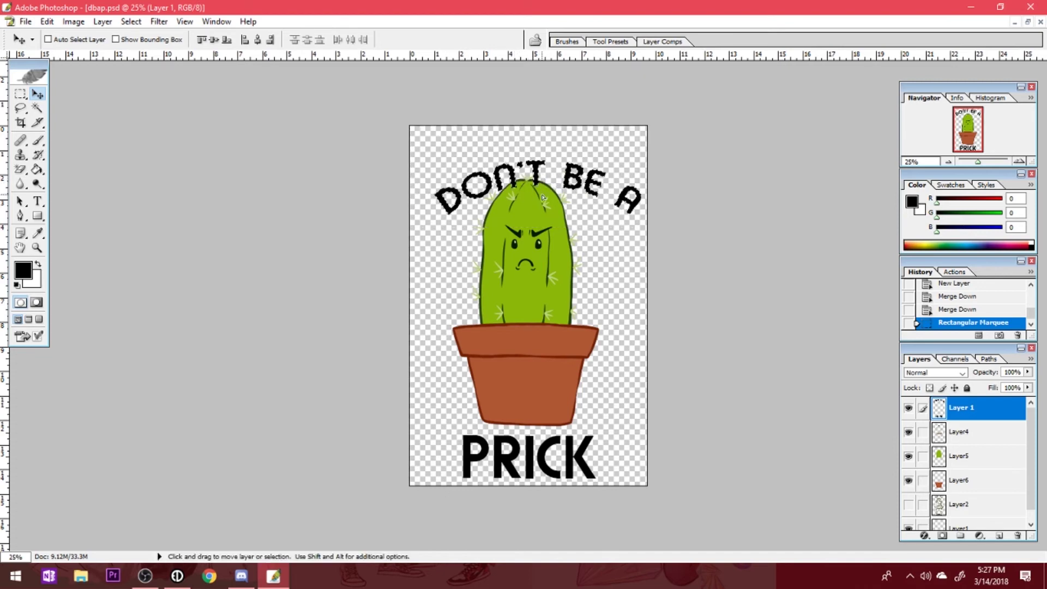
left_click_drag(535, 180, 535, 179)
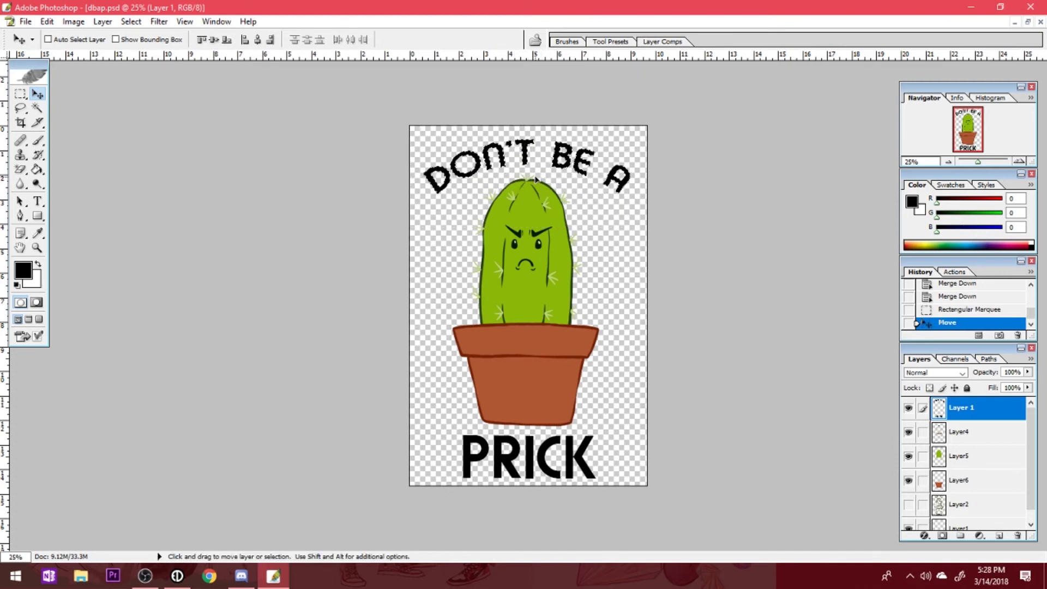
left_click(20, 94)
left_click_drag(442, 402, 616, 486)
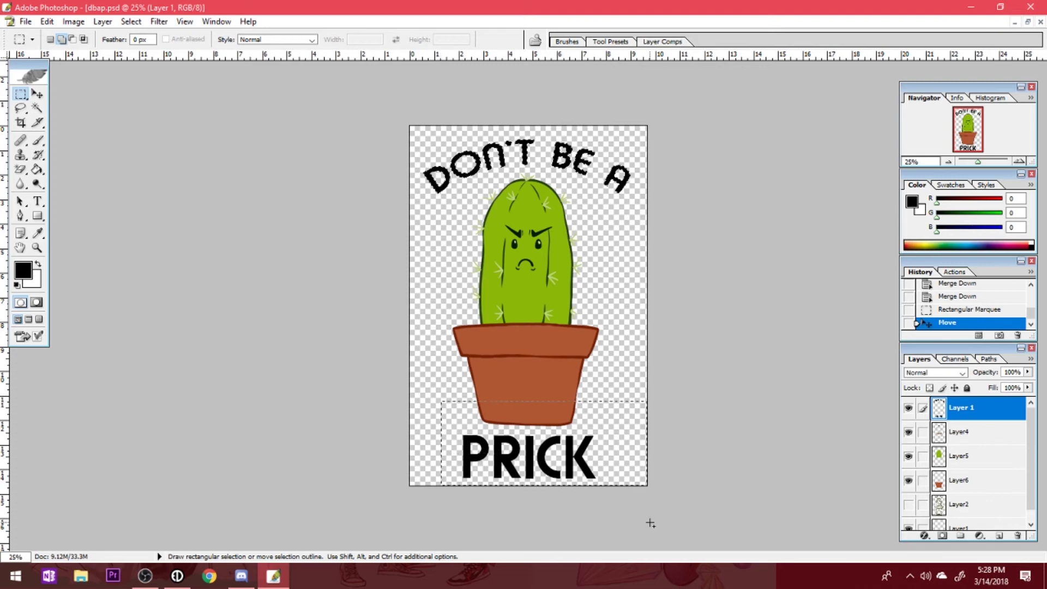
key("v")
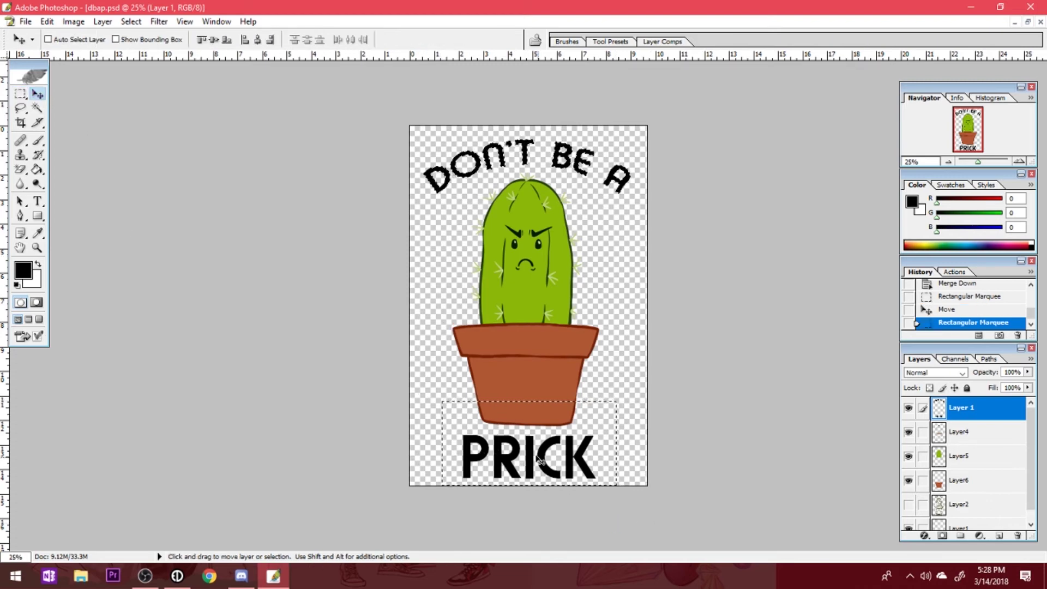
left_click_drag(461, 403, 461, 395)
left_click(46, 22)
left_click(44, 36)
key("ctrl+d")
Select only the "PRICK" lettering with the Rectangular Marquee, nudge it into place below the pot, and deselect.
left_click(20, 93)
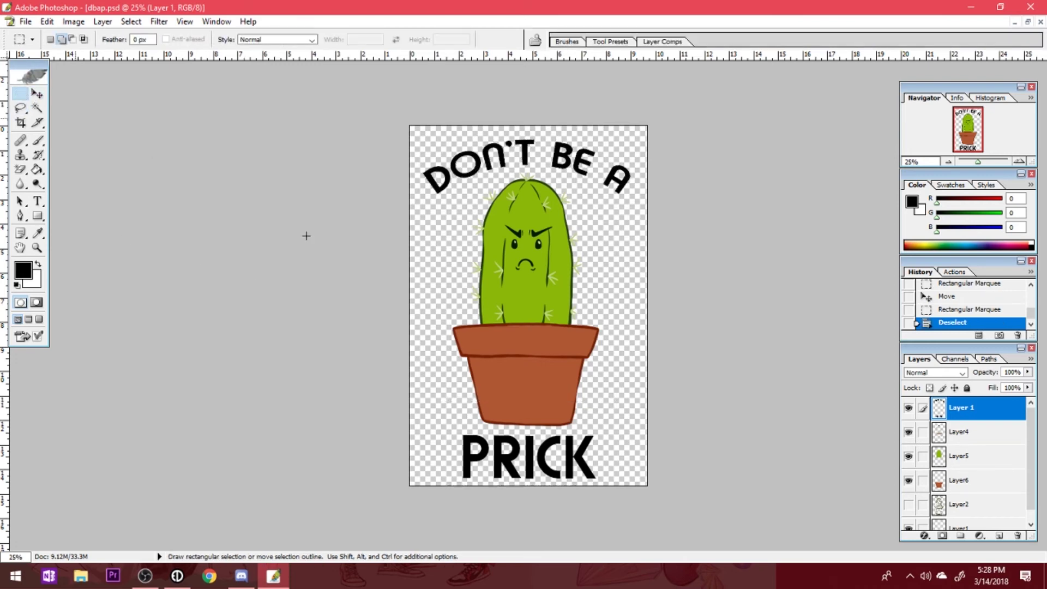
left_click_drag(447, 425, 608, 485)
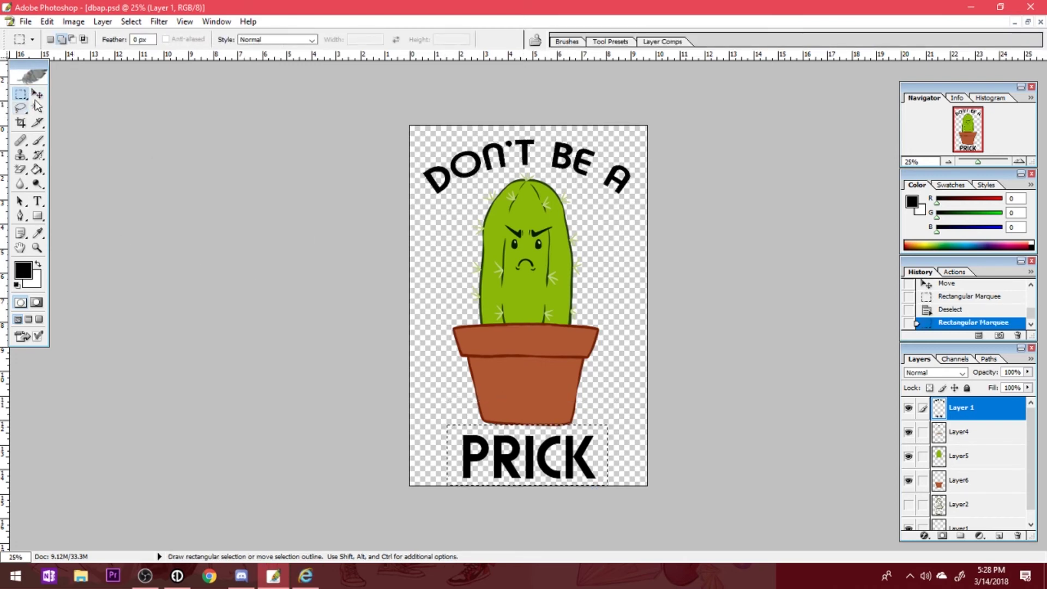
key("v")
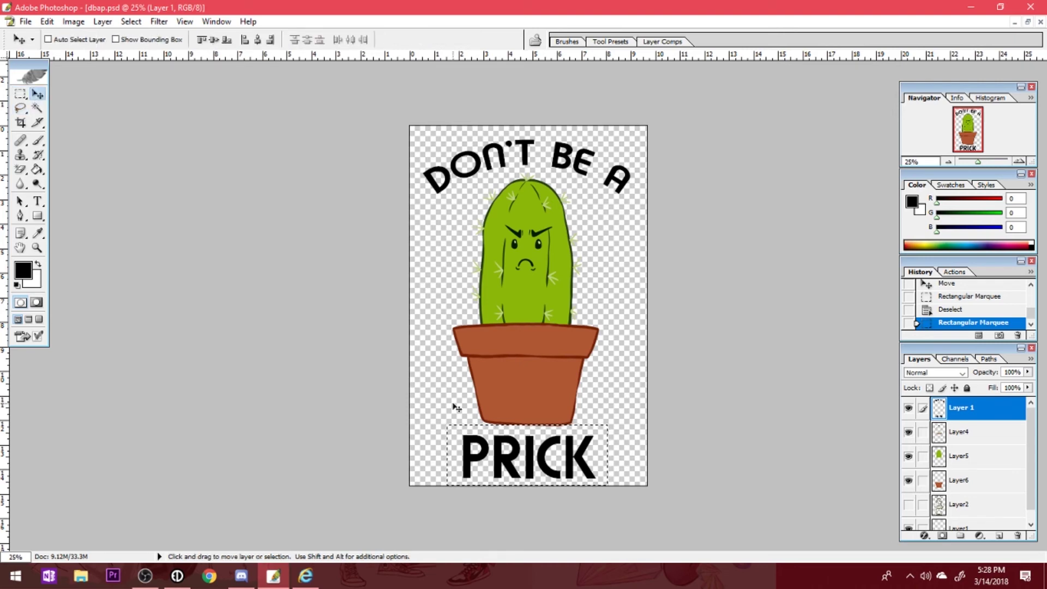
left_click_drag(530, 464, 530, 469)
key("ctrl+d")
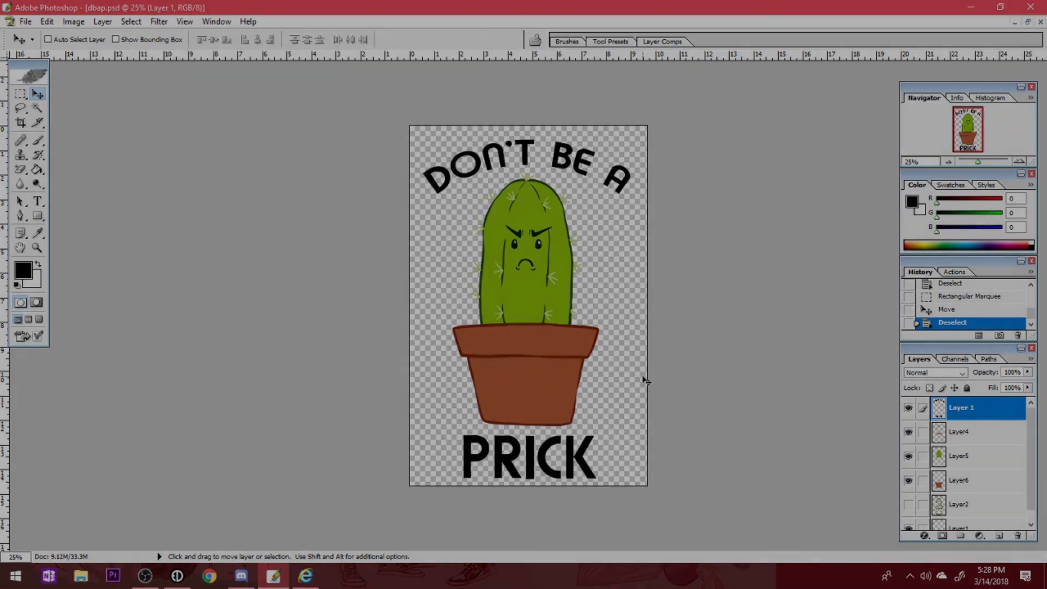